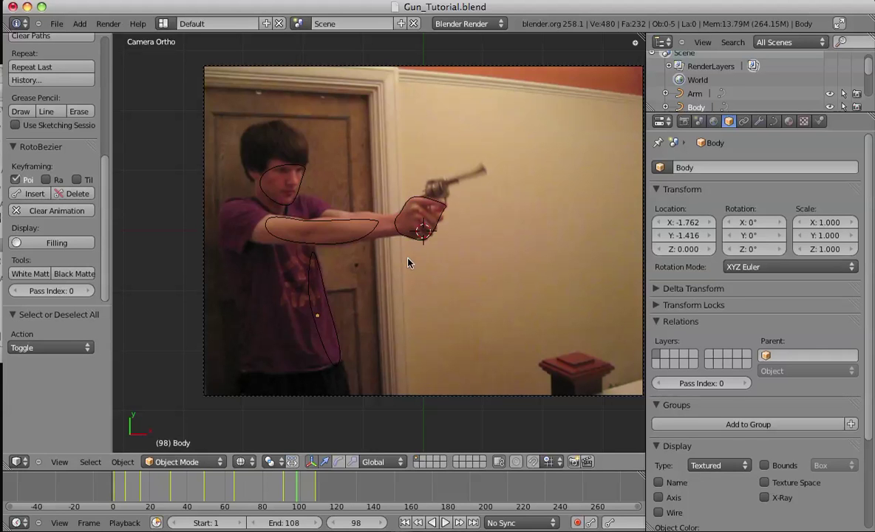
# Return to frame 1 and scrub through the timeline to examine how the mask outlines follow the actor.
pyautogui.scroll(2, 411, 262)
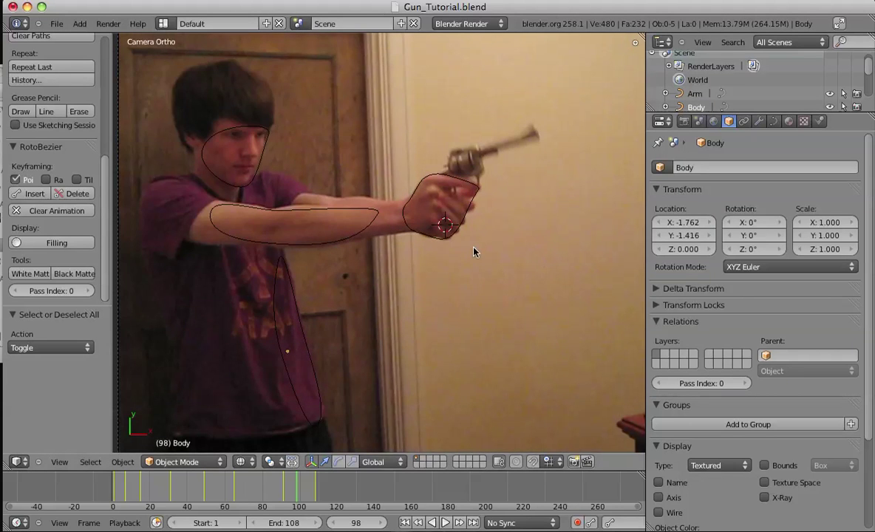
pyautogui.scroll(-2, 438, 227)
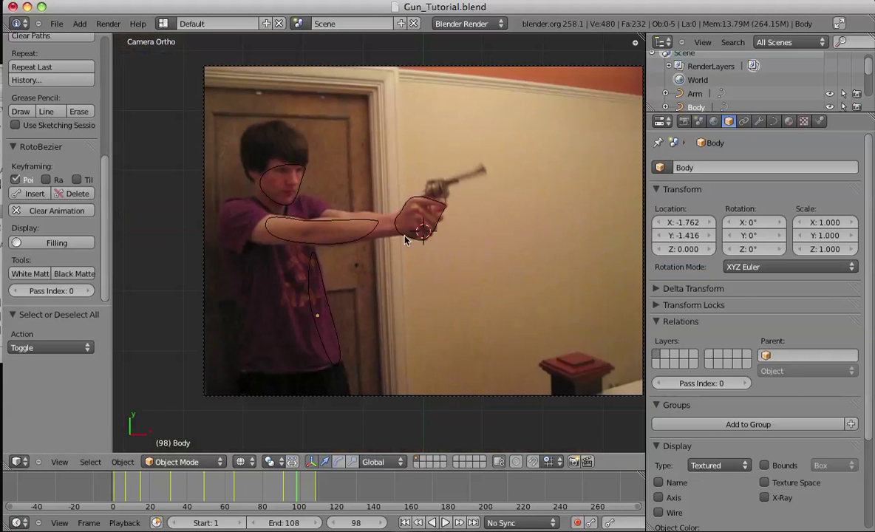
pyautogui.hotkey('shift', 'Left')
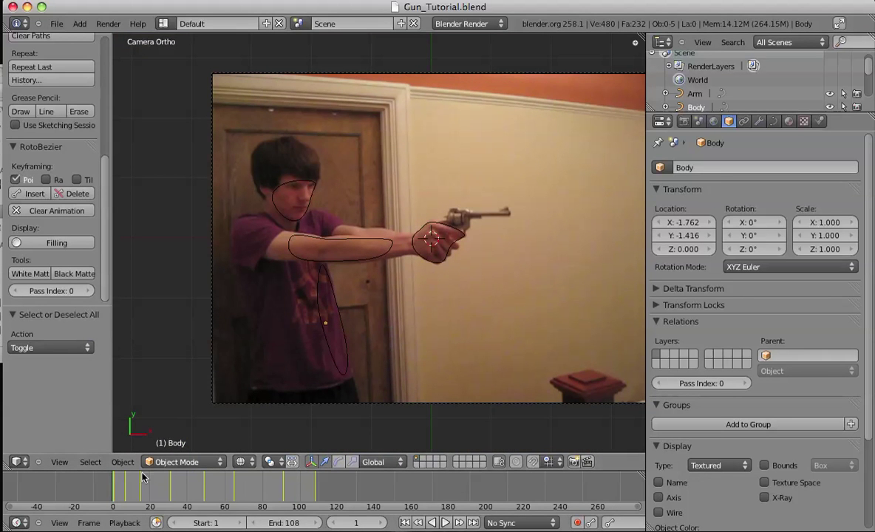
pyautogui.click(115, 490)
pyautogui.moveTo(116, 489); pyautogui.dragTo(200, 490)
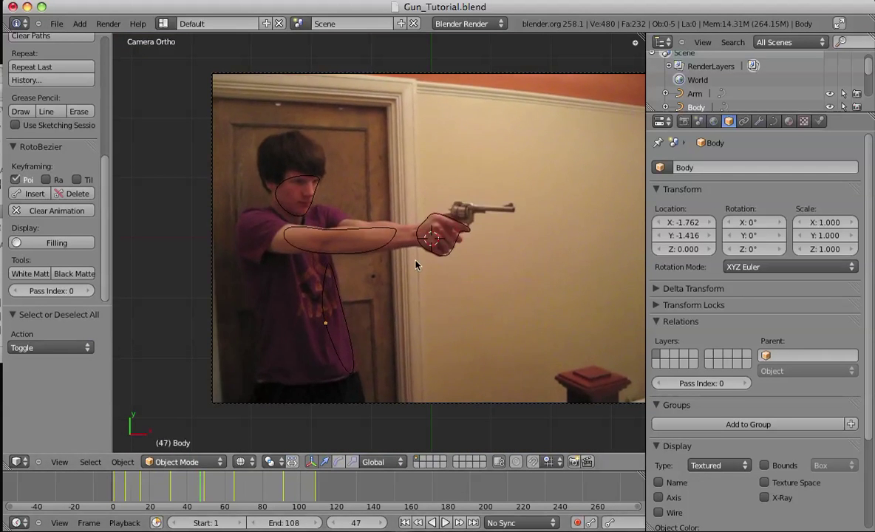
pyautogui.moveTo(113, 481); pyautogui.dragTo(138, 482)
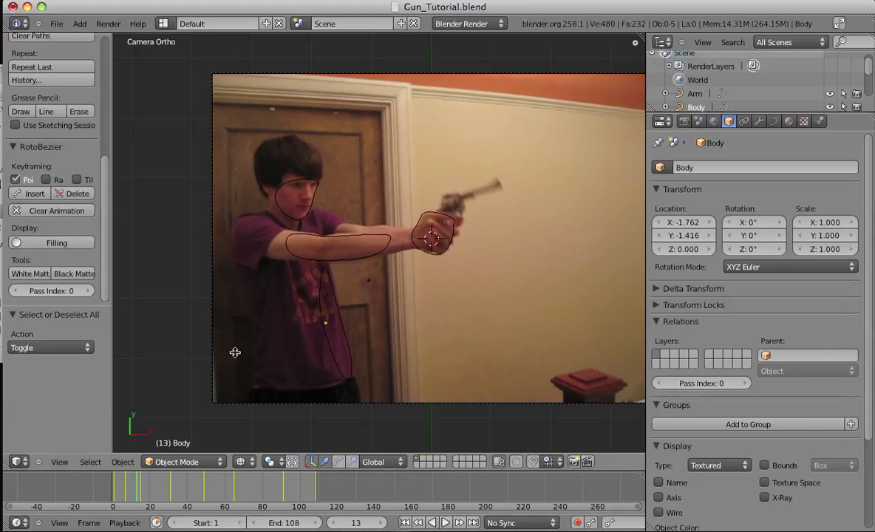
pyautogui.moveTo(140, 490); pyautogui.dragTo(235, 490)
# Select the arm mask and the body mask in turn and scrub the timeline to examine each one's keyframes.
pyautogui.rightClick(412, 201)
pyautogui.moveTo(181, 488); pyautogui.dragTo(271, 490)
pyautogui.rightClick(296, 233)
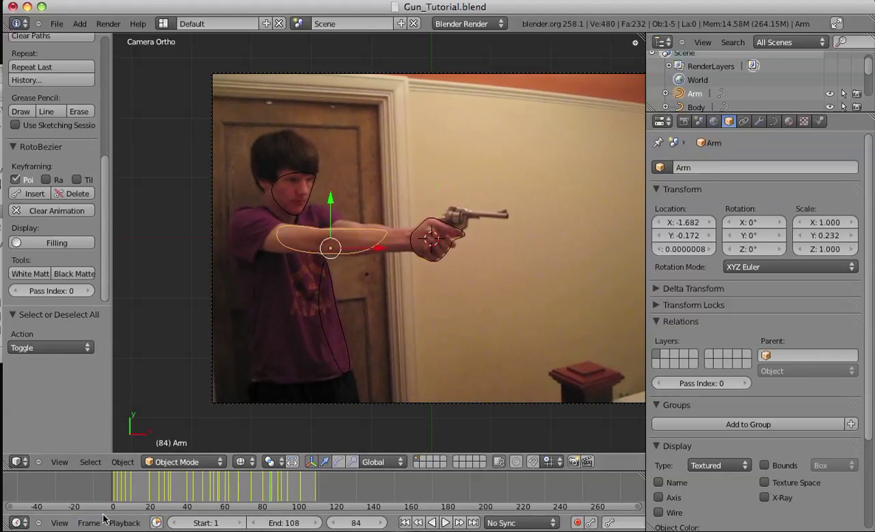
pyautogui.click(133, 495)
pyautogui.moveTo(134, 496); pyautogui.dragTo(176, 492)
pyautogui.rightClick(306, 310)
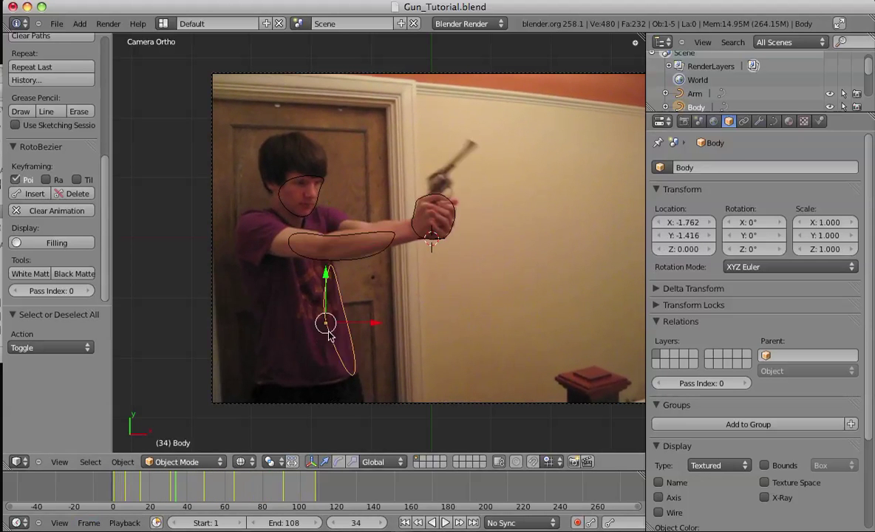
pyautogui.moveTo(127, 477); pyautogui.dragTo(252, 497)
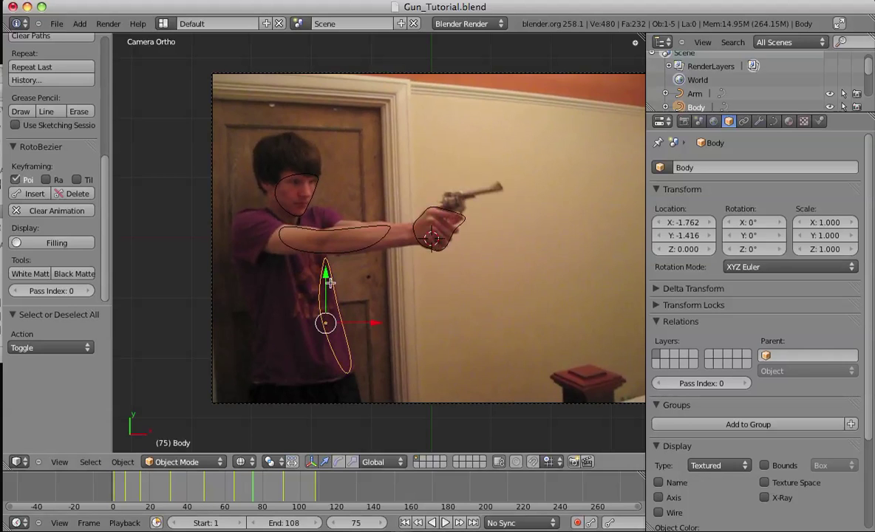
# Deselect all objects and save the project over Gun_Tutorial.blend.
pyautogui.keyDown('shift'); pyautogui.moveTo(362, 278); pyautogui.dragTo(379, 282, button='middle'); pyautogui.keyUp('shift')
pyautogui.press('a')
pyautogui.hotkey('ctrl', 's')
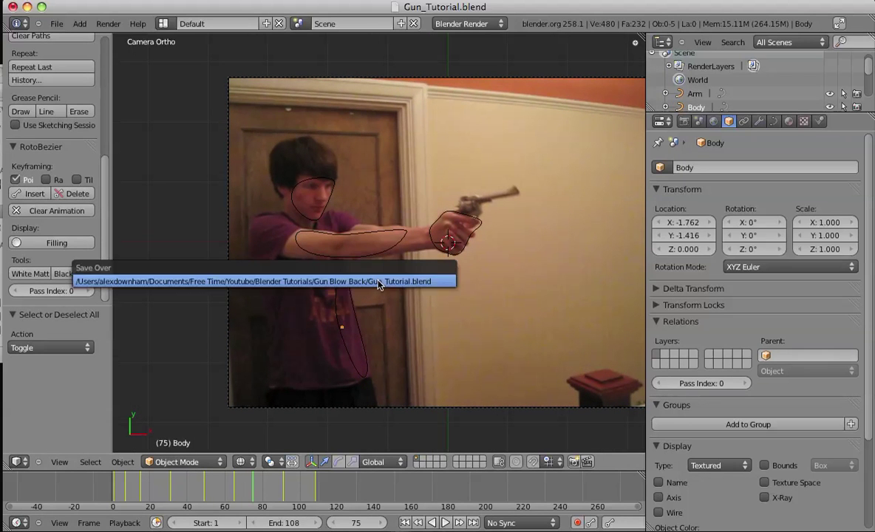
pyautogui.press('Return')
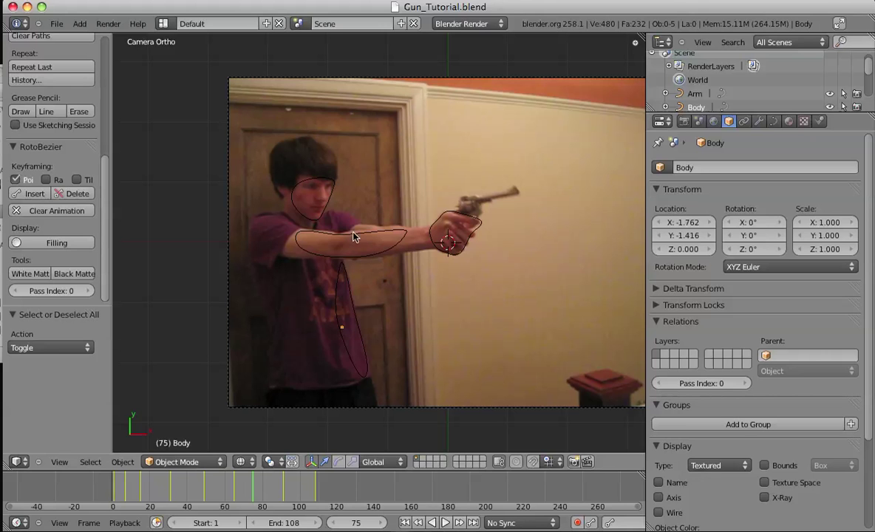
# Select the arm mask, switch the selection to the face mask, and frame the actor's upper body.
pyautogui.rightClick(326, 221)
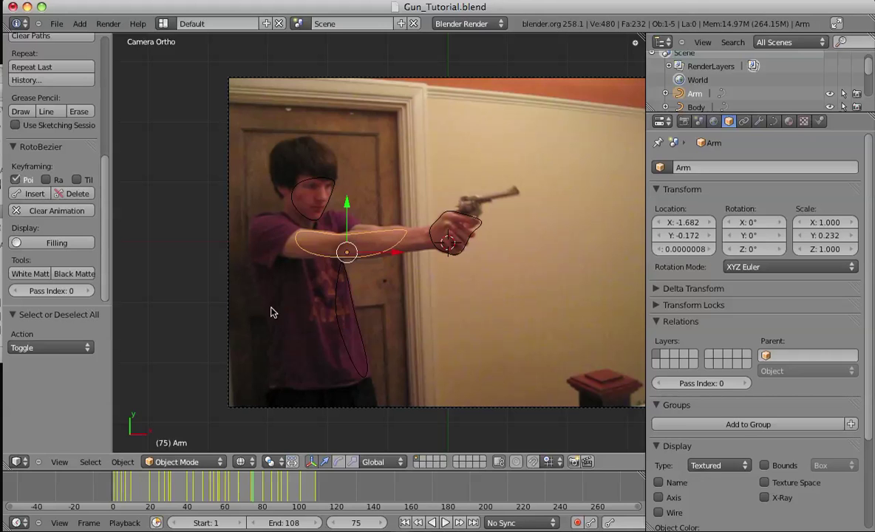
pyautogui.rightClick(332, 162)
pyautogui.keyDown('shift'); pyautogui.moveTo(389, 245); pyautogui.dragTo(383, 241, button='middle'); pyautogui.keyUp('shift')
pyautogui.scroll(4, 384, 244)
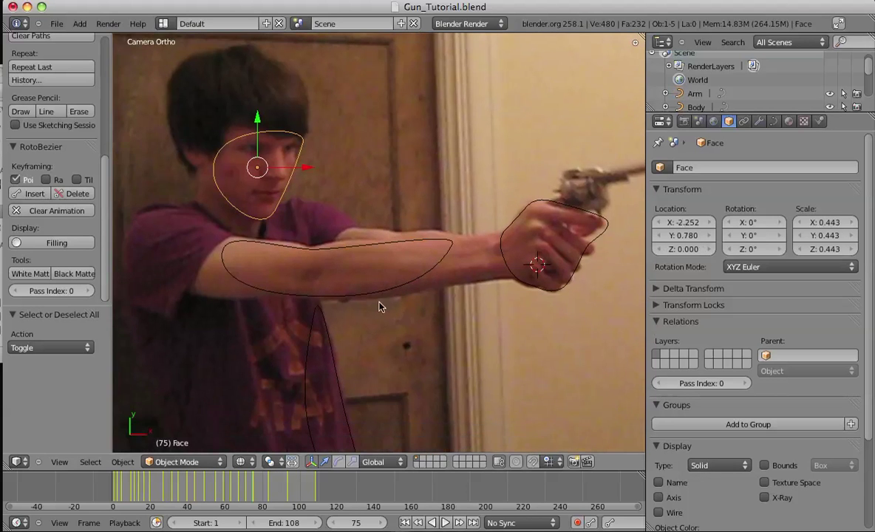
pyautogui.keyDown('shift'); pyautogui.moveTo(389, 274); pyautogui.dragTo(449, 294, button='middle'); pyautogui.keyUp('shift')
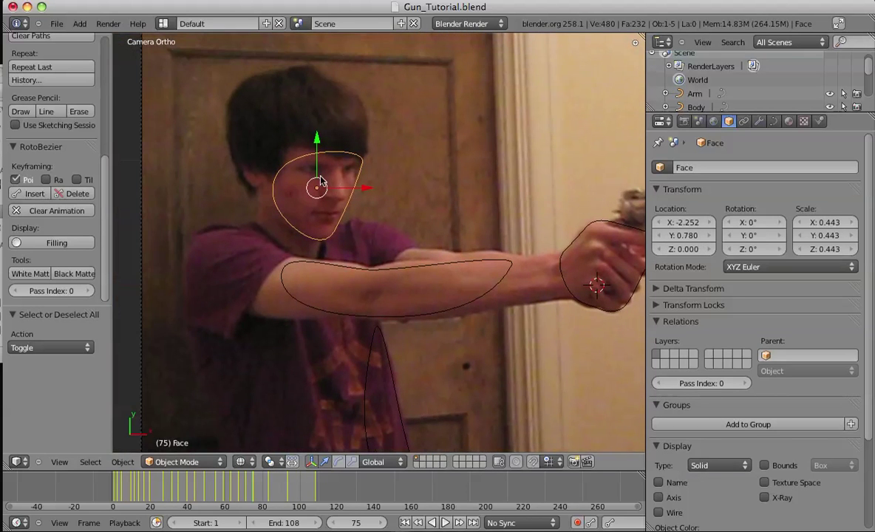
# Render frame 75 as a still image to check the white mattes, and close the render view.
pyautogui.click(108, 24)
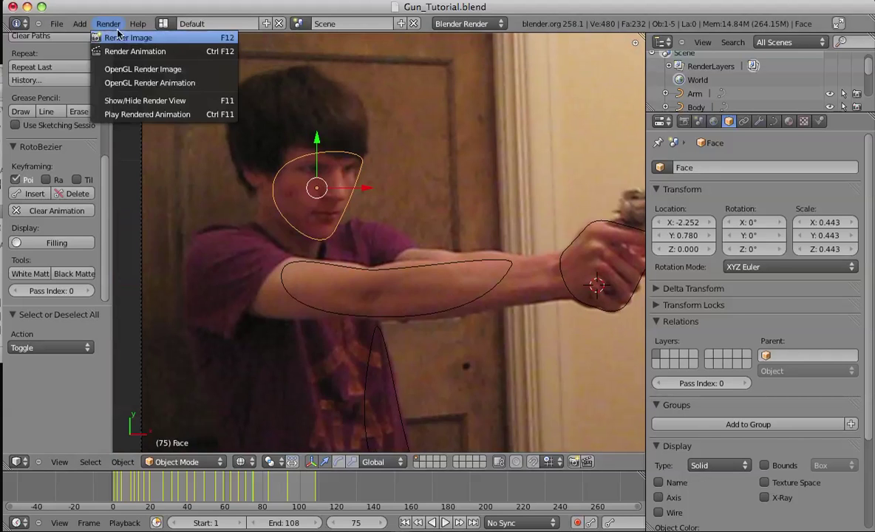
pyautogui.click(111, 34)
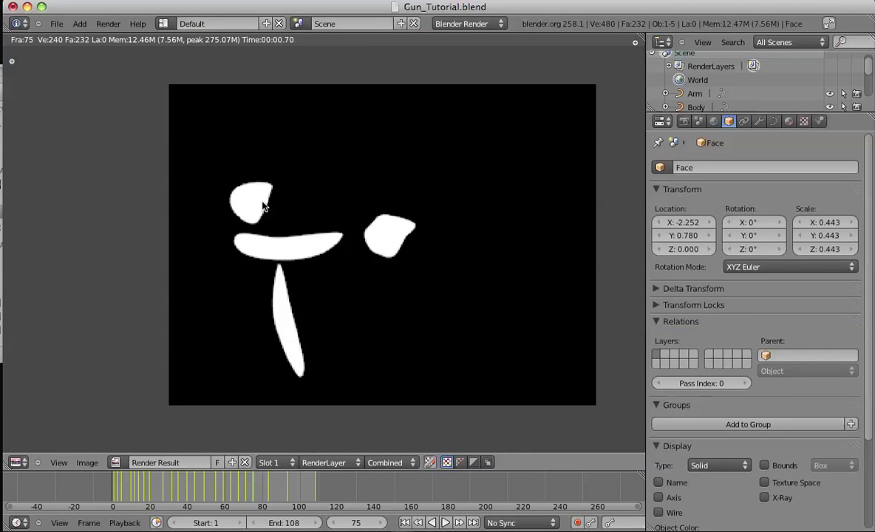
pyautogui.press('Escape')
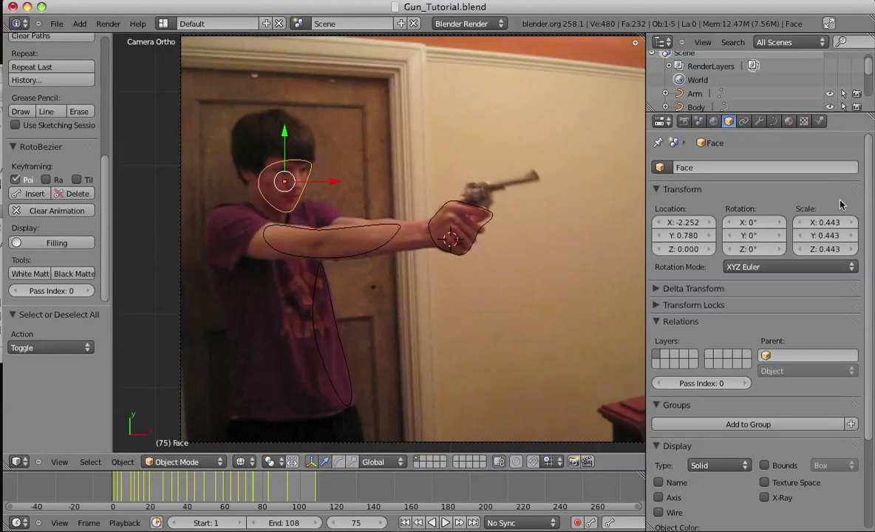
# Fit the whole footage in the camera view and go to frame 5.
pyautogui.keyDown('shift'); pyautogui.scroll(-2, 424, 242); pyautogui.keyUp('shift')
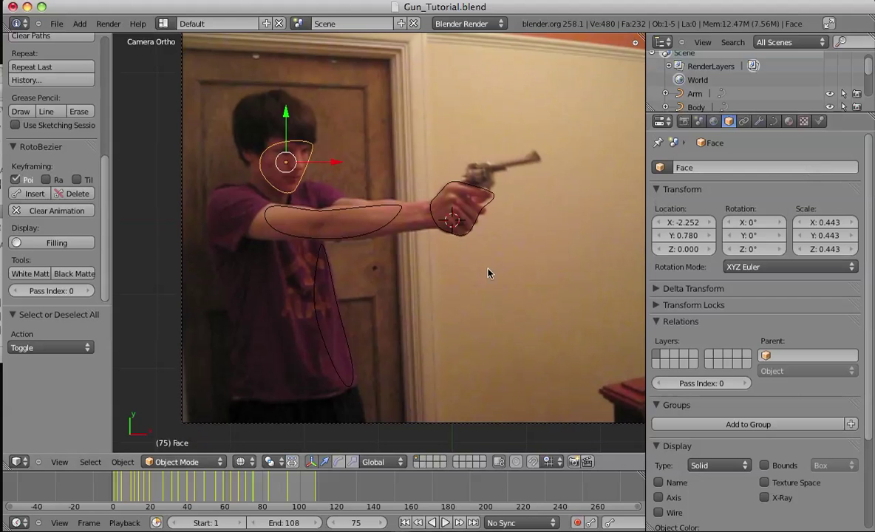
pyautogui.scroll(2, 475, 257)
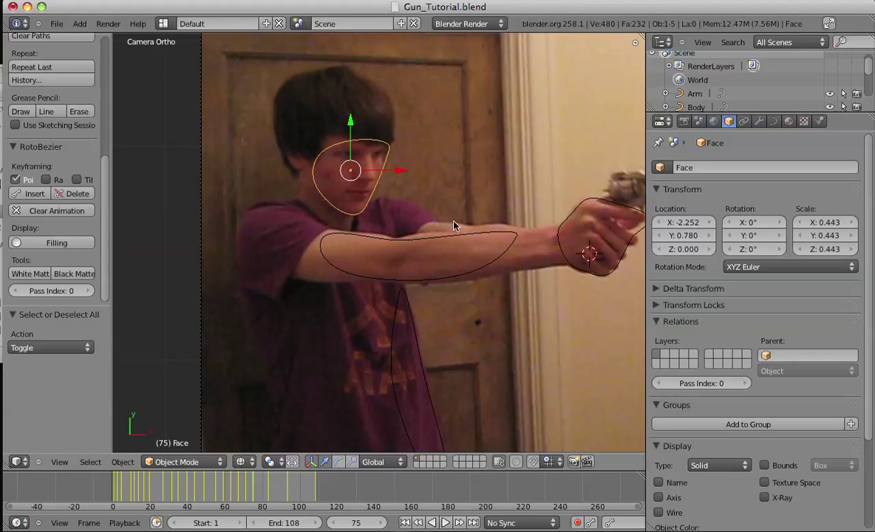
pyautogui.press('Home')
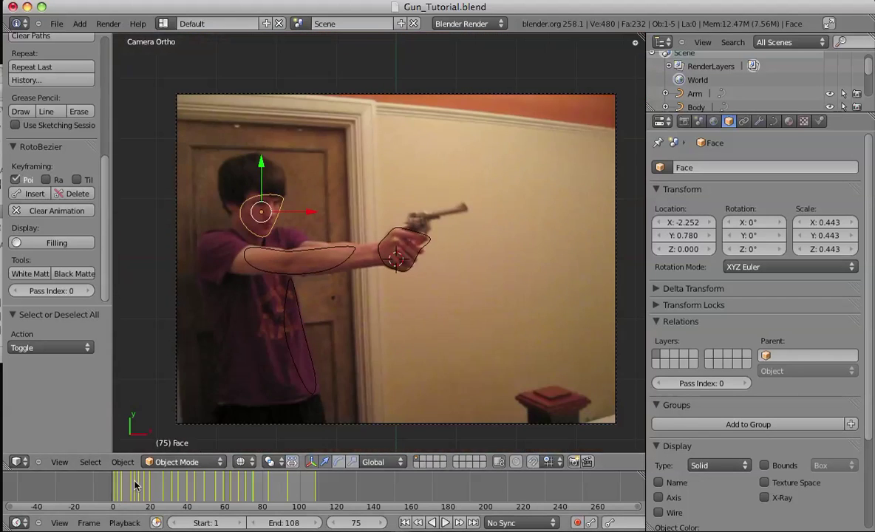
pyautogui.moveTo(135, 484); pyautogui.dragTo(121, 493)
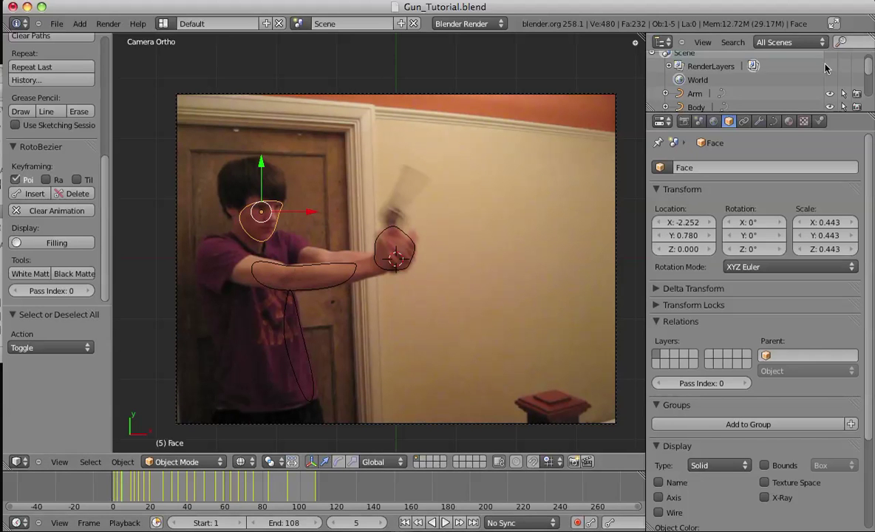
# Collapse the Diffuse, Specular and Shading settings of the face mask's RotoBezier_WhiteMatte material and enable its transparency.
pyautogui.click(791, 122)
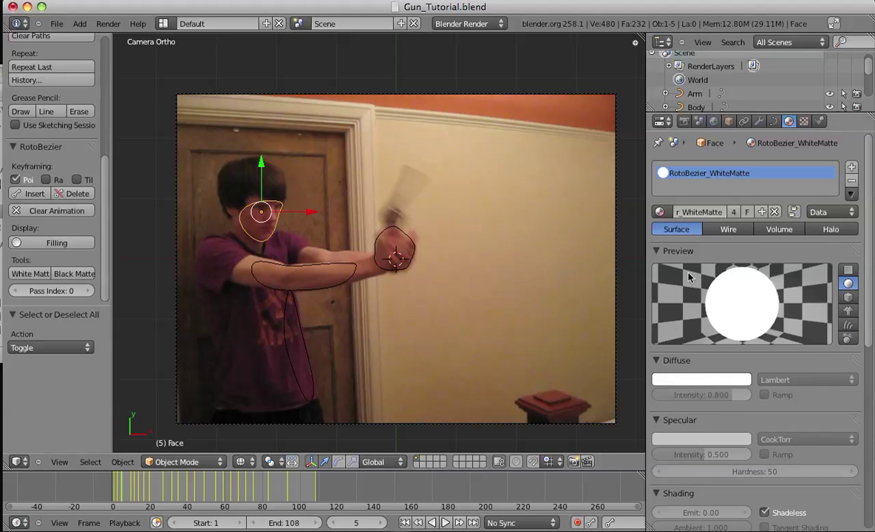
pyautogui.scroll(-4, 857, 347)
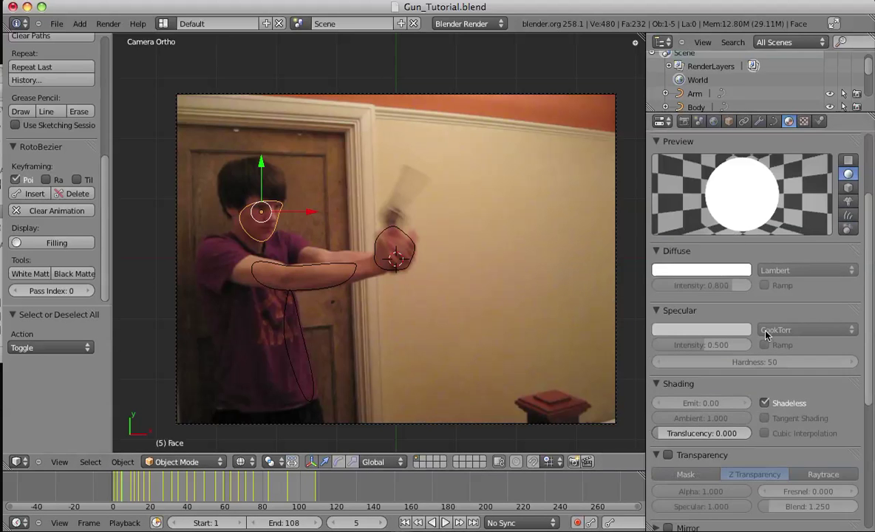
pyautogui.click(677, 252)
pyautogui.click(677, 267)
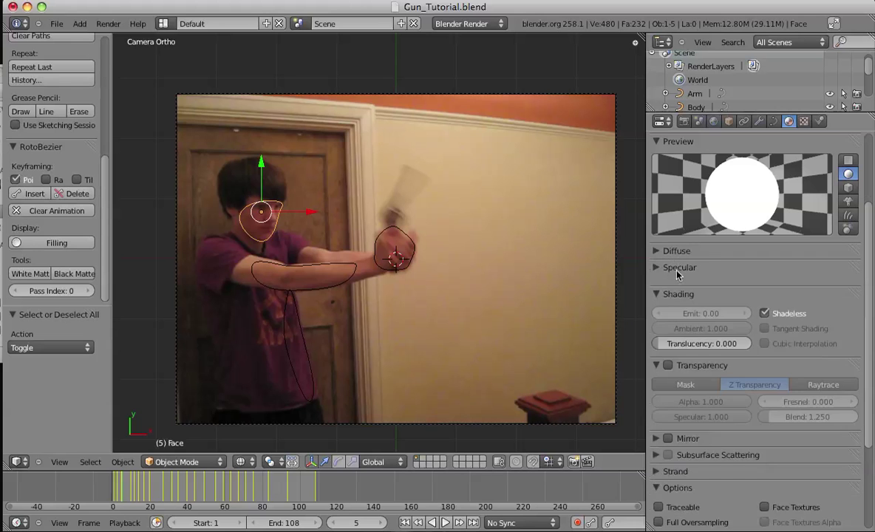
pyautogui.click(675, 284)
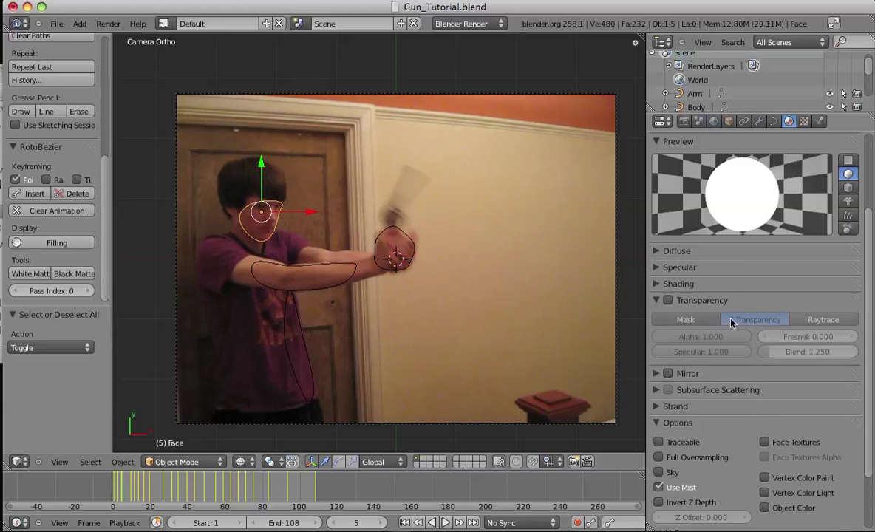
pyautogui.click(714, 303)
pyautogui.click(709, 301)
pyautogui.click(668, 300)
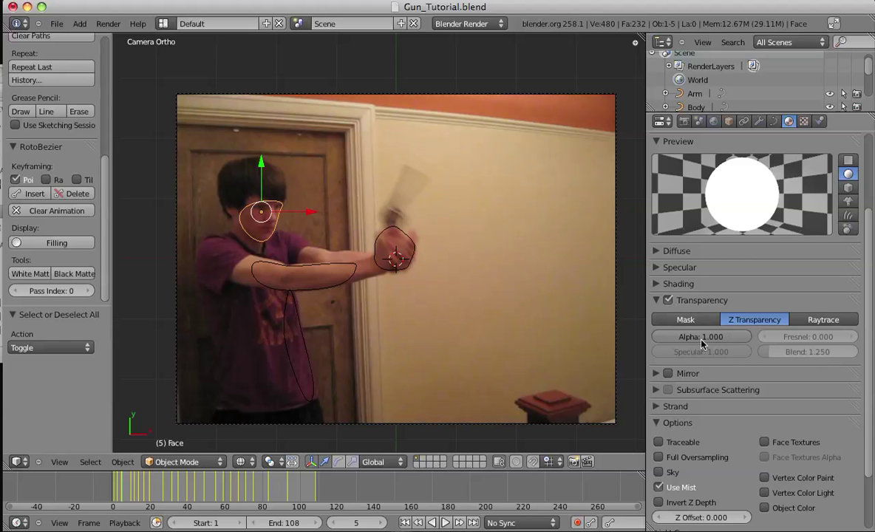
# Examine the keyframing options of the material's Ambient and Alpha values without inserting a keyframe.
pyautogui.scroll(-3, 754, 369)
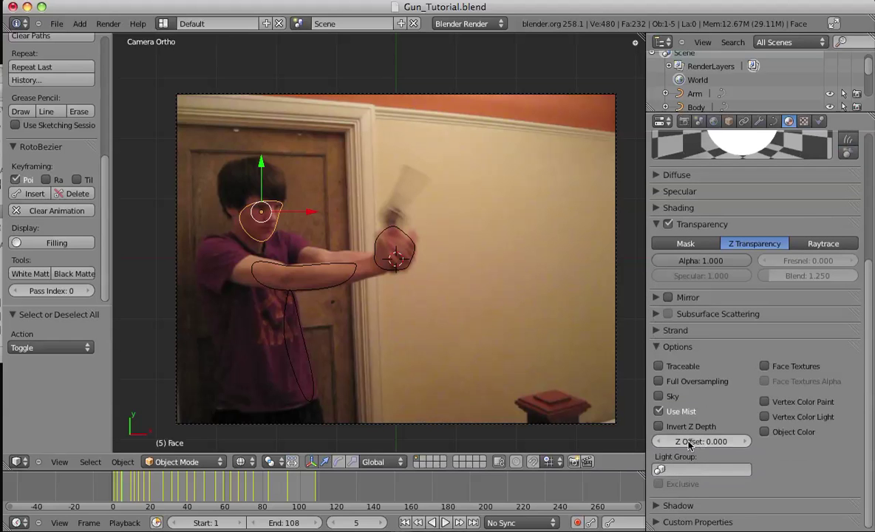
pyautogui.rightClick(799, 260)
pyautogui.press('Escape')
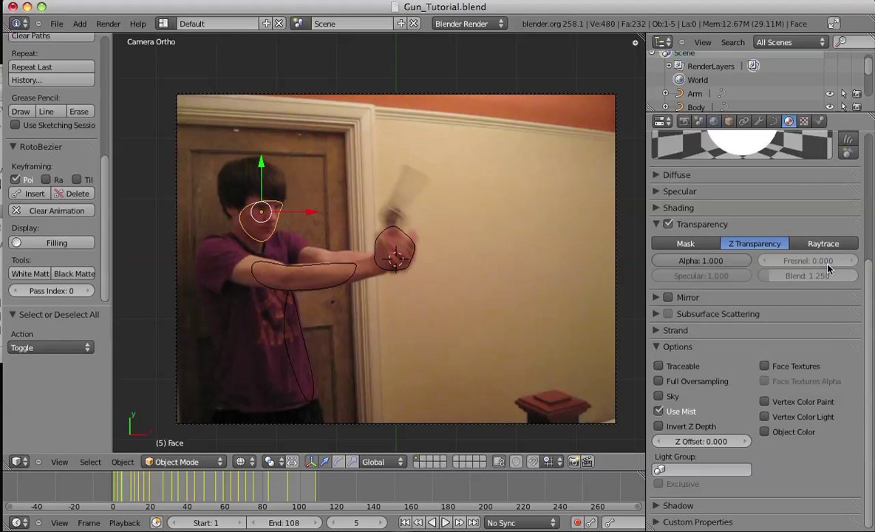
pyautogui.click(679, 208)
pyautogui.rightClick(708, 246)
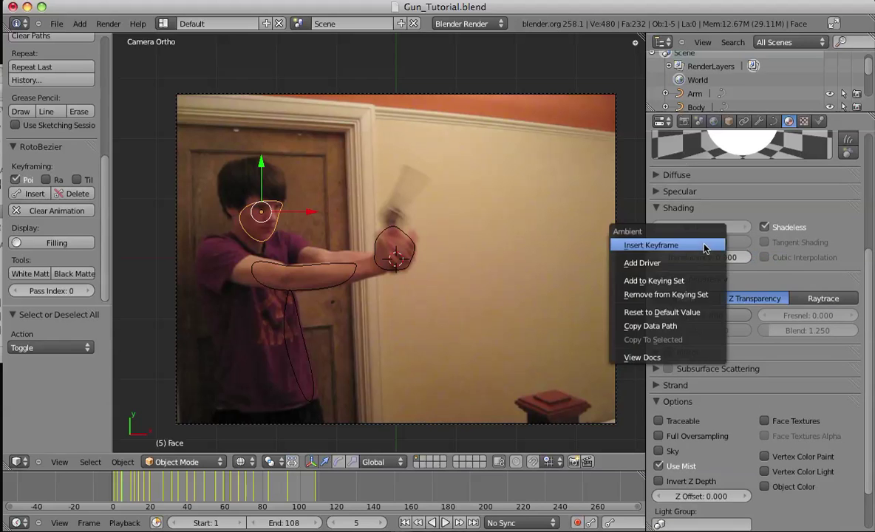
pyautogui.press('Escape')
pyautogui.click(669, 208)
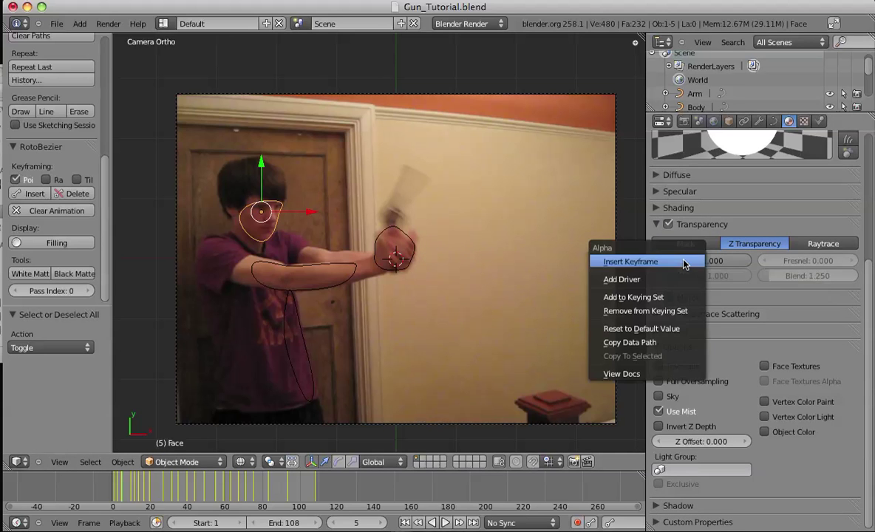
pyautogui.rightClick(686, 262)
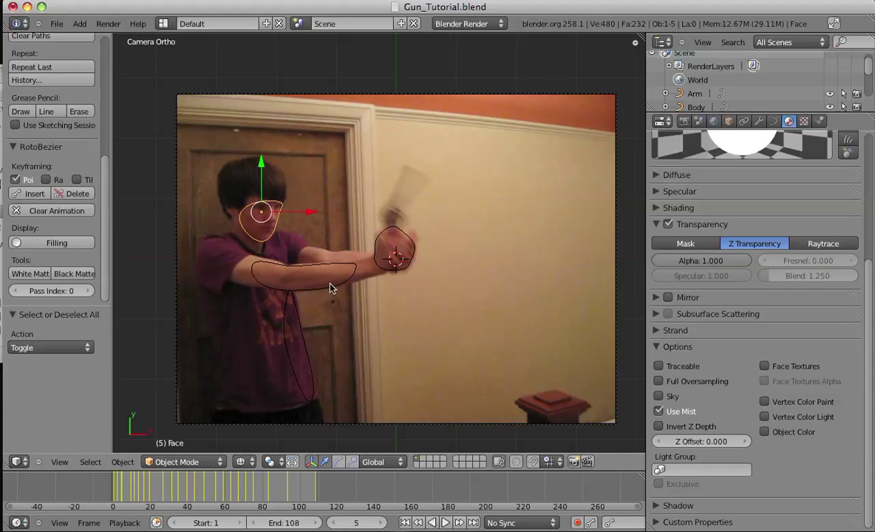
# Go to frame 3 and examine the masks around the actor's hand and the blurred gun up close.
pyautogui.scroll(4, 340, 289)
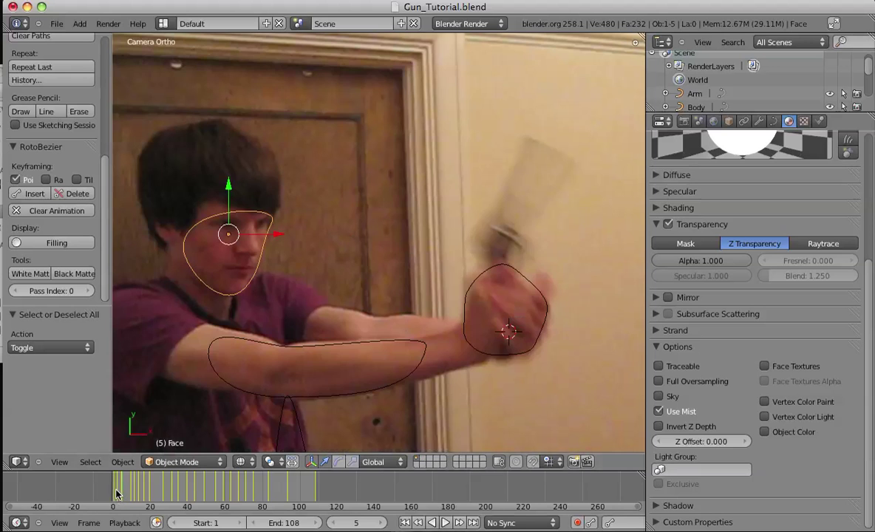
pyautogui.moveTo(116, 491); pyautogui.dragTo(117, 490)
pyautogui.keyDown('shift'); pyautogui.moveTo(499, 329); pyautogui.dragTo(407, 290, button='middle'); pyautogui.keyUp('shift')
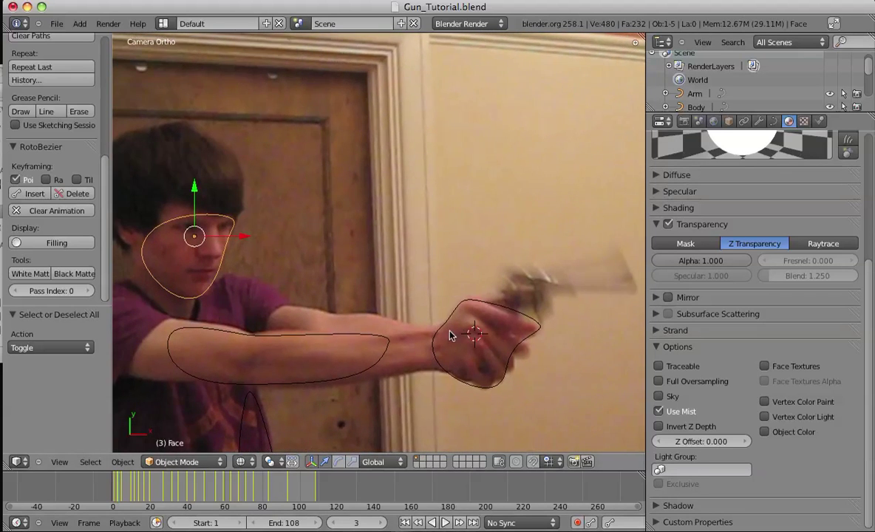
pyautogui.scroll(-1, 450, 325)
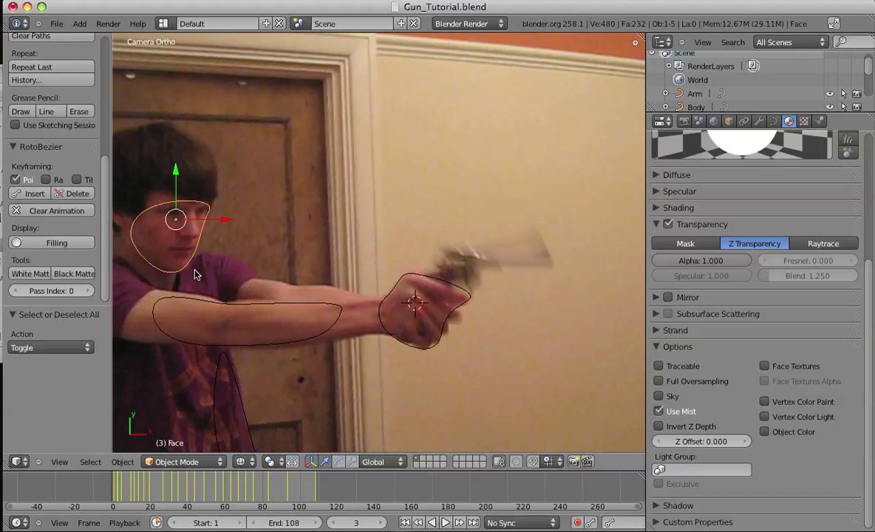
pyautogui.hscroll(-4, 262, 220)
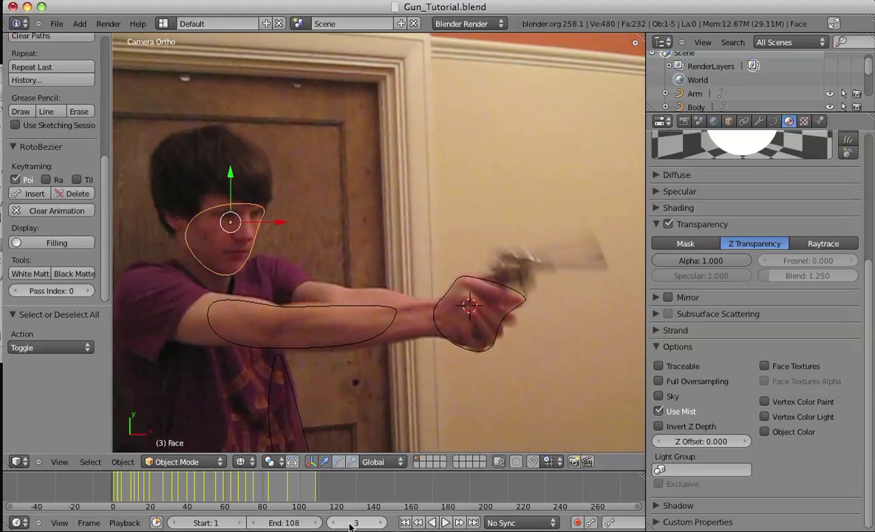
pyautogui.keyDown('shift'); pyautogui.moveTo(535, 291); pyautogui.dragTo(443, 312, button='middle'); pyautogui.keyUp('shift')
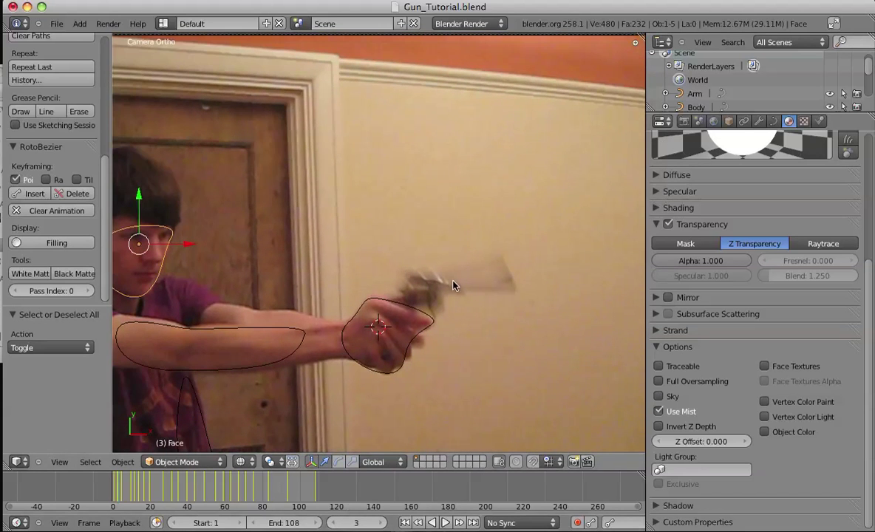
# Go through frames 3 to 6 one at a time and examine the masks and the blurred gun during the first shot.
pyautogui.hscroll(-5, 303, 286)
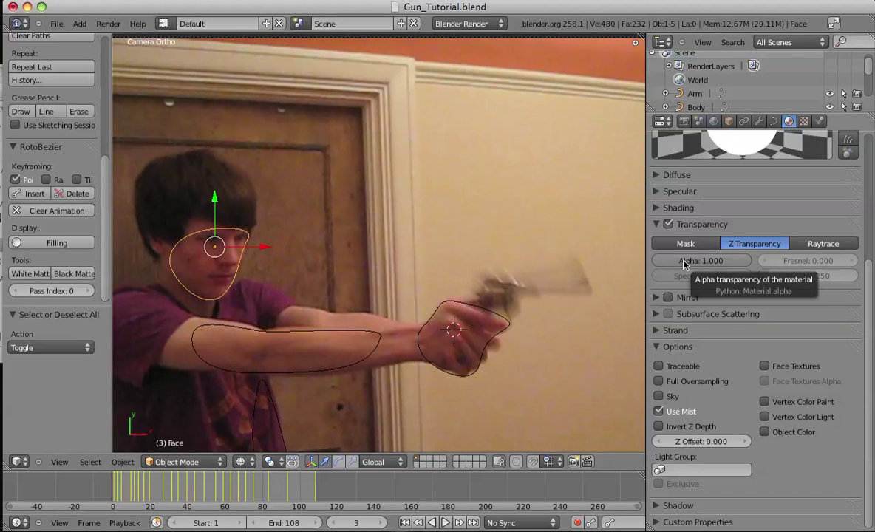
pyautogui.keyDown('shift'); pyautogui.moveTo(308, 272); pyautogui.dragTo(414, 244, button='middle'); pyautogui.keyUp('shift')
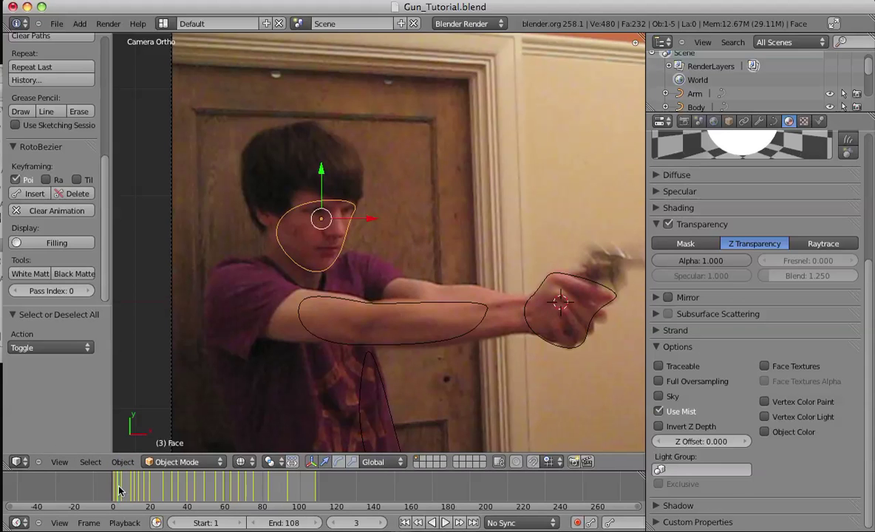
pyautogui.keyDown('shift'); pyautogui.moveTo(351, 427); pyautogui.dragTo(261, 368, button='middle'); pyautogui.keyUp('shift')
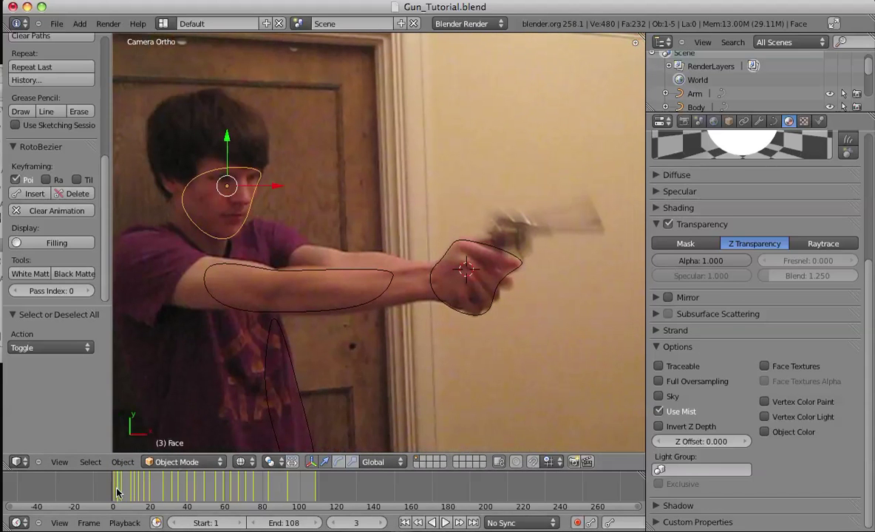
pyautogui.click(118, 493)
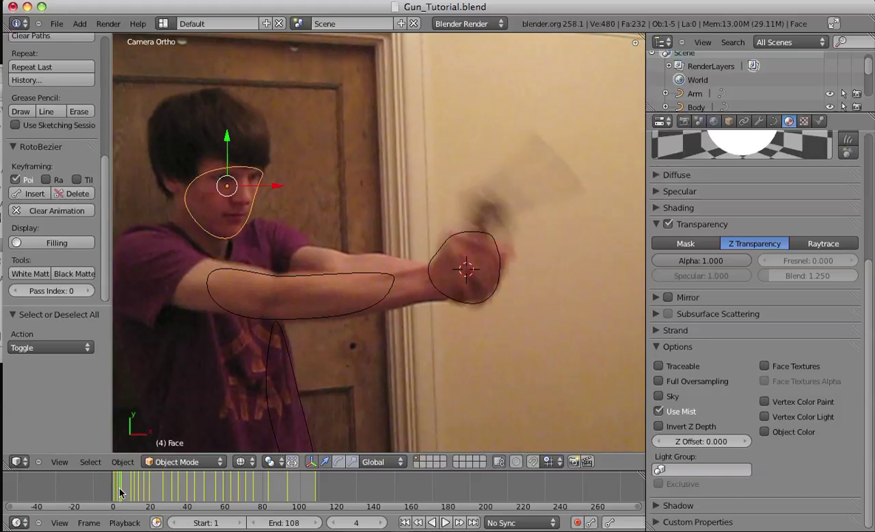
pyautogui.click(122, 494)
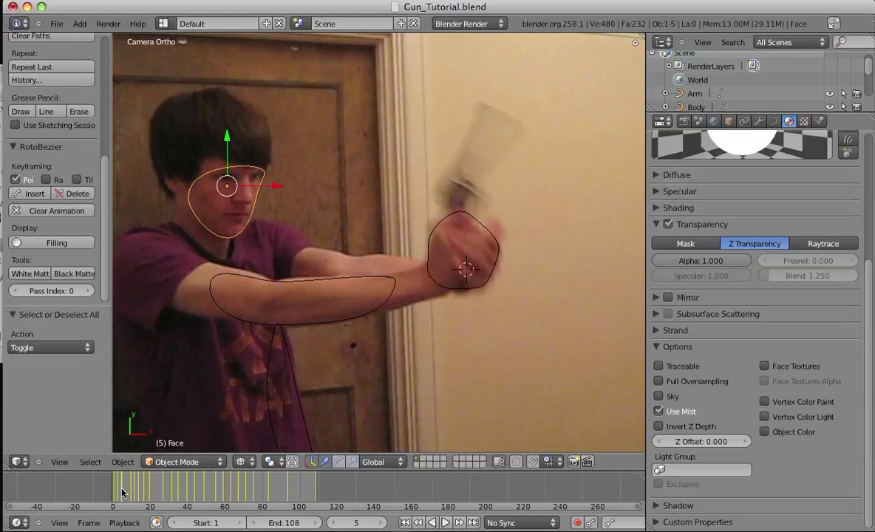
pyautogui.click(123, 493)
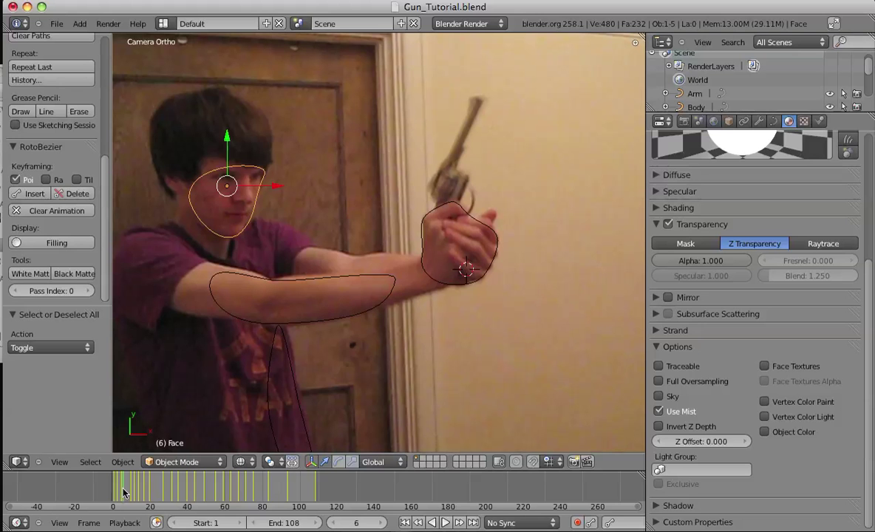
# Scrub the footage between the first shot and frame 31, examine the gun's motion around the second shot, and stop at frame 27.
pyautogui.moveTo(124, 493); pyautogui.dragTo(169, 501)
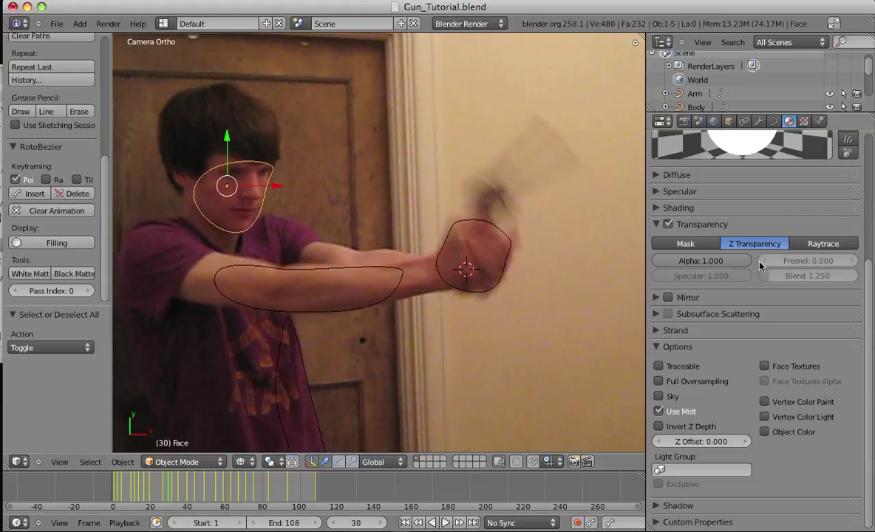
pyautogui.keyDown('shift'); pyautogui.moveTo(358, 340); pyautogui.dragTo(343, 324, button='middle'); pyautogui.keyUp('shift')
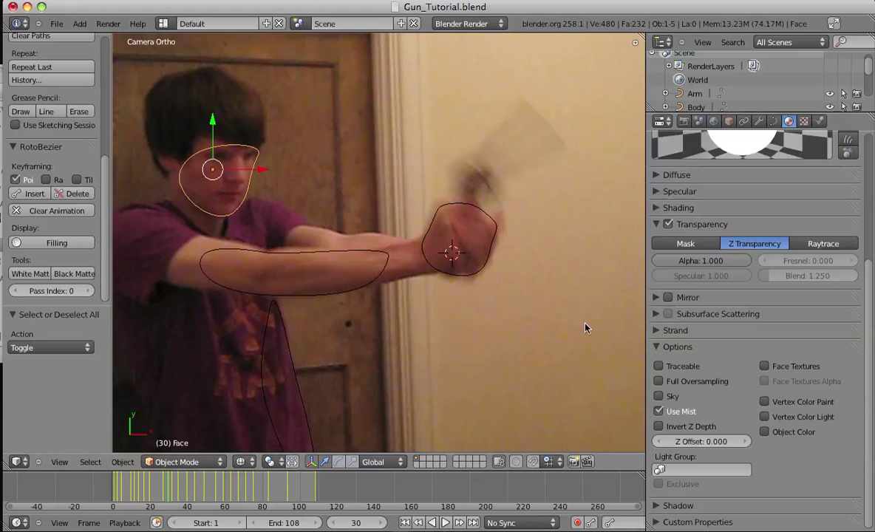
pyautogui.keyDown('shift'); pyautogui.moveTo(364, 407); pyautogui.dragTo(291, 401, button='middle'); pyautogui.keyUp('shift')
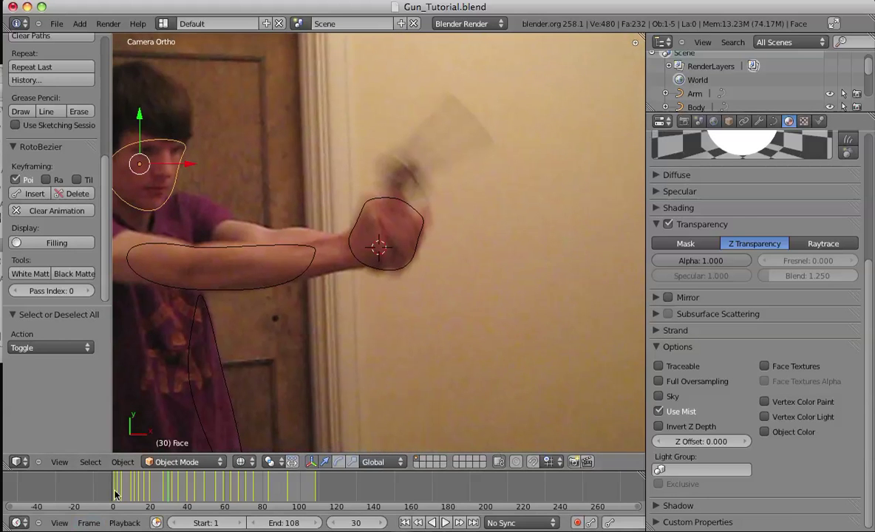
pyautogui.moveTo(116, 491); pyautogui.dragTo(171, 482)
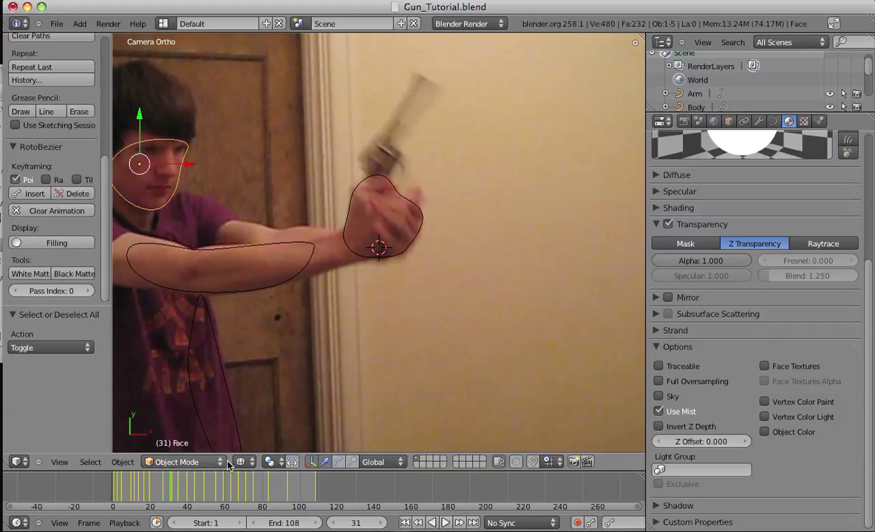
pyautogui.moveTo(130, 489); pyautogui.dragTo(164, 489)
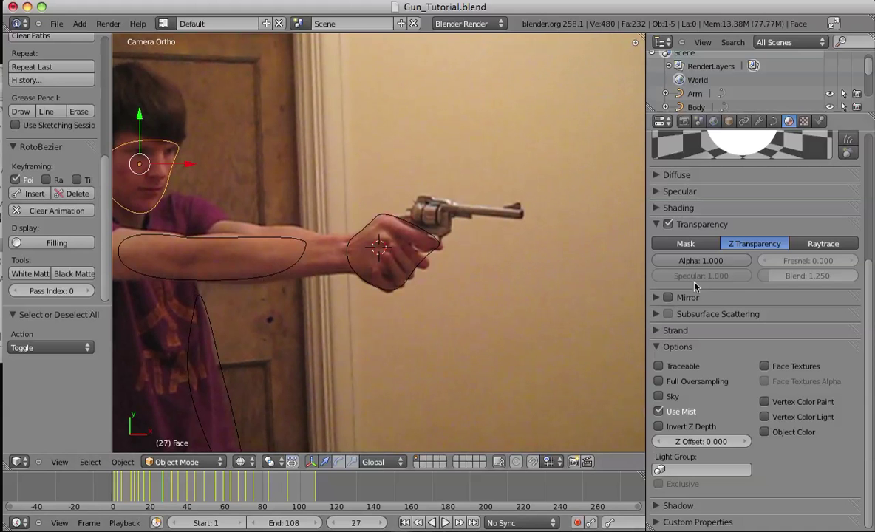
# Try lowering the face mask material's Alpha value and restore it to 1.
pyautogui.moveTo(688, 261)
pyautogui.mouseDown()
pyautogui.moveTo(673, 261)
pyautogui.moveTo(686, 262)
pyautogui.mouseUp()
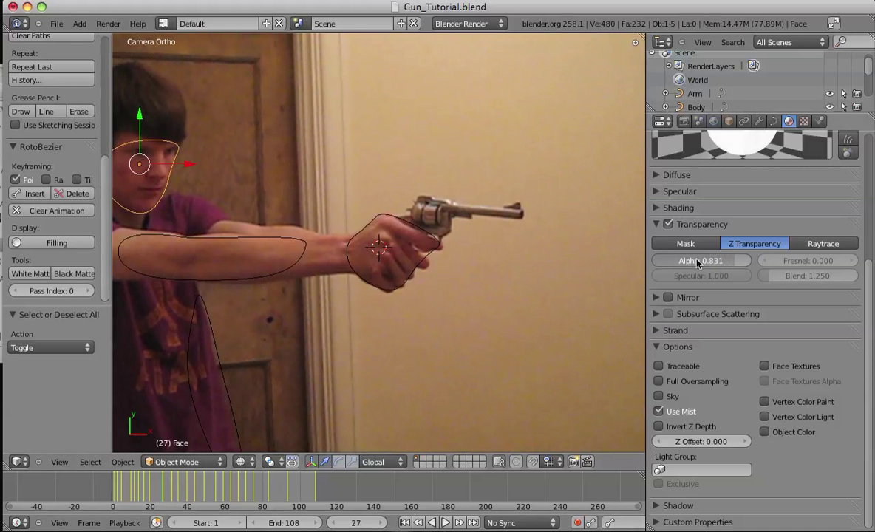
pyautogui.moveTo(697, 260); pyautogui.dragTo(723, 261)
pyautogui.keyDown('shift'); pyautogui.moveTo(429, 310); pyautogui.dragTo(507, 302, button='middle'); pyautogui.keyUp('shift')
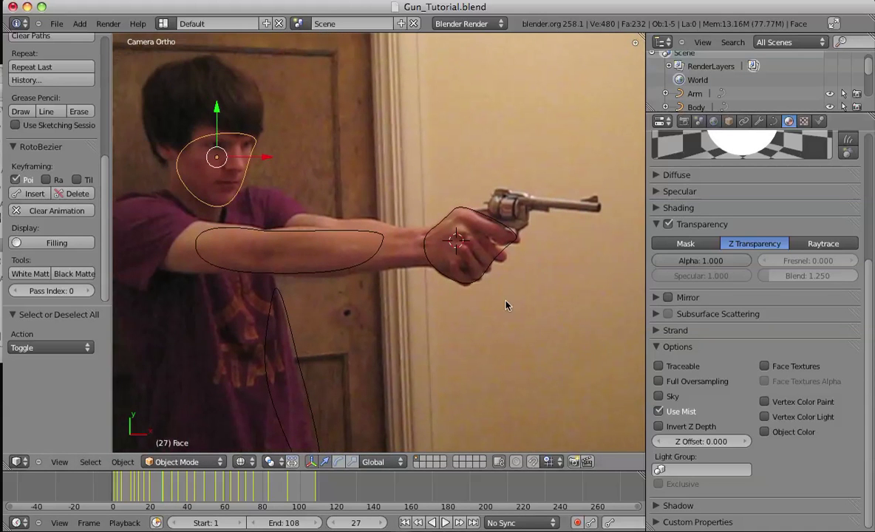
# Go to frame 2, set the face mask material's Alpha to 0 and insert a keyframe for it.
pyautogui.moveTo(146, 477); pyautogui.dragTo(117, 483)
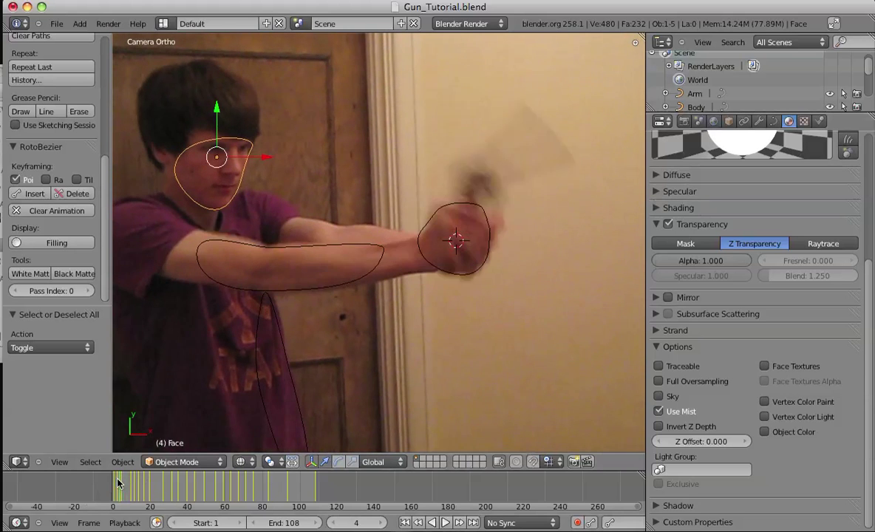
pyautogui.press('Left')
pyautogui.press('Left')
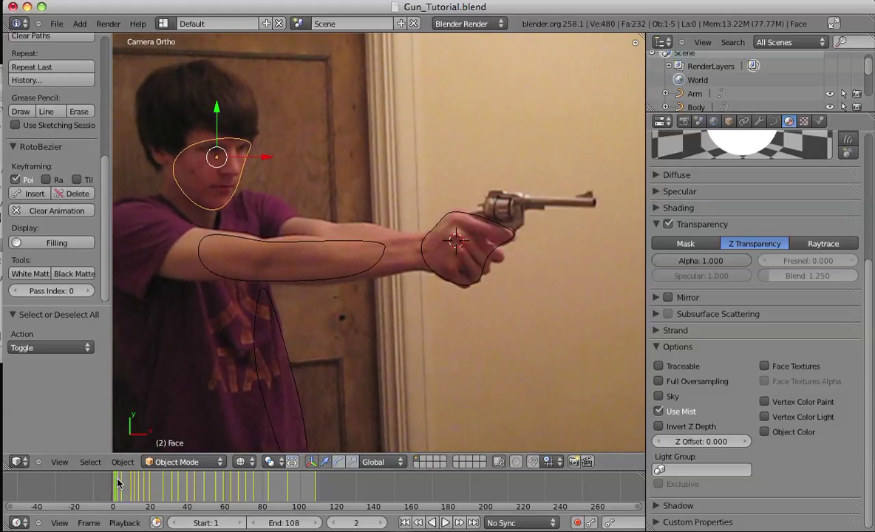
pyautogui.click(727, 264)
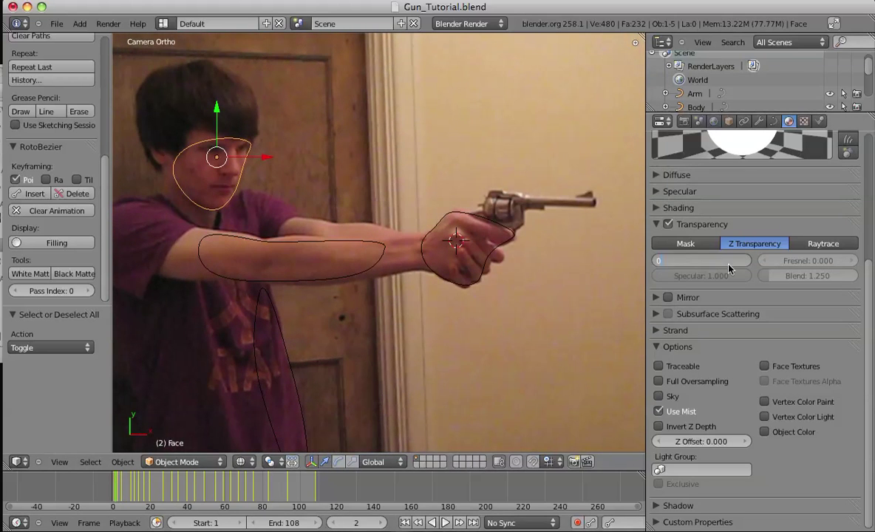
pyautogui.press('Escape')
pyautogui.rightClick(727, 264)
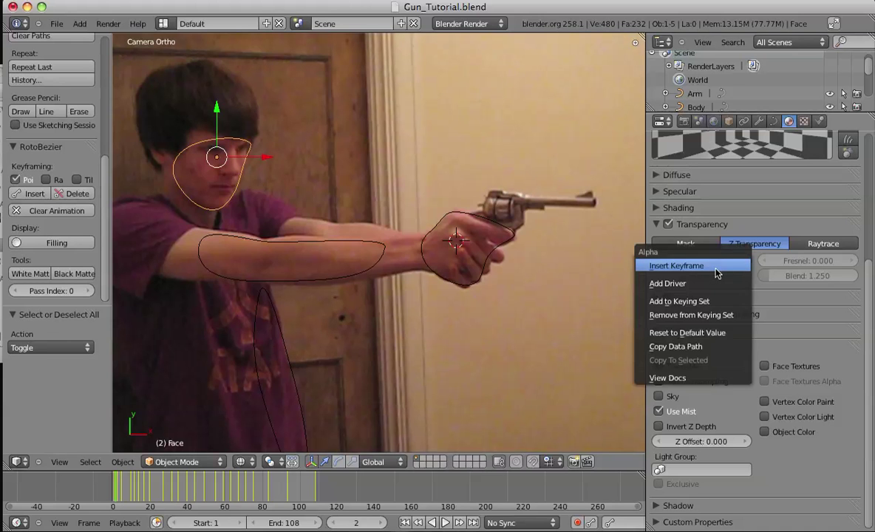
pyautogui.click(745, 268)
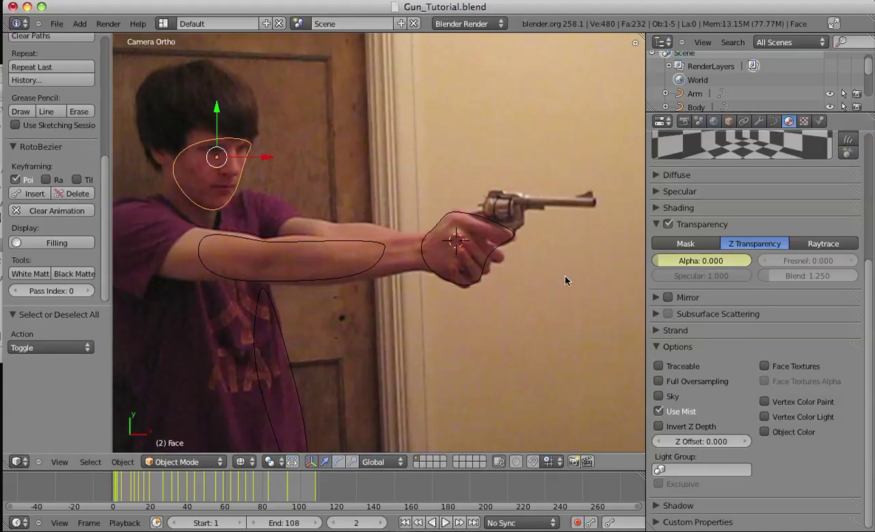
# Keyframe the face mask material's Alpha at 1 on frame 3 and at 0 on frame 5.
pyautogui.press('Right')
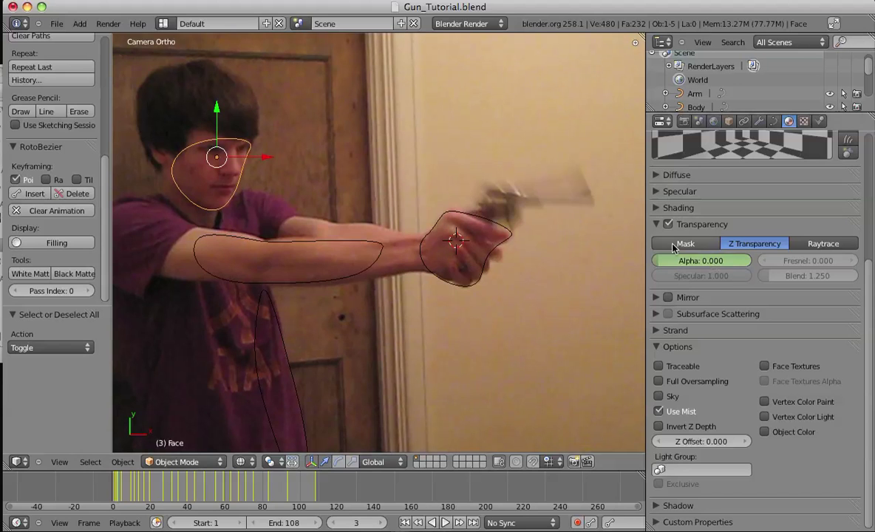
pyautogui.rightClick(715, 262)
pyautogui.click(716, 264)
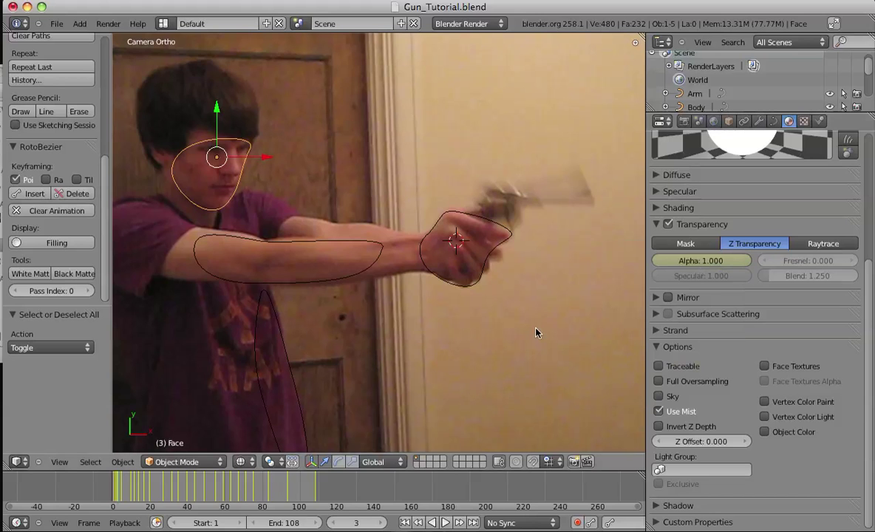
pyautogui.press('Right')
pyautogui.press('Right')
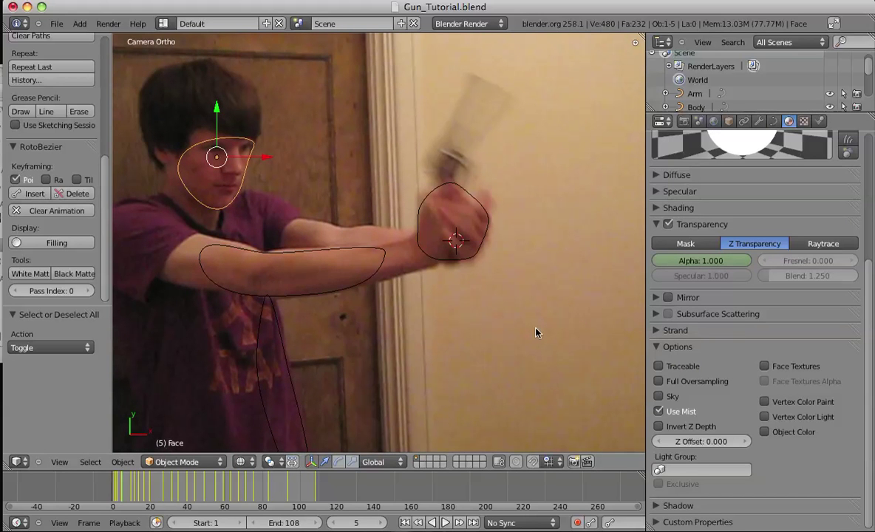
pyautogui.rightClick(695, 261)
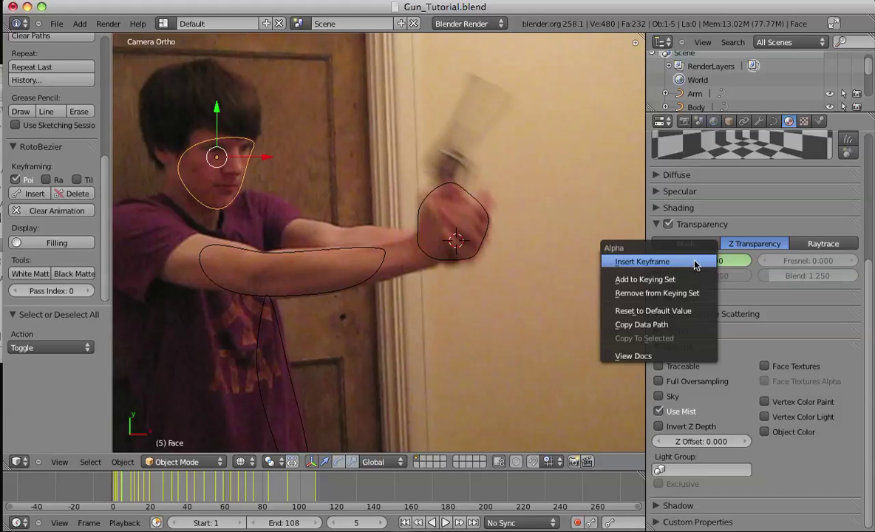
pyautogui.click(642, 262)
# Step back and forth between frames 3 and 5 to check the animated Alpha against the face and gun footage.
pyautogui.press('Left')
pyautogui.press('Left')
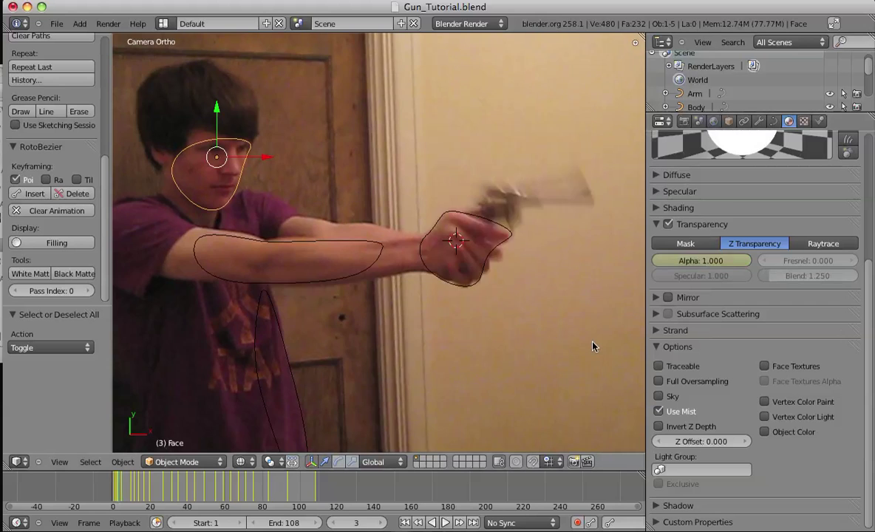
pyautogui.press('Right')
pyautogui.press('Right')
pyautogui.press('Left')
pyautogui.press('Left')
pyautogui.press('Right')
pyautogui.press('Right')
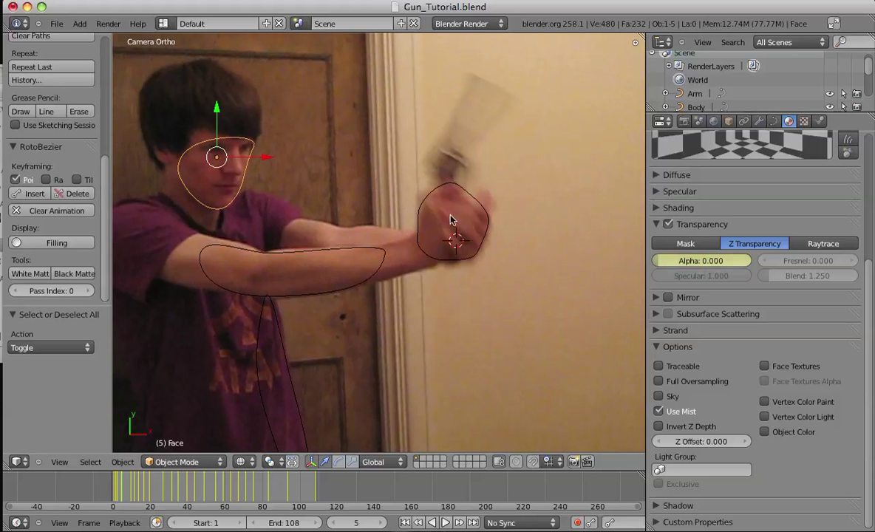
pyautogui.keyDown('shift'); pyautogui.moveTo(226, 219); pyautogui.dragTo(322, 236, button='middle'); pyautogui.keyUp('shift')
pyautogui.keyDown('shift'); pyautogui.moveTo(441, 248); pyautogui.dragTo(352, 264, button='middle'); pyautogui.keyUp('shift')
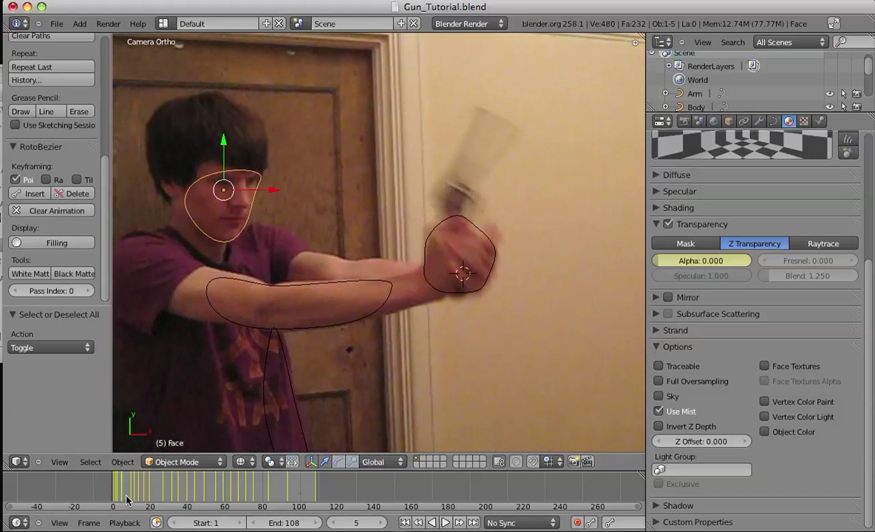
# Keyframe the face mask material's Alpha at 0 on frame 28 and at 1 on frame 29.
pyautogui.moveTo(126, 501); pyautogui.dragTo(166, 496)
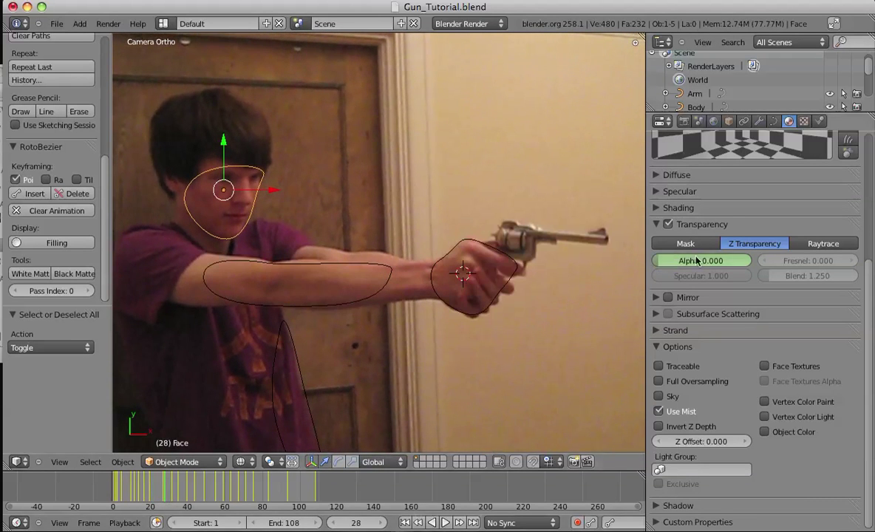
pyautogui.rightClick(658, 260)
pyautogui.click(651, 257)
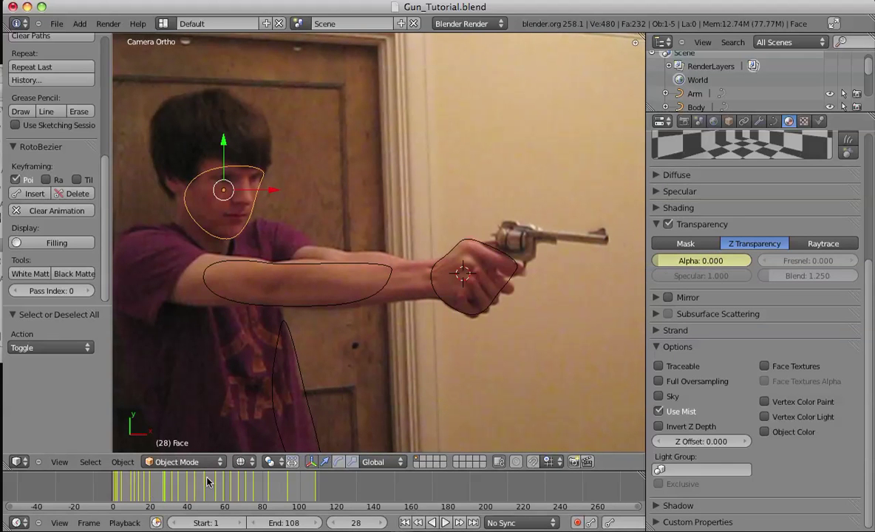
pyautogui.press('Right')
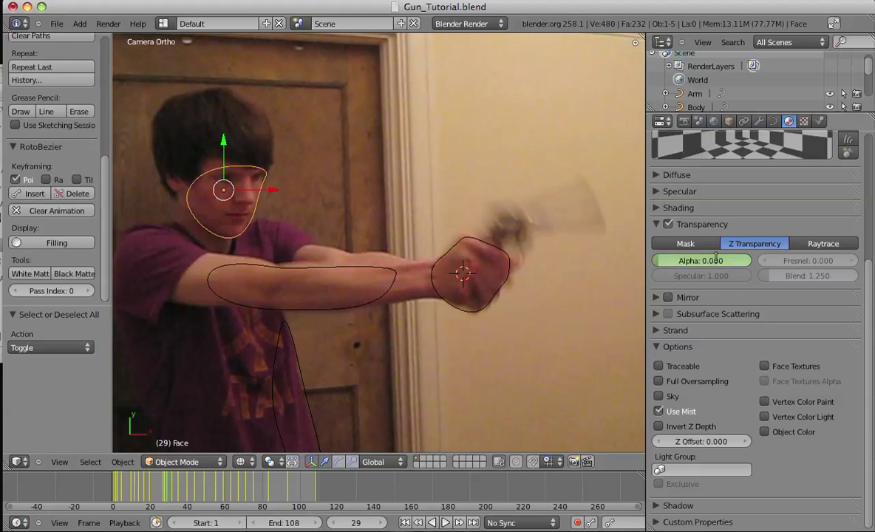
pyautogui.rightClick(717, 261)
pyautogui.click(717, 261)
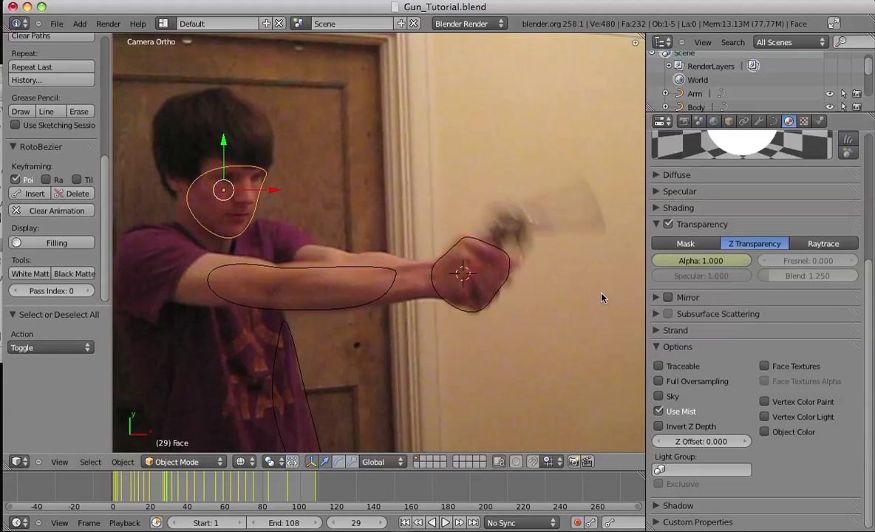
# Compare frames 29 to 31, set the face mask material's Alpha to 0 on frame 31 and insert a keyframe for it.
pyautogui.press('Right')
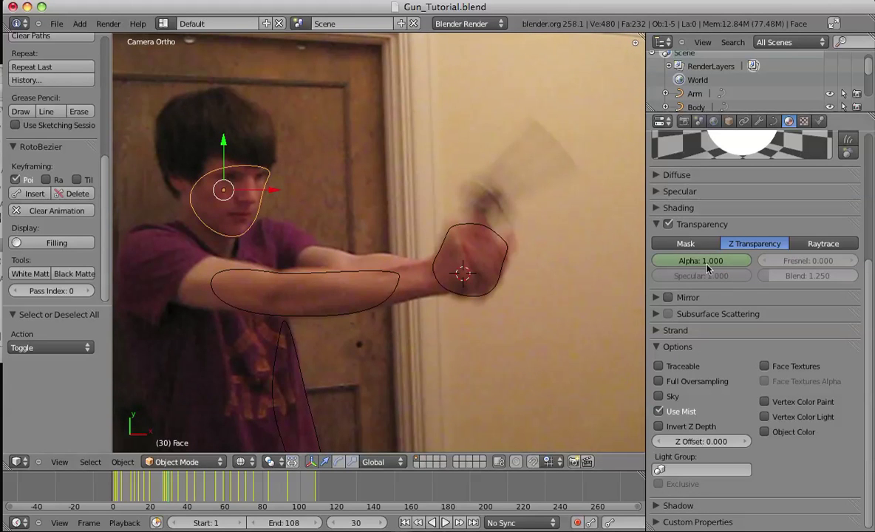
pyautogui.press('Right')
pyautogui.press('Left')
pyautogui.press('Left')
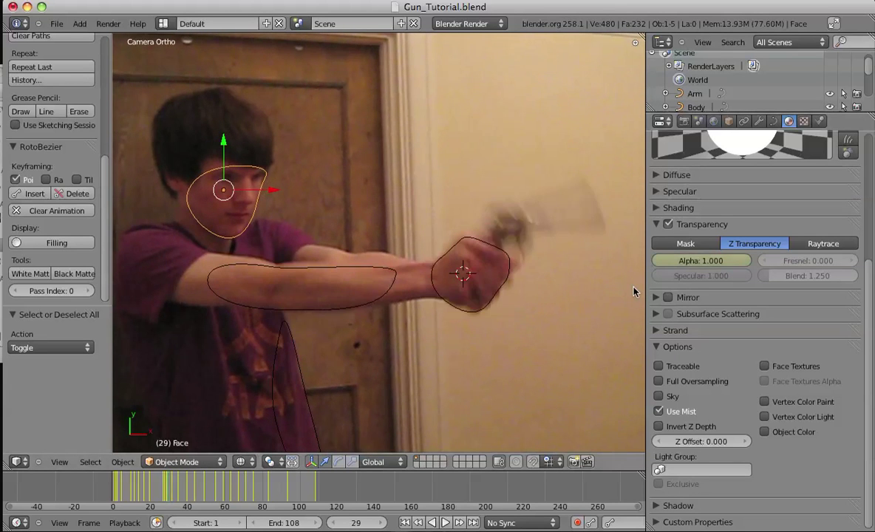
pyautogui.press('Right')
pyautogui.press('Right')
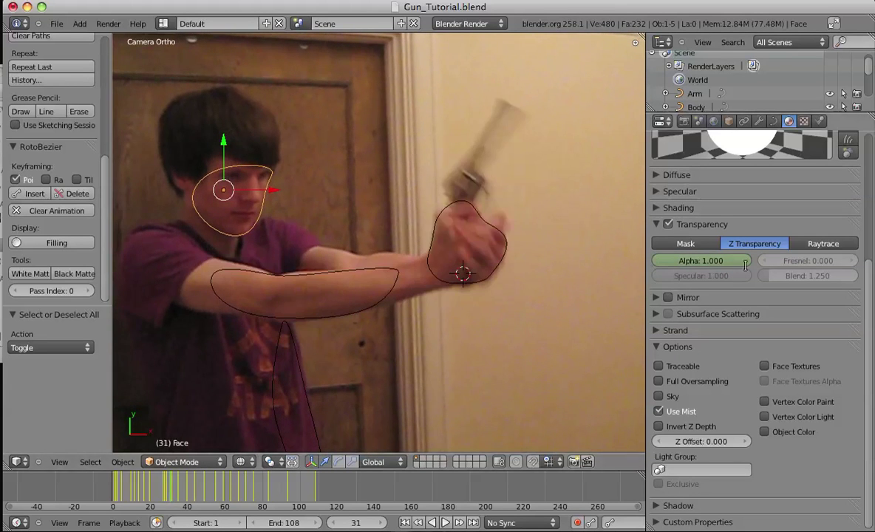
pyautogui.click(724, 265)
pyautogui.write('0')
pyautogui.press('Return')
pyautogui.rightClick(724, 270)
pyautogui.click(722, 267)
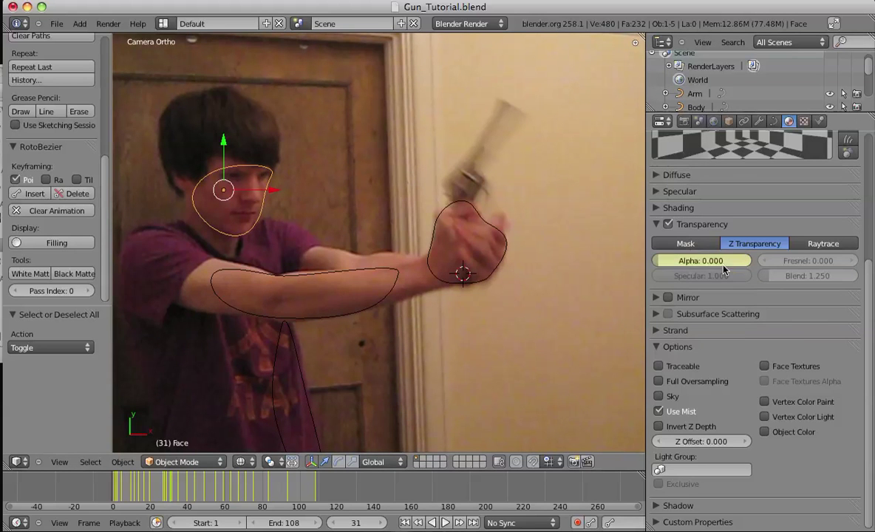
# Step back and forth from frame 29 onward to check the Alpha animation of the second shot.
pyautogui.press('Left')
pyautogui.press('Left')
pyautogui.press('Right')
pyautogui.press('Right')
pyautogui.press('Right')
# Keyframe the face mask material's Alpha at 0 on frame 54 and at 1 on frame 55 for the third shot.
pyautogui.click(198, 490)
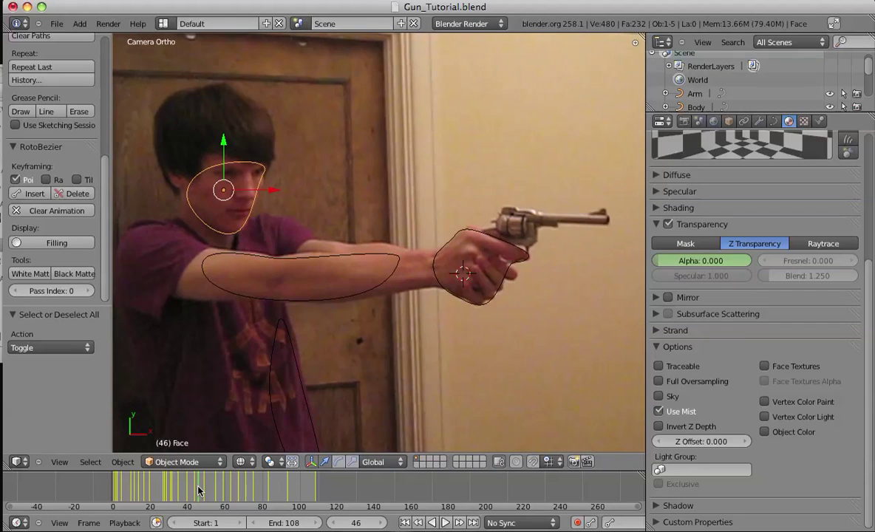
pyautogui.moveTo(198, 489); pyautogui.dragTo(216, 489)
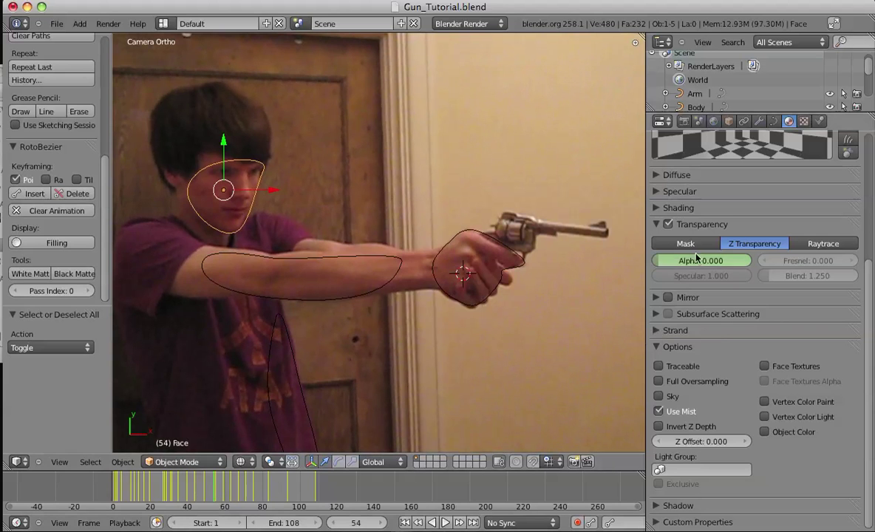
pyautogui.rightClick(651, 260)
pyautogui.click(636, 251)
pyautogui.press('Right')
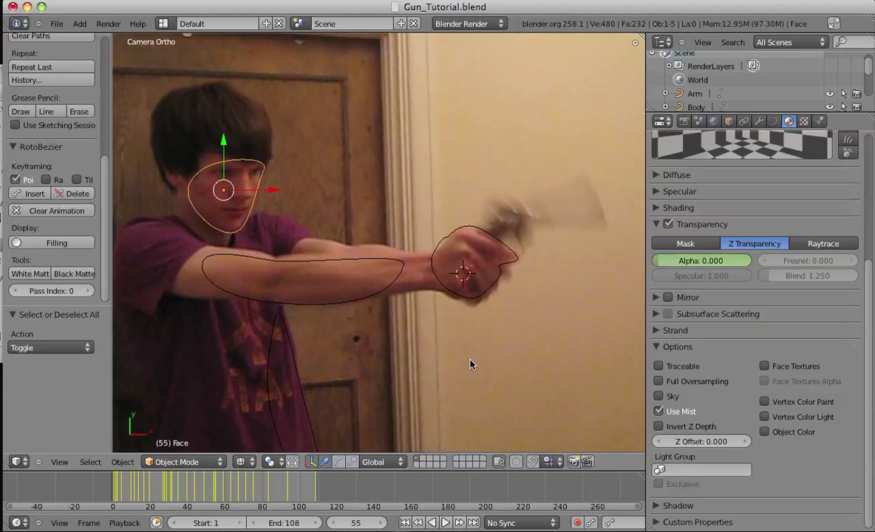
pyautogui.click(670, 260)
pyautogui.write('1')
pyautogui.press('Return')
pyautogui.rightClick(671, 260)
pyautogui.click(671, 260)
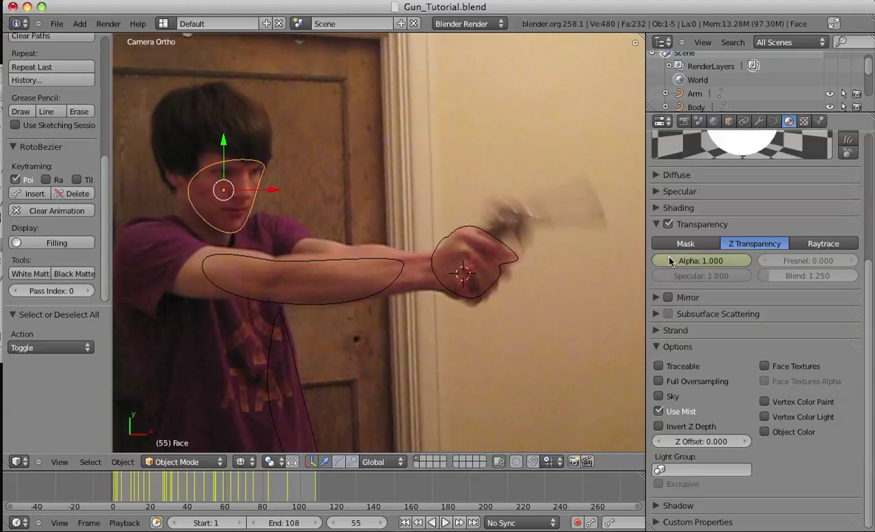
# Set the face mask material's Alpha to 0 on frame 57 and insert a keyframe for it.
pyautogui.press('Right')
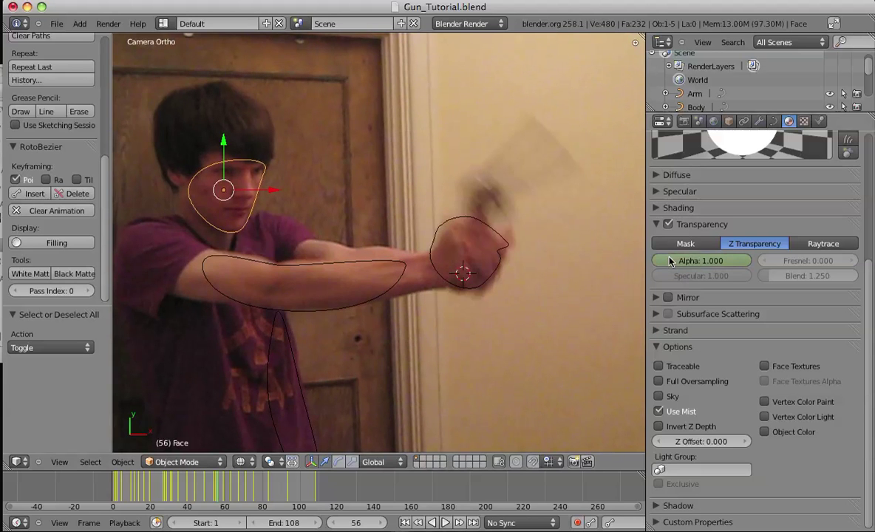
pyautogui.press('Right')
pyautogui.click(671, 260)
pyautogui.write('0')
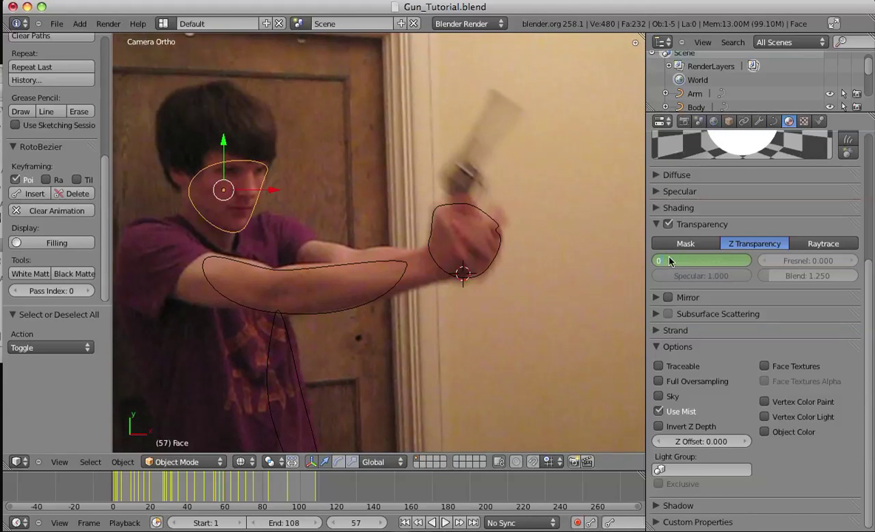
pyautogui.press('Return')
pyautogui.rightClick(671, 261)
pyautogui.click(670, 257)
pyautogui.press('Right')
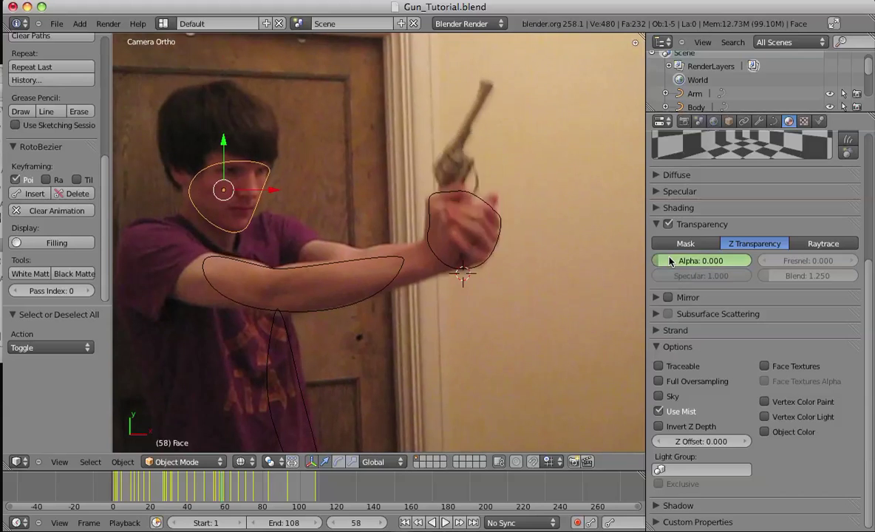
# Keyframe the face mask material's Alpha at 0 on frame 86 and at 1 on frame 87 for the last shot.
pyautogui.click(280, 486)
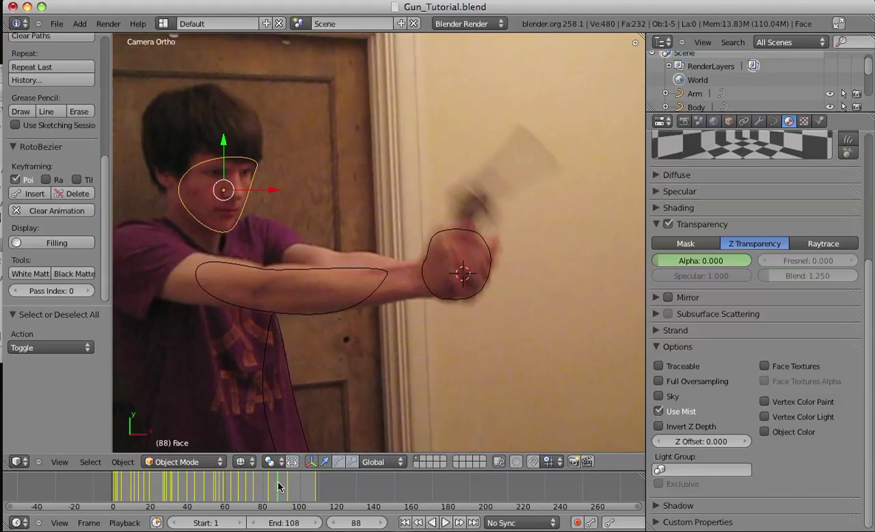
pyautogui.press('Left')
pyautogui.press('Left')
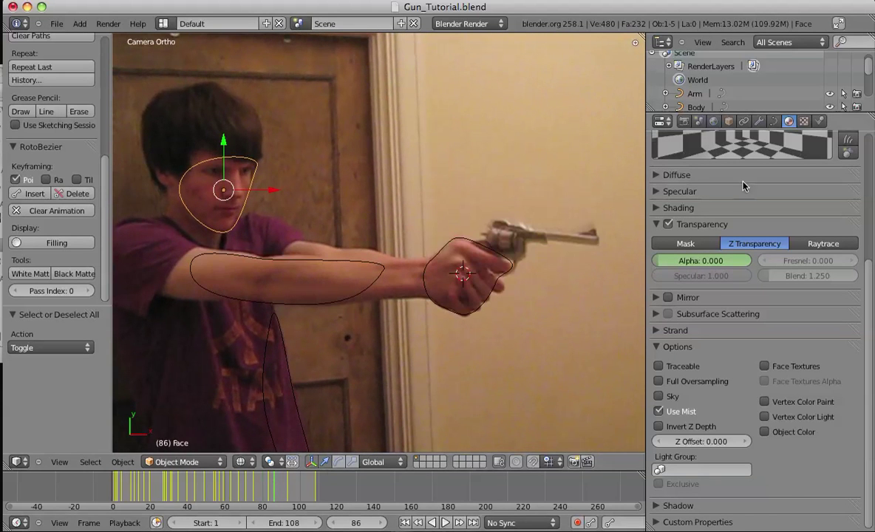
pyautogui.press('Right')
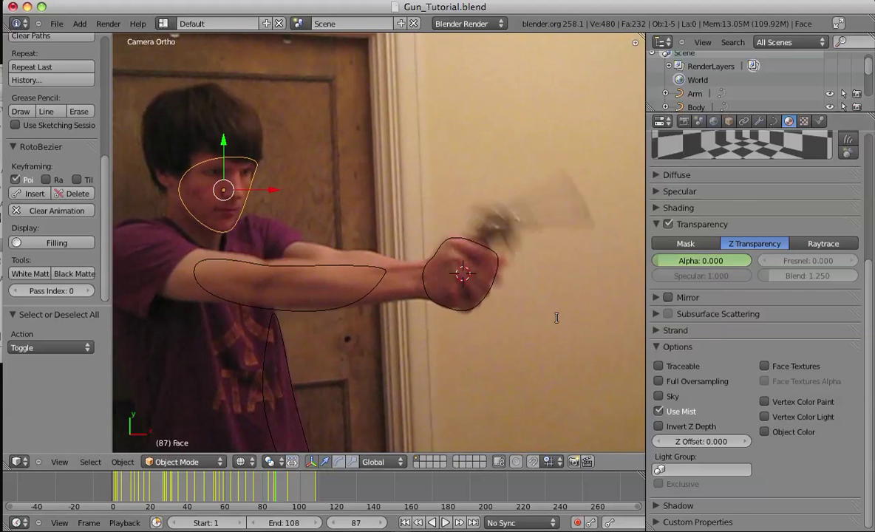
pyautogui.rightClick(701, 260)
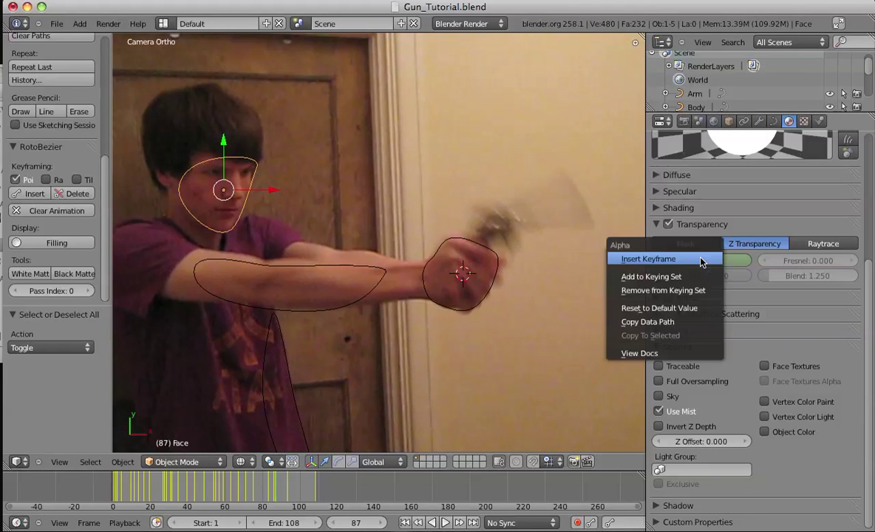
pyautogui.click(700, 261)
# Set the face mask material's Alpha to 0 on frame 89, keyframe it, and save over Gun_Tutorial.blend.
pyautogui.press('Right')
pyautogui.press('Right')
pyautogui.rightClick(701, 261)
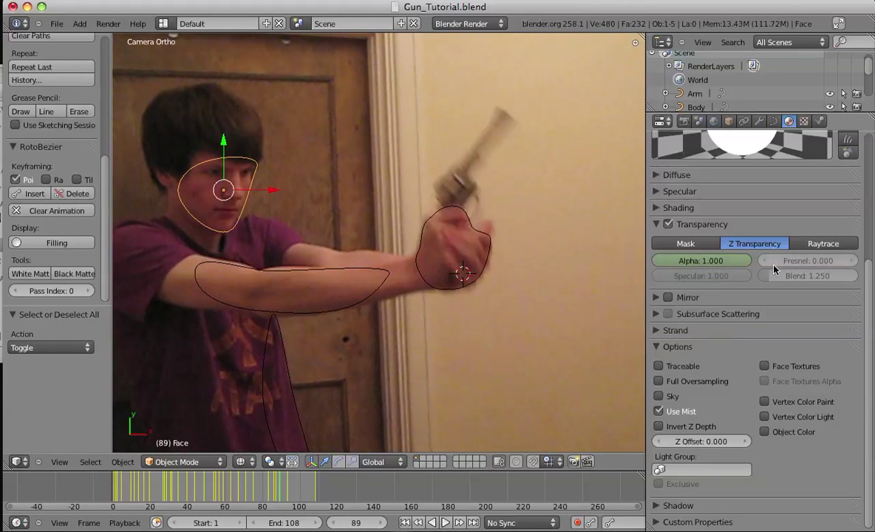
pyautogui.rightClick(706, 263)
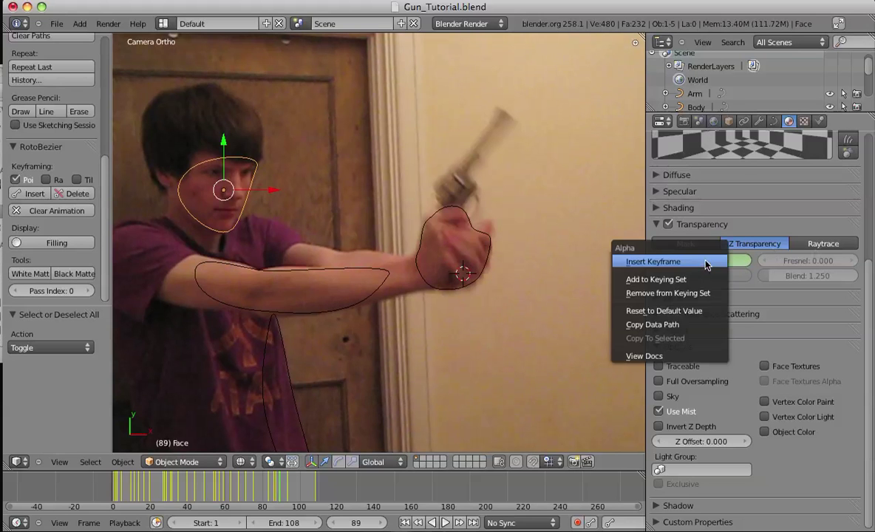
pyautogui.click(706, 263)
pyautogui.press('Right')
pyautogui.hotkey('ctrl', 's')
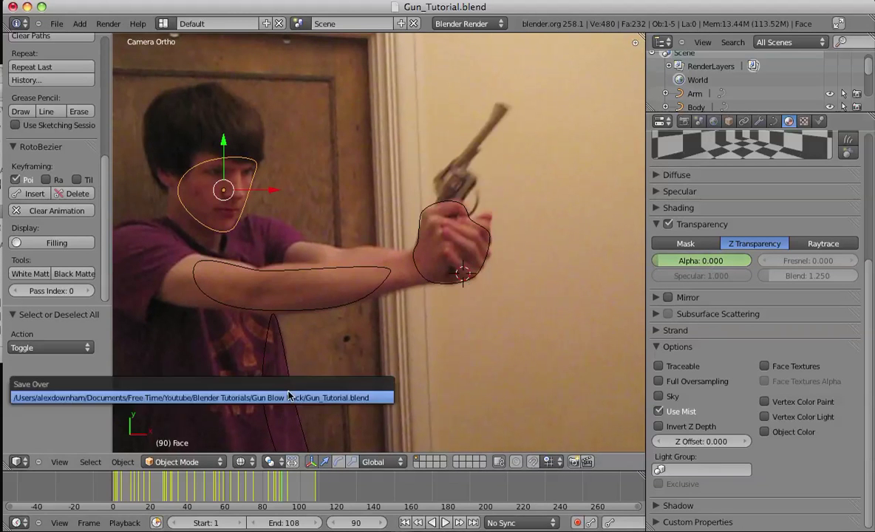
pyautogui.click(289, 397)
# Scrub through the timeline, deselect all masks and play back the animation to check the Alpha flashes across the shots.
pyautogui.moveTo(114, 490); pyautogui.dragTo(138, 490)
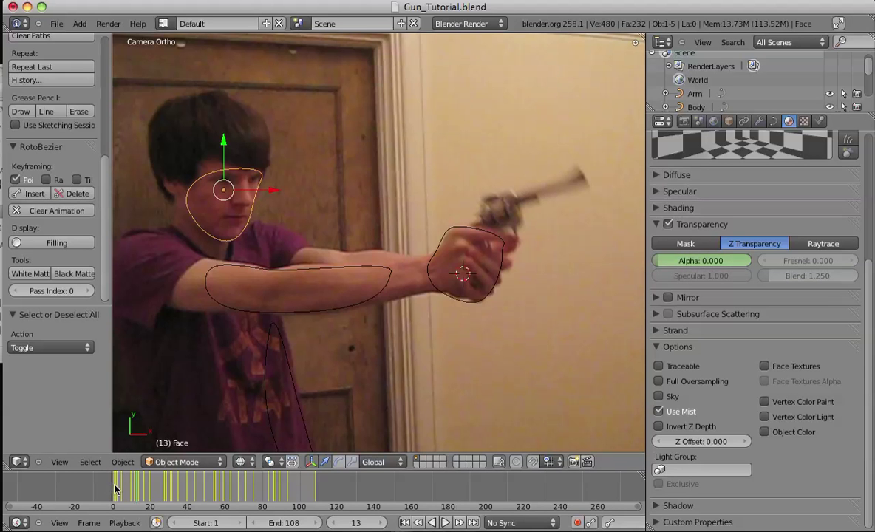
pyautogui.moveTo(116, 486); pyautogui.dragTo(286, 486)
pyautogui.scroll(-2, 505, 237)
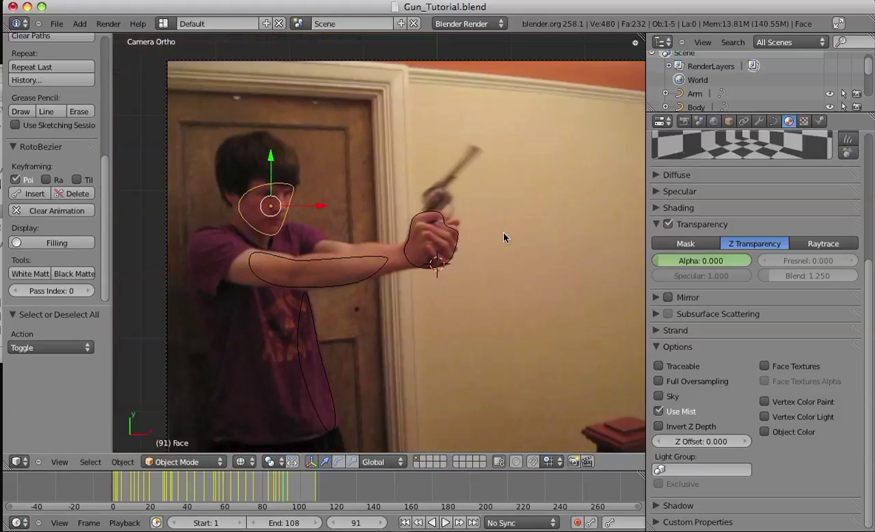
pyautogui.press('a')
pyautogui.keyDown('shift'); pyautogui.moveTo(336, 202); pyautogui.dragTo(399, 203, button='middle'); pyautogui.keyUp('shift')
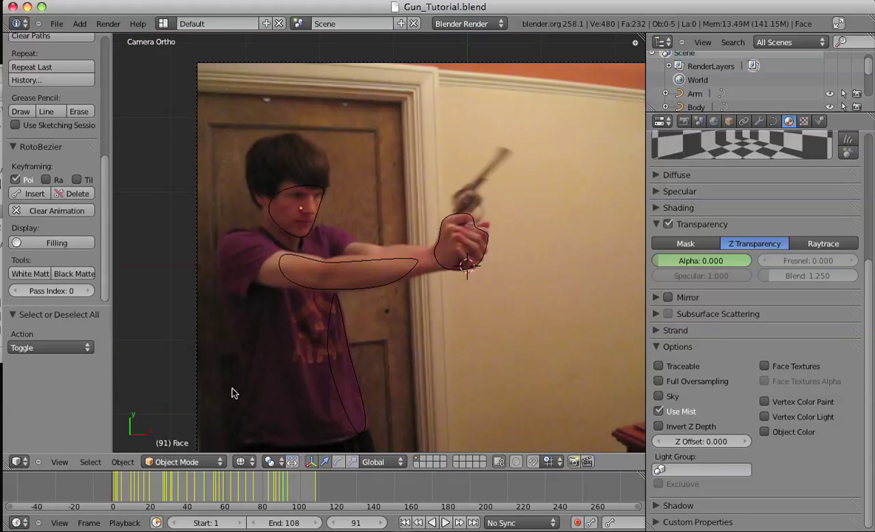
pyautogui.hotkey('alt', 'a')
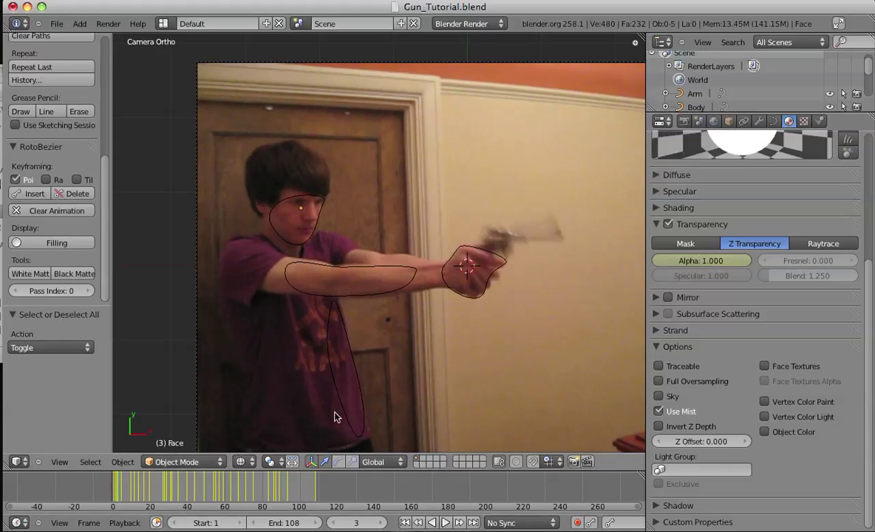
pyautogui.press('Escape')
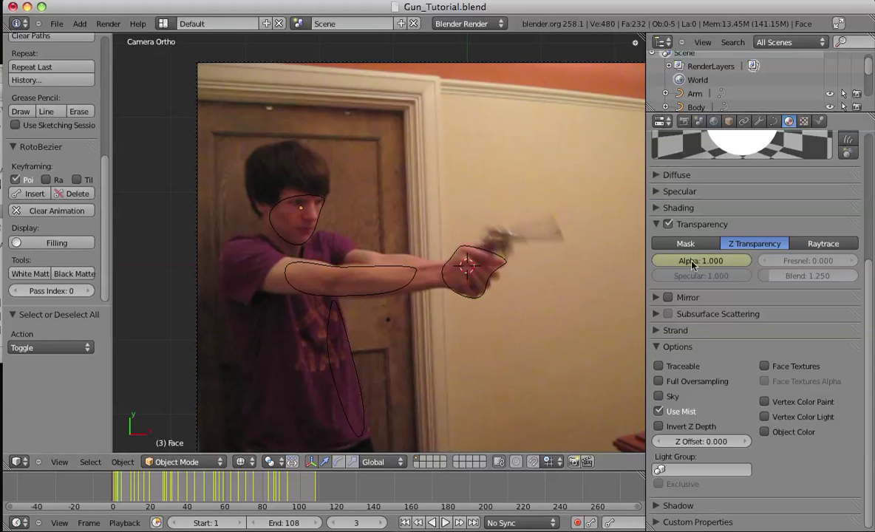
# Step back and forth between frames -1 and 3 to check the Alpha change at the first shot.
pyautogui.keyDown('shift'); pyautogui.moveTo(547, 271); pyautogui.dragTo(509, 227, button='middle'); pyautogui.keyUp('shift')
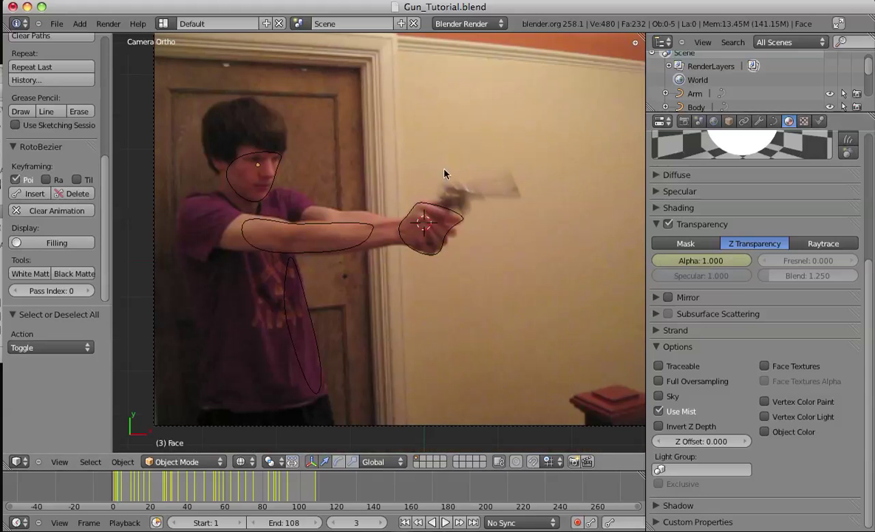
pyautogui.press('Left')
pyautogui.press('Left')
pyautogui.press('Left')
pyautogui.press('Left')
pyautogui.press('Left')
pyautogui.press('Left')
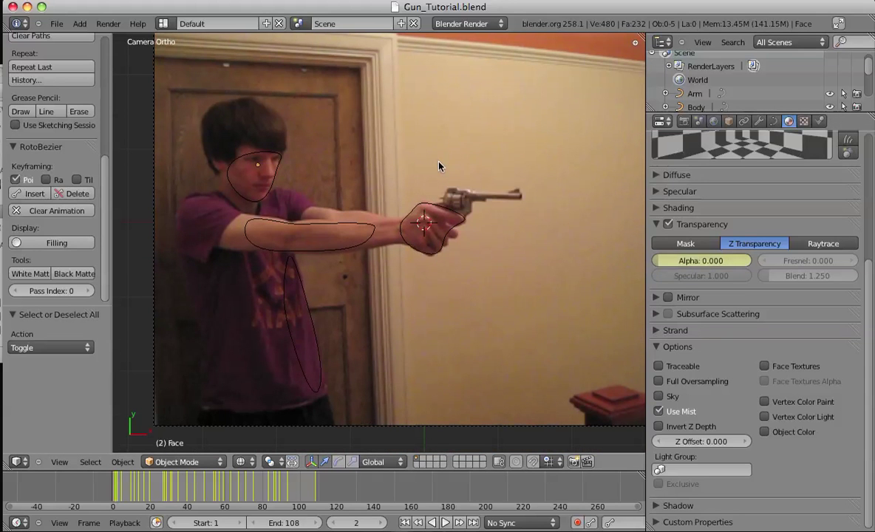
pyautogui.press('Right')
pyautogui.press('Right')
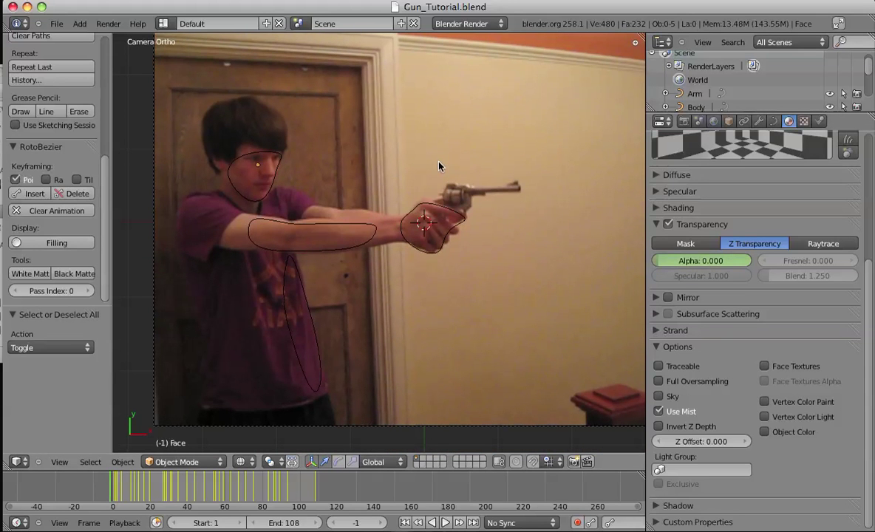
pyautogui.press('Right')
pyautogui.press('Right')
pyautogui.press('Right')
pyautogui.press('Right')
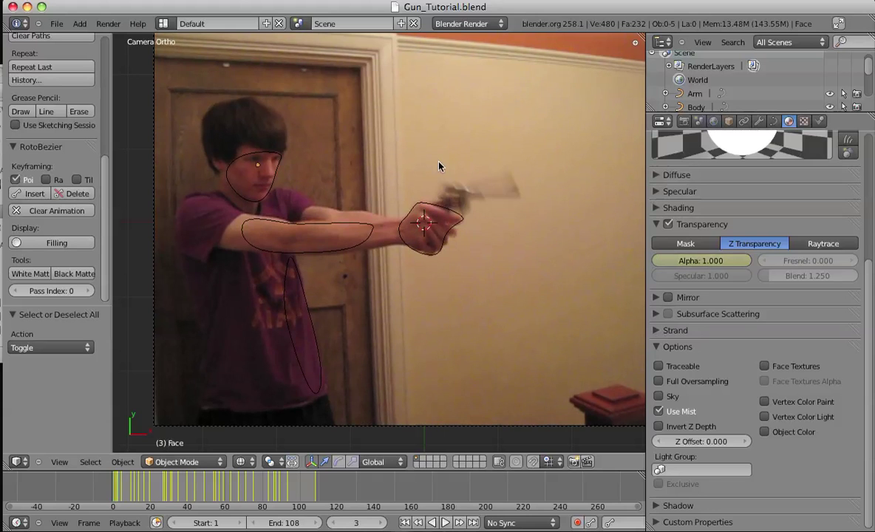
# Switch to the Compositing screen layout and bring the whole camera frame into view in its 3D viewport.
pyautogui.hotkey('ctrl', 'Left')
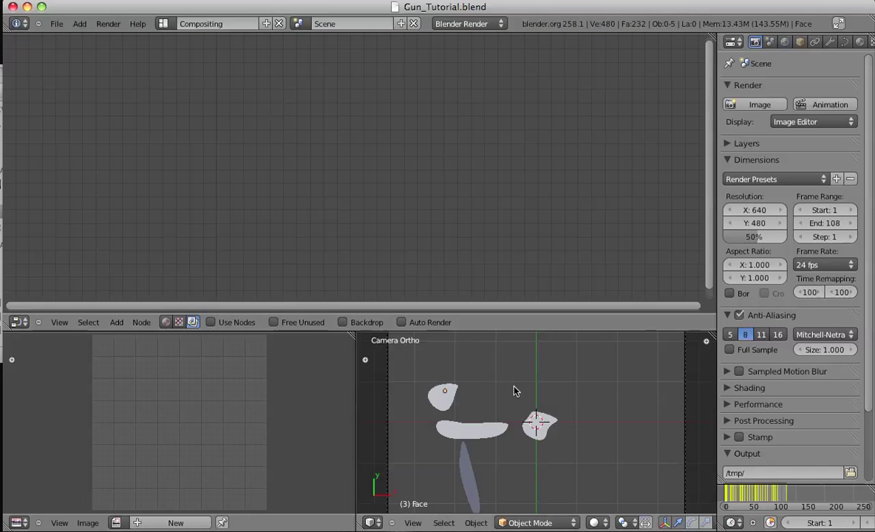
pyautogui.scroll(-2, 515, 391)
pyautogui.keyDown('shift'); pyautogui.moveTo(554, 411); pyautogui.dragTo(562, 414, button='middle'); pyautogui.keyUp('shift')
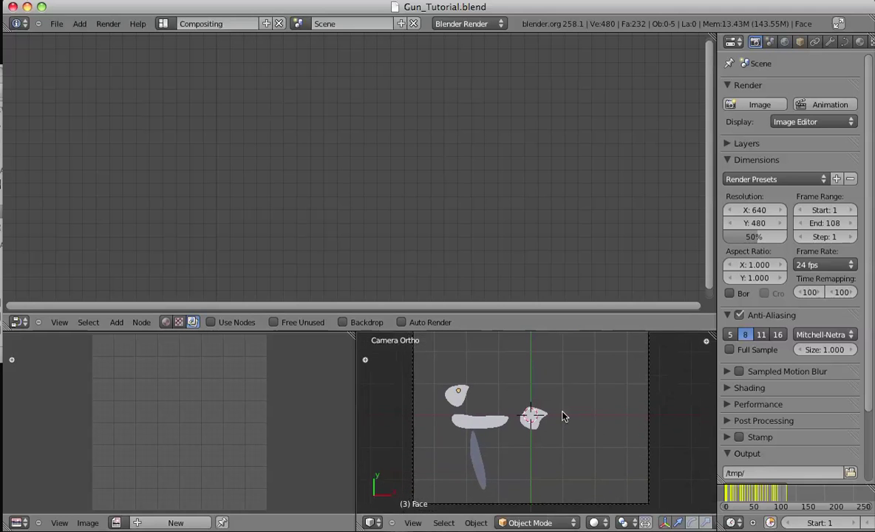
pyautogui.click(163, 23)
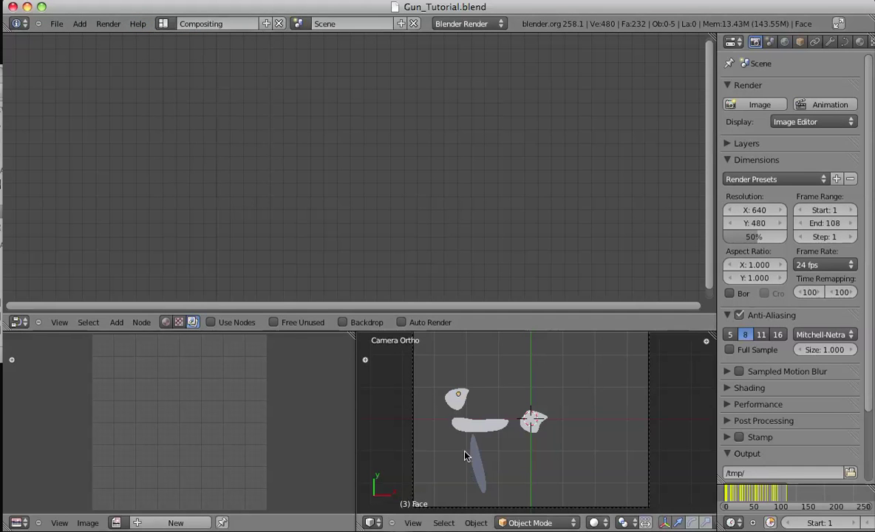
pyautogui.press('n')
pyautogui.scroll(-8, 658, 453)
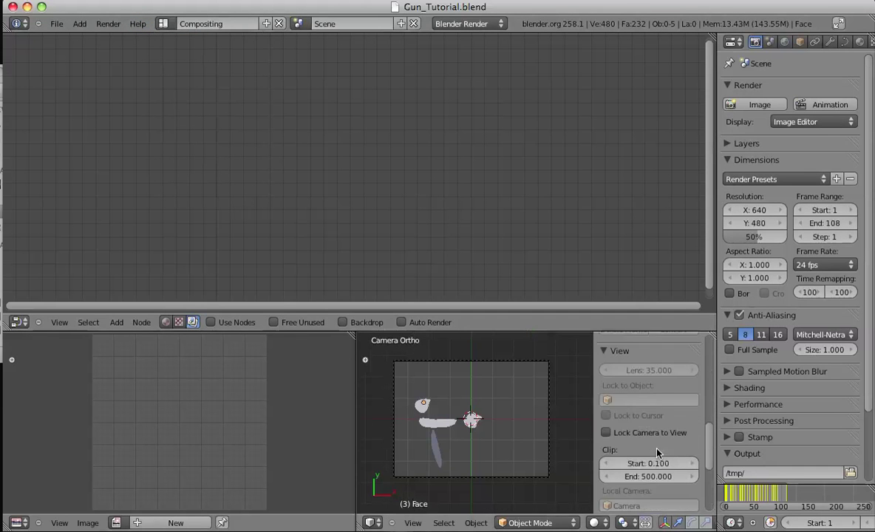
pyautogui.scroll(-5, 657, 452)
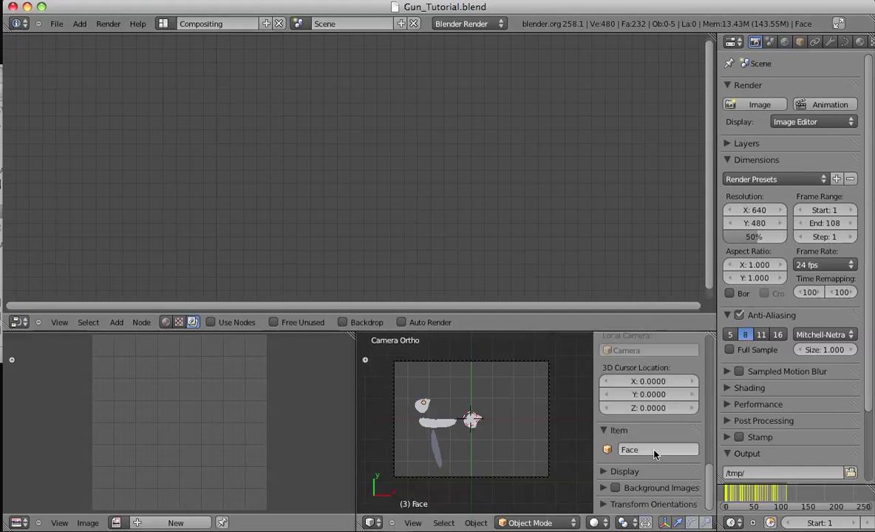
pyautogui.click(621, 471)
pyautogui.scroll(-4, 635, 466)
pyautogui.press('n')
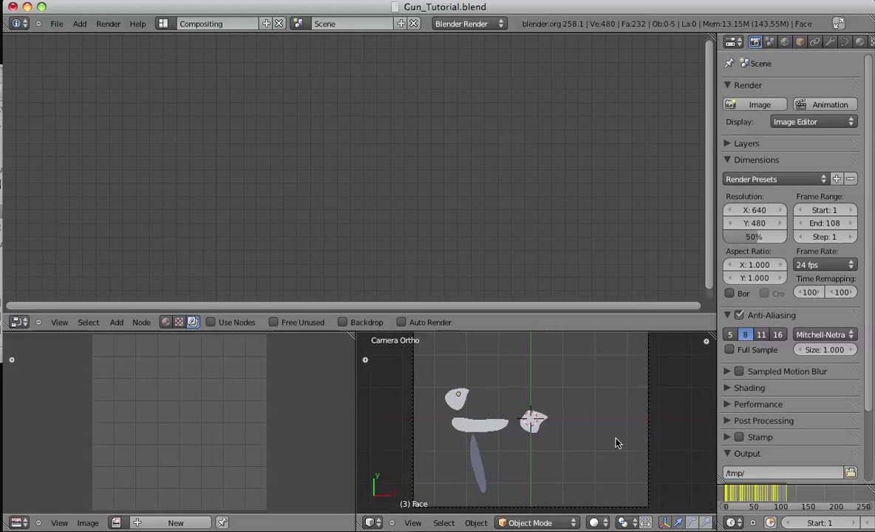
# Add GunShootingFootage.mov as a background image in the 3D viewport, with its axis limited to Camera.
pyautogui.press('n')
pyautogui.scroll(8, 580, 409)
pyautogui.click(612, 381)
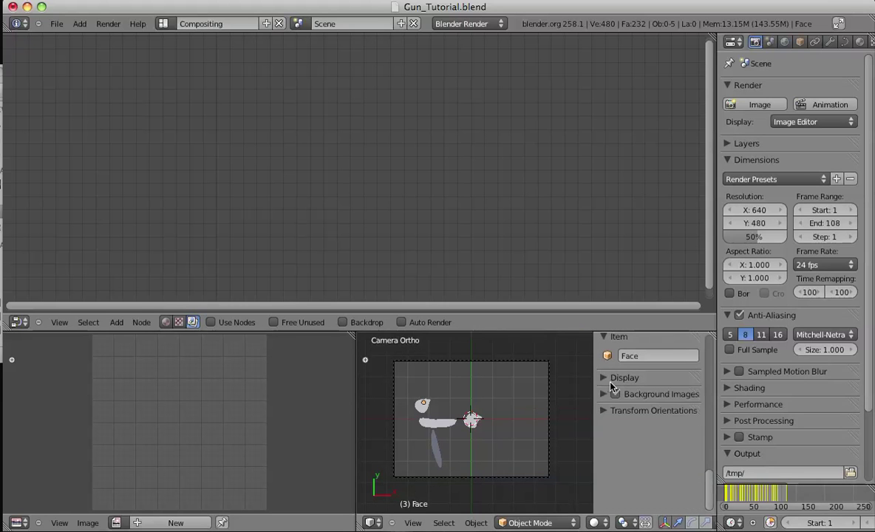
pyautogui.click(650, 394)
pyautogui.click(649, 414)
pyautogui.click(663, 455)
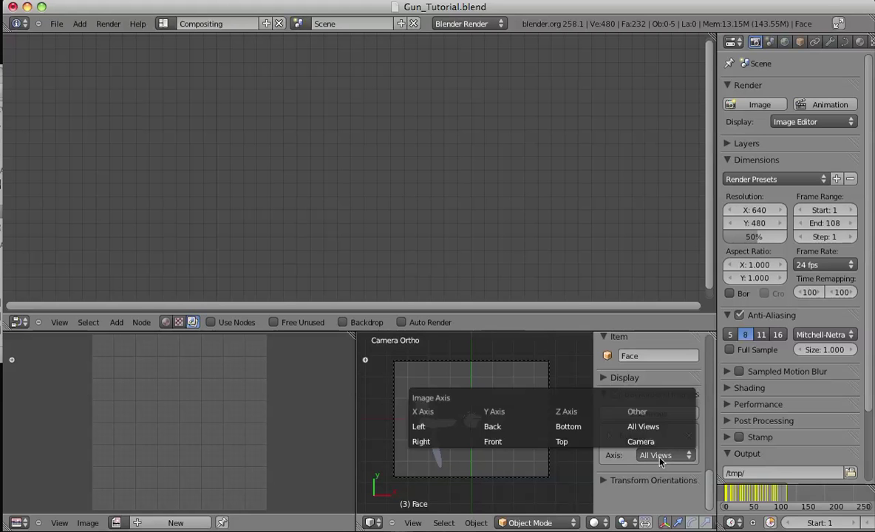
pyautogui.click(641, 441)
pyautogui.click(610, 469)
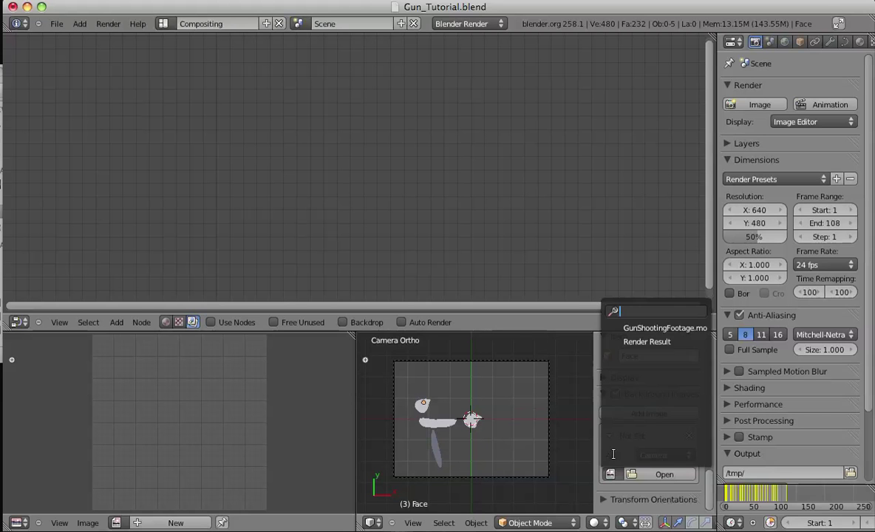
pyautogui.click(632, 318)
# Match the background footage to the movie length, enable Auto Refresh and set its opacity to 1.000.
pyautogui.scroll(-5, 666, 458)
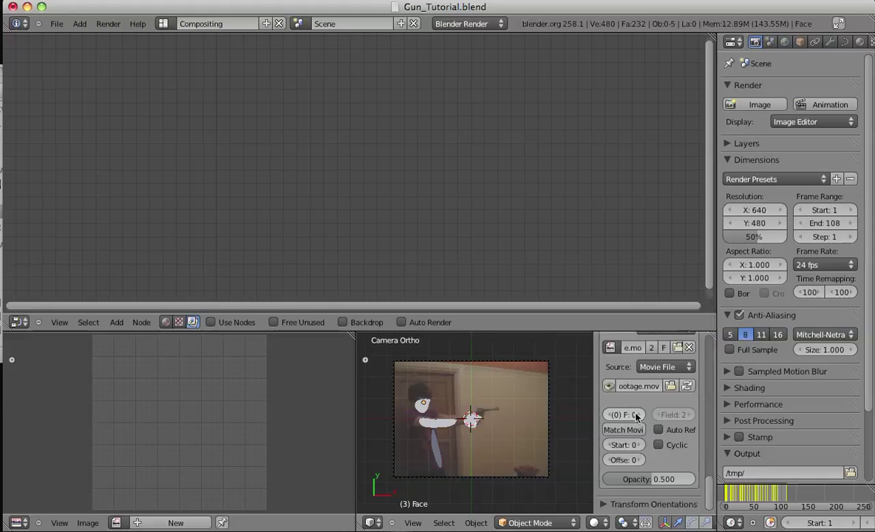
pyautogui.click(623, 430)
pyautogui.click(659, 429)
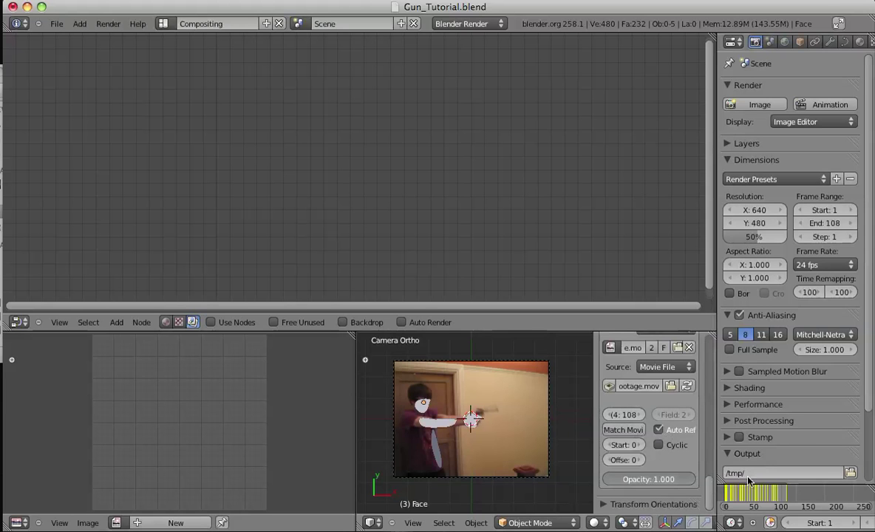
pyautogui.press('n')
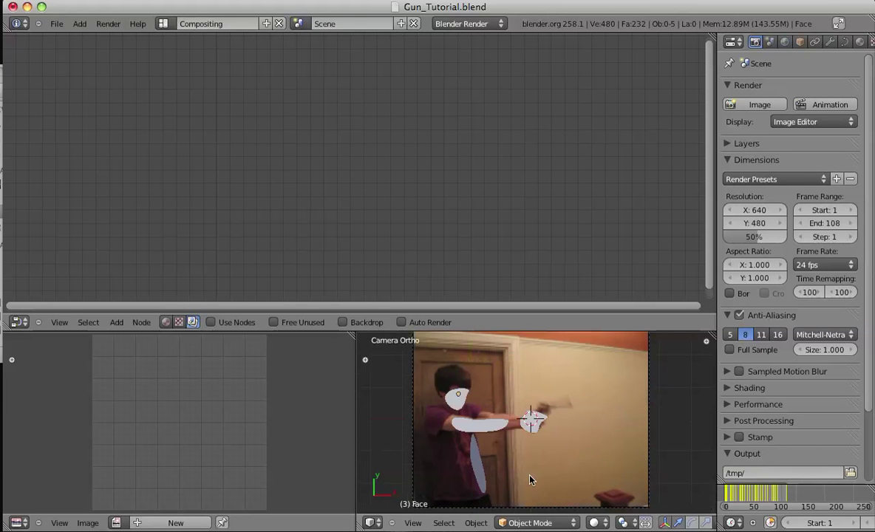
# Go to frame 42 and enable Use Nodes for the scene's compositing.
pyautogui.moveTo(725, 493); pyautogui.dragTo(749, 495)
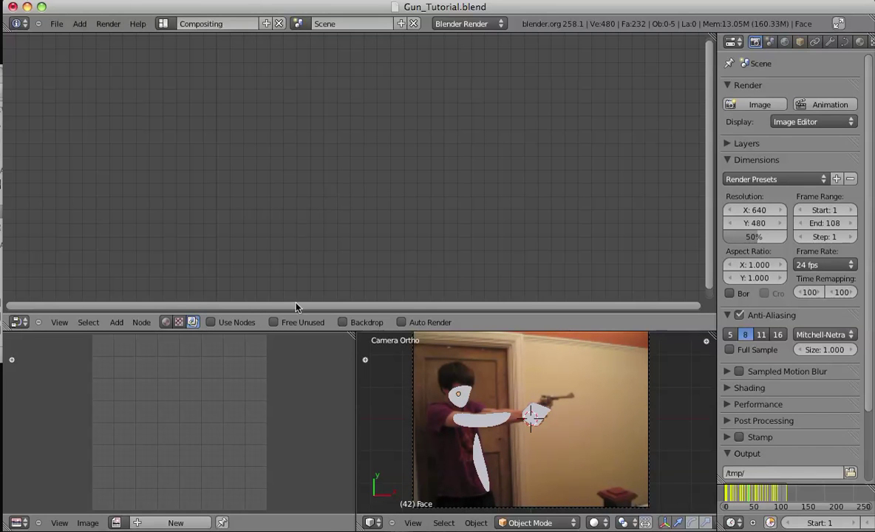
pyautogui.click(212, 323)
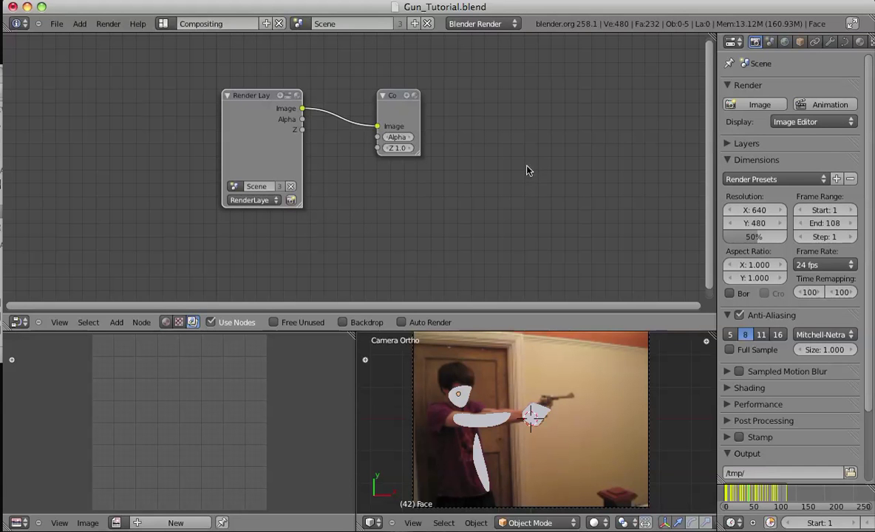
# In the Default layout's render settings, rename the render layer as EnvironmentLighting.
pyautogui.hotkey('ctrl', 'Right')
pyautogui.keyDown('shift'); pyautogui.moveTo(533, 284); pyautogui.dragTo(486, 285, button='middle'); pyautogui.keyUp('shift')
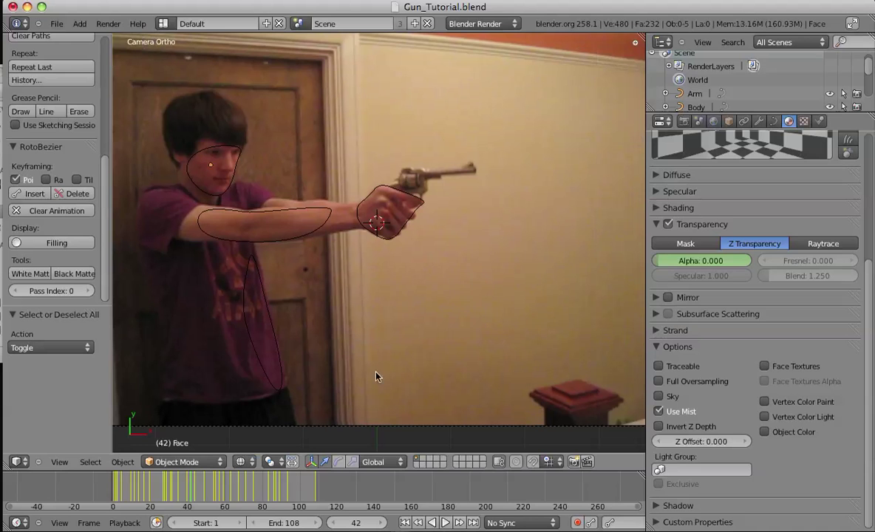
pyautogui.click(684, 122)
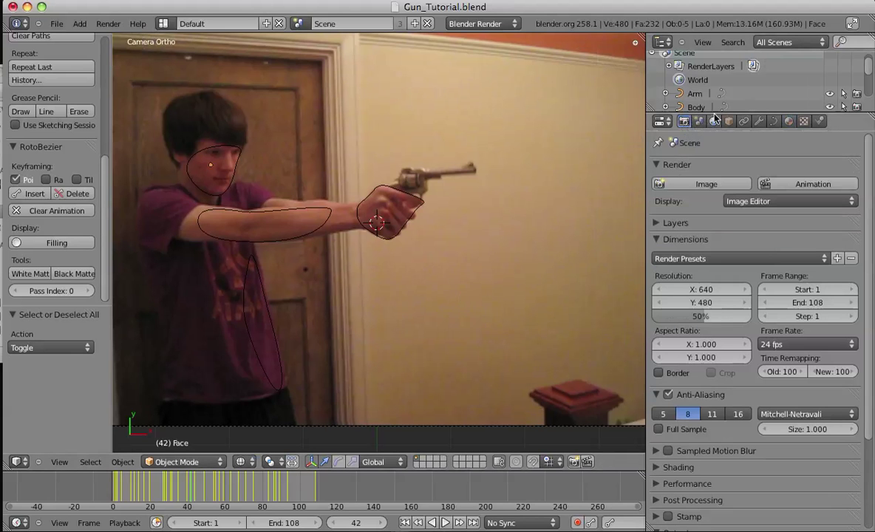
pyautogui.keyDown('shift'); pyautogui.moveTo(395, 207); pyautogui.dragTo(469, 217, button='middle'); pyautogui.keyUp('shift')
pyautogui.scroll(-3, 470, 216)
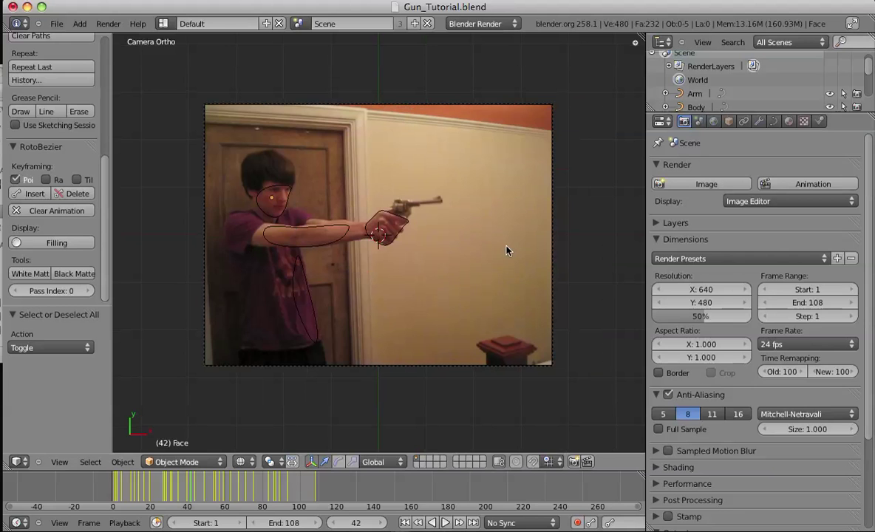
pyautogui.scroll(4, 332, 255)
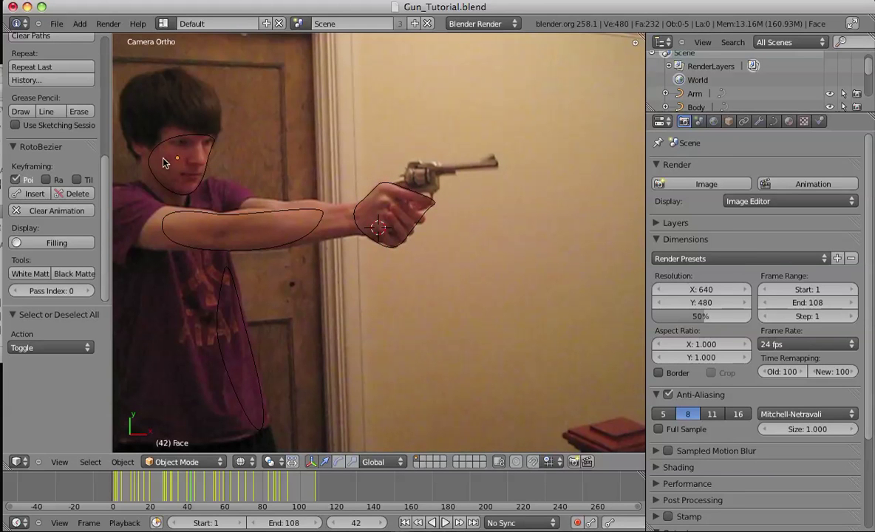
pyautogui.scroll(-3, 314, 211)
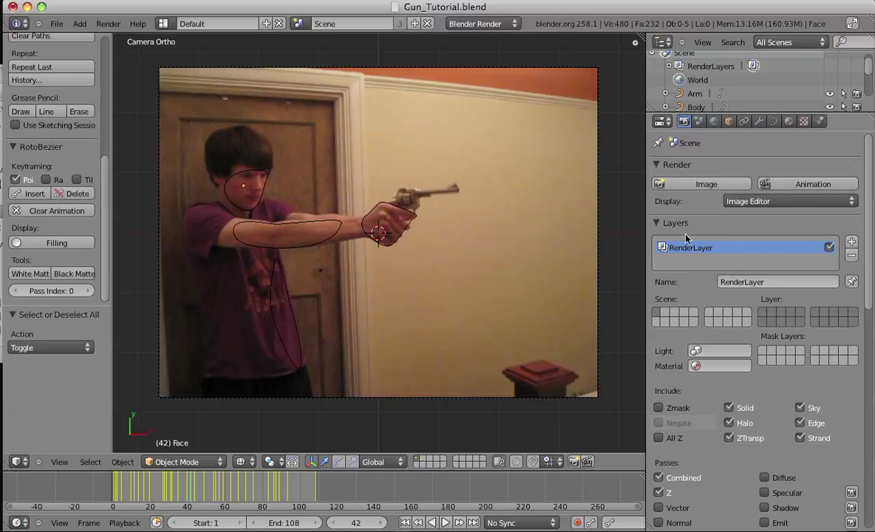
pyautogui.click(757, 283)
pyautogui.write('EnvironmentLighting')
pyautogui.press('Return')
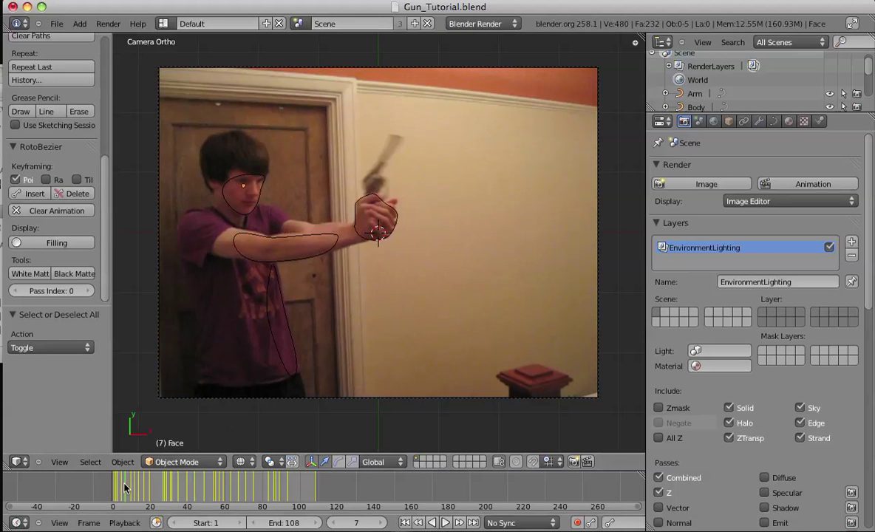
# Display the masks in solid shading at frame 11 and assign the first layer to the EnvironmentLighting render layer.
pyautogui.press('z')
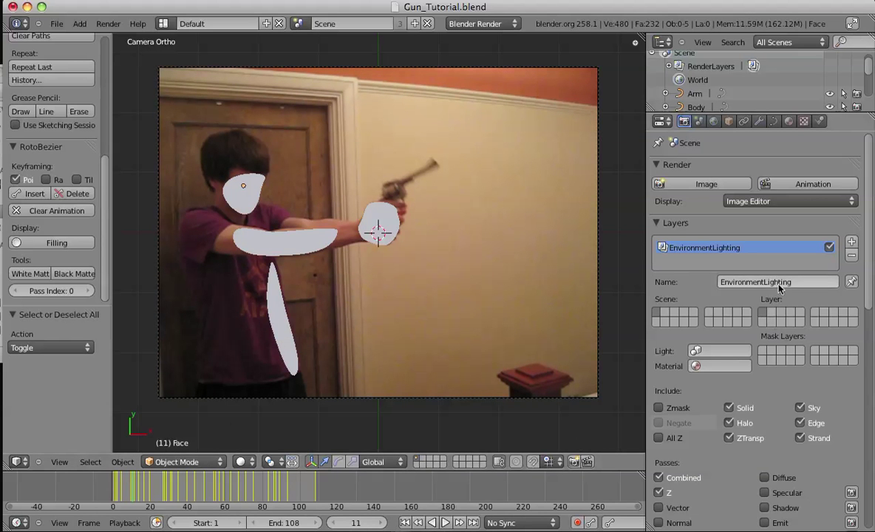
pyautogui.scroll(-5, 732, 392)
pyautogui.scroll(-2, 723, 397)
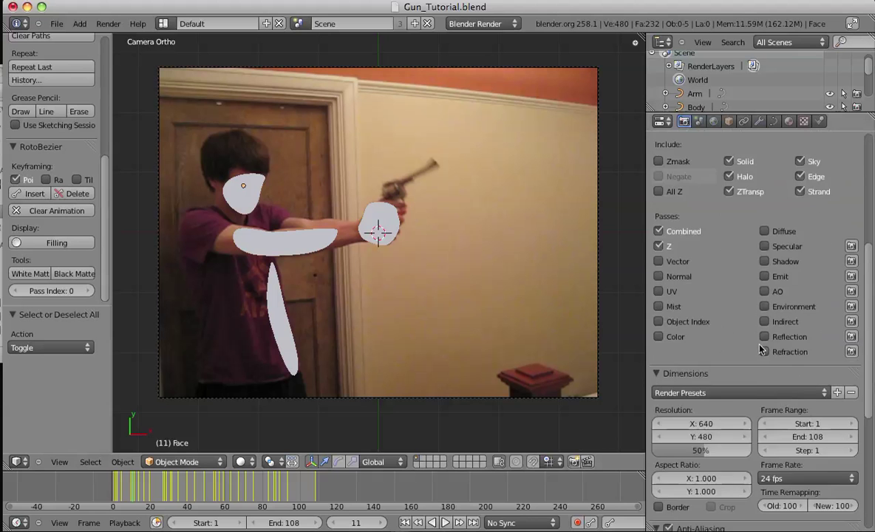
pyautogui.scroll(7, 739, 388)
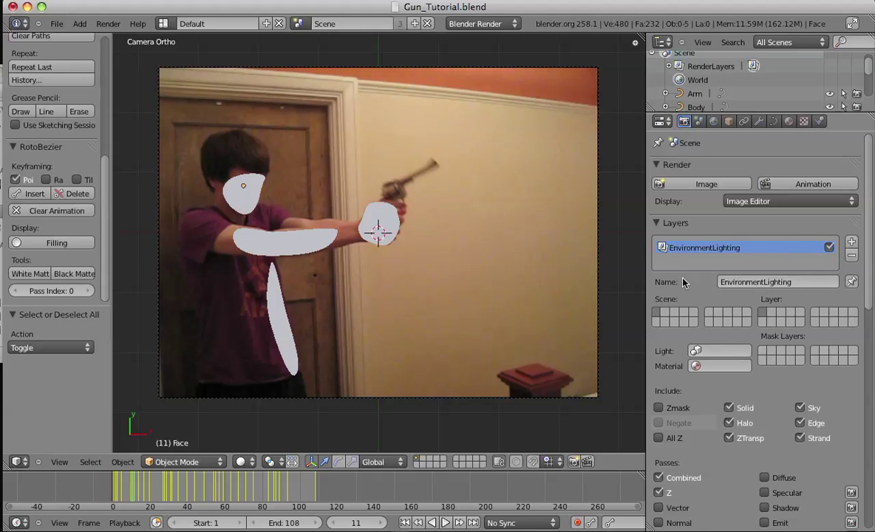
# Return to the Compositing layout and choose EnvironmentLighting as the Render Layers node's layer.
pyautogui.hotkey('ctrl', 'Left')
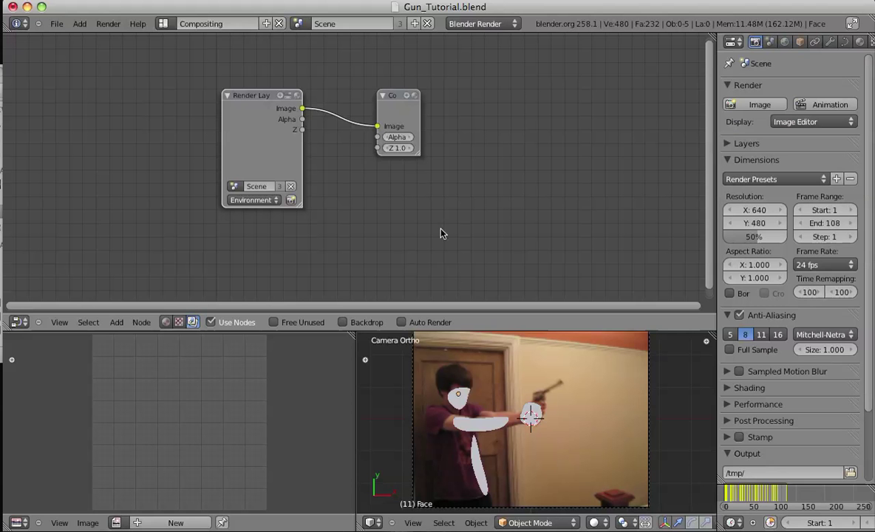
pyautogui.click(259, 203)
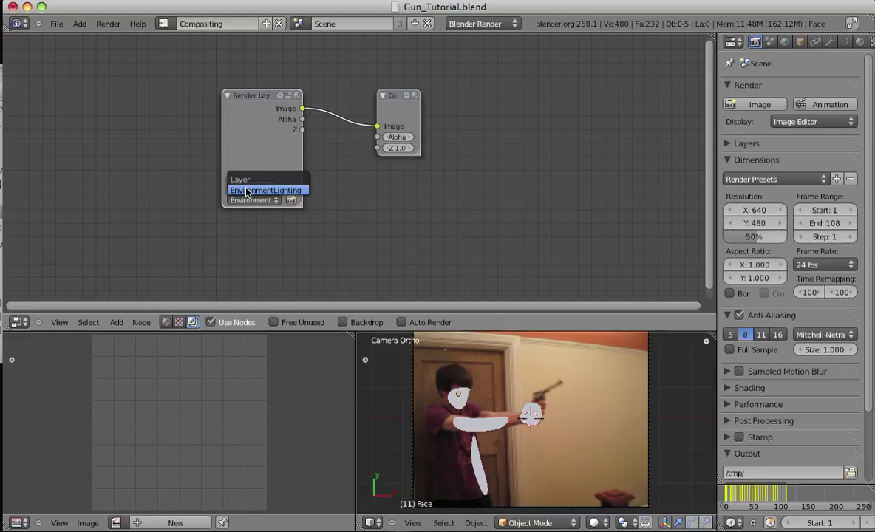
pyautogui.click(255, 190)
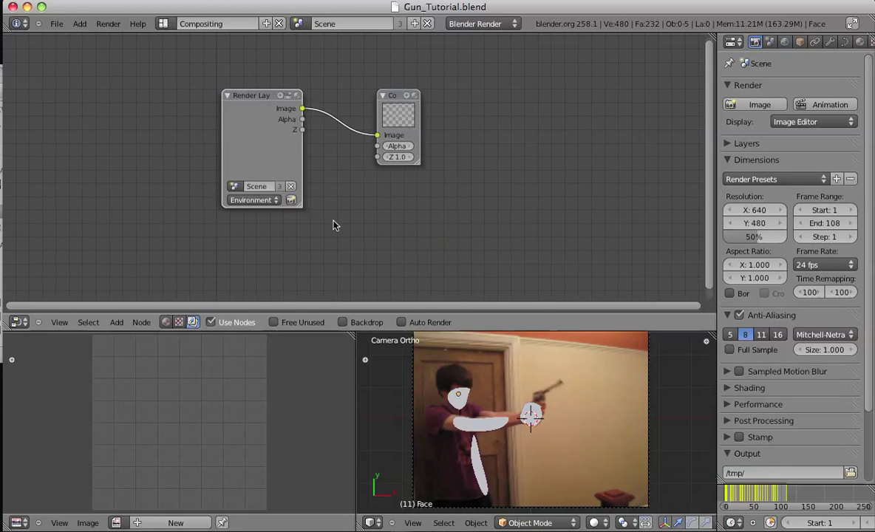
# Render the image at frame 11 and centre the whole result in the image editor.
pyautogui.click(108, 24)
pyautogui.click(110, 33)
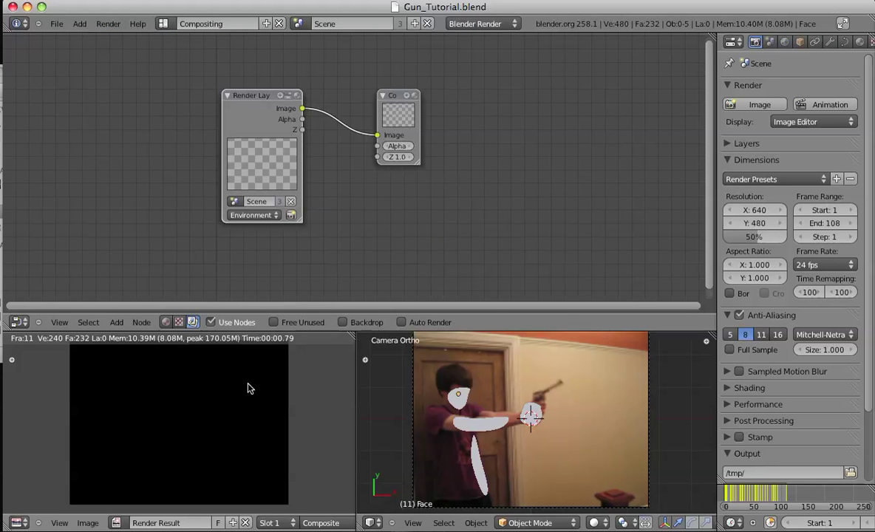
pyautogui.scroll(1, 250, 384)
pyautogui.moveTo(251, 385); pyautogui.dragTo(253, 416, button='middle')
pyautogui.scroll(-2, 252, 416)
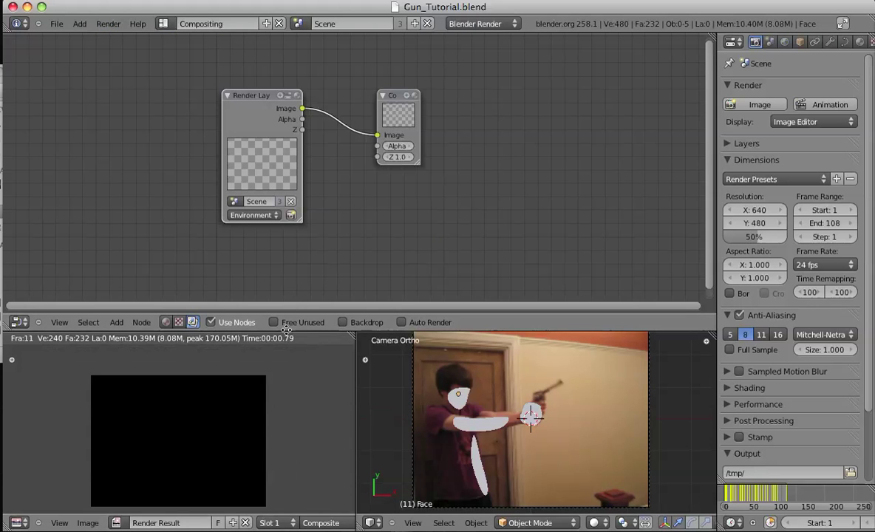
pyautogui.moveTo(250, 376); pyautogui.dragTo(254, 365, button='middle')
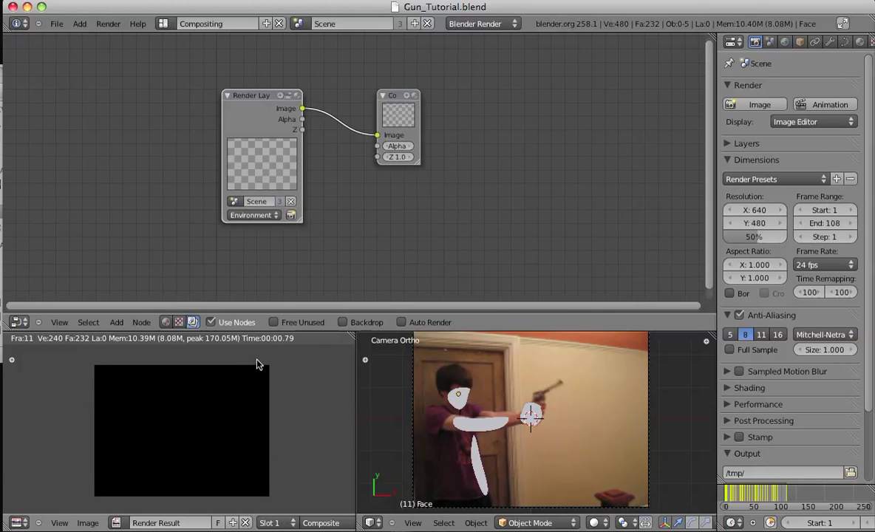
# Select the Face mask, step back to frame 3 and render the image.
pyautogui.rightClick(457, 401)
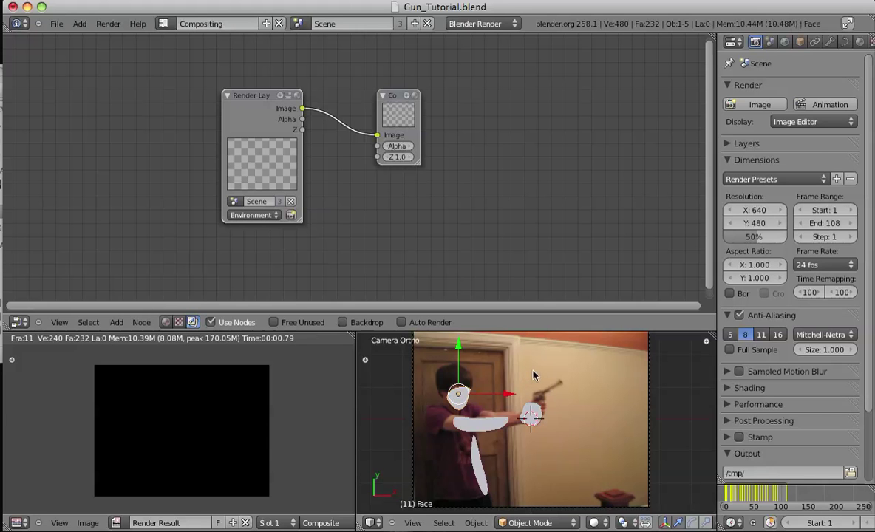
pyautogui.press('Left')
pyautogui.press('Left')
pyautogui.press('Left')
pyautogui.press('Left')
pyautogui.press('Left')
pyautogui.press('Left')
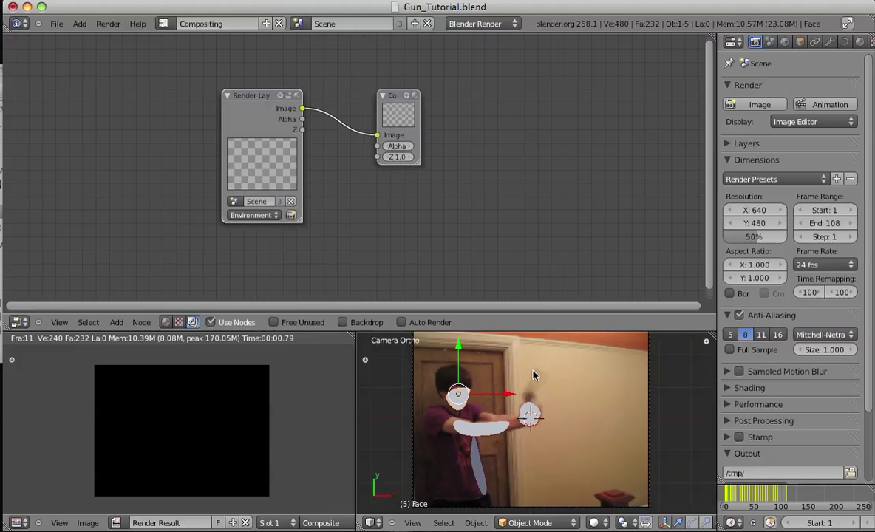
pyautogui.press('Left')
pyautogui.press('Left')
pyautogui.click(108, 24)
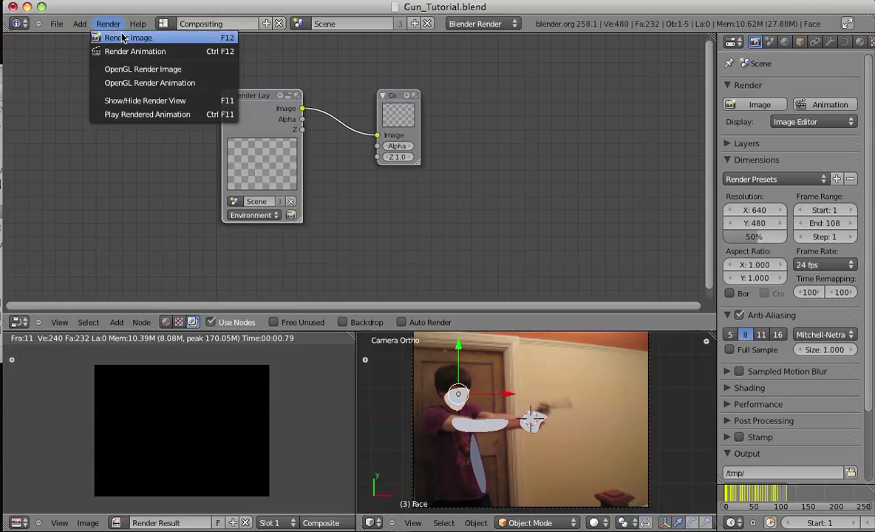
pyautogui.click(118, 35)
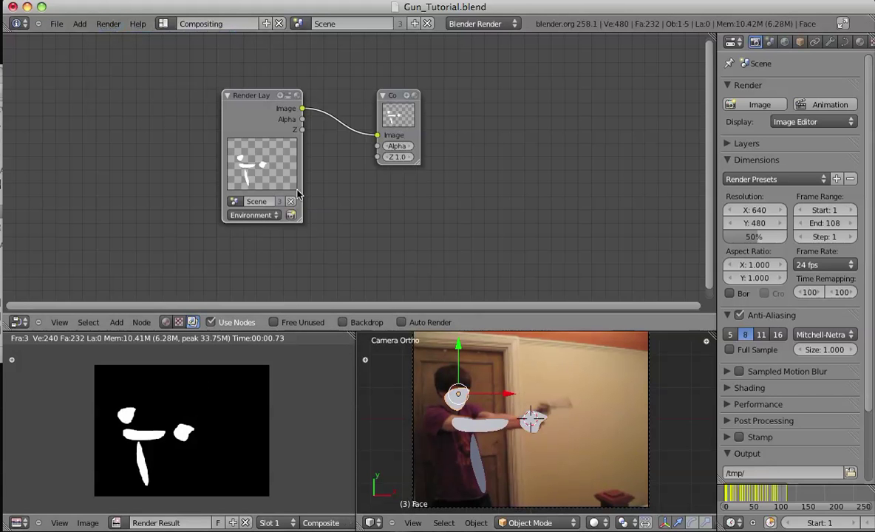
# Move the Render Layers node well away from the Composite node to make room between them.
pyautogui.moveTo(263, 137); pyautogui.dragTo(92, 94)
pyautogui.scroll(-2, 225, 213)
pyautogui.moveTo(225, 213); pyautogui.dragTo(422, 185, button='middle')
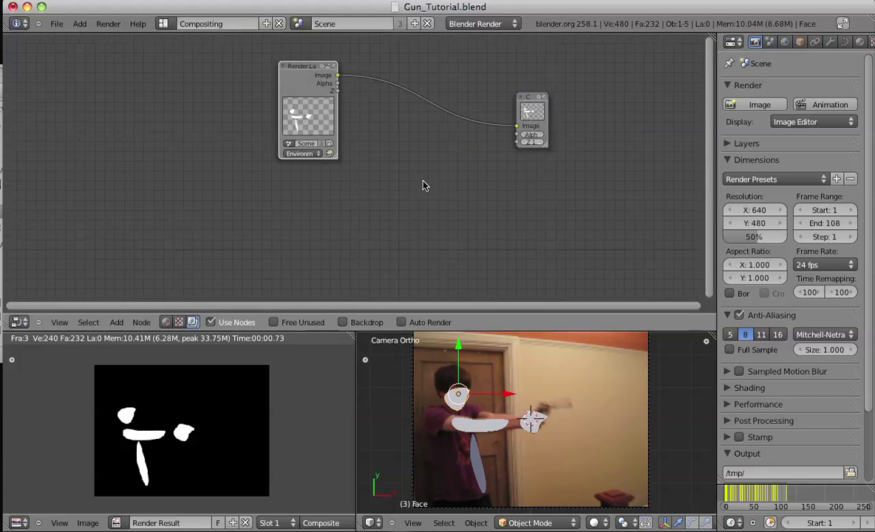
pyautogui.moveTo(298, 90); pyautogui.dragTo(283, 104, button='middle')
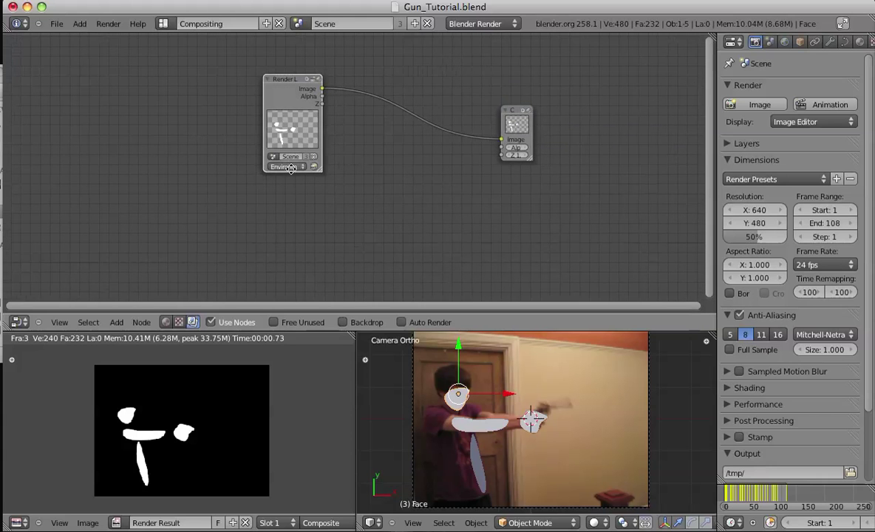
pyautogui.moveTo(291, 169); pyautogui.dragTo(190, 161, button='middle')
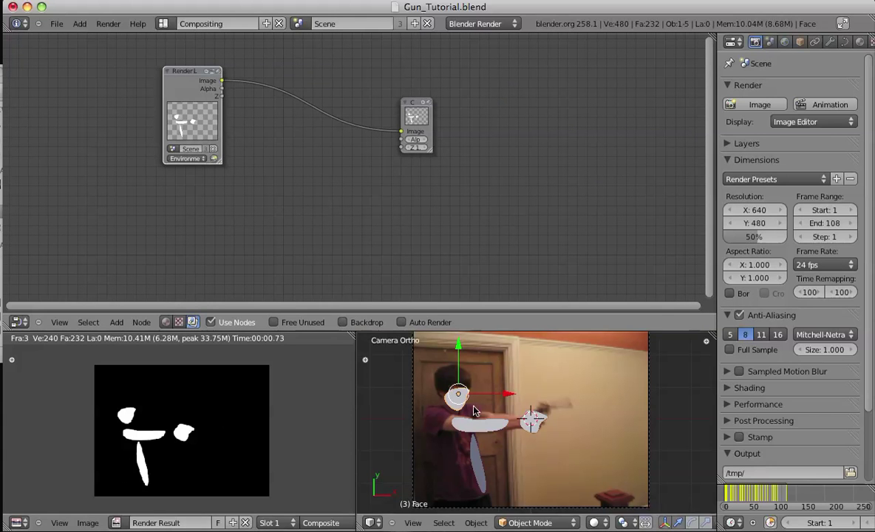
# Show the masks as wireframes over the footage and examine the rendered white mask shapes up close.
pyautogui.scroll(1, 475, 412)
pyautogui.press('z')
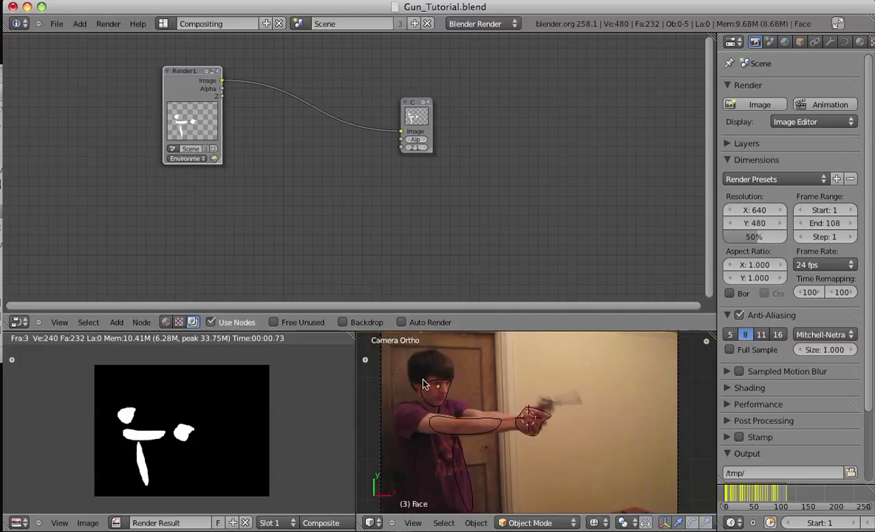
pyautogui.scroll(6, 187, 443)
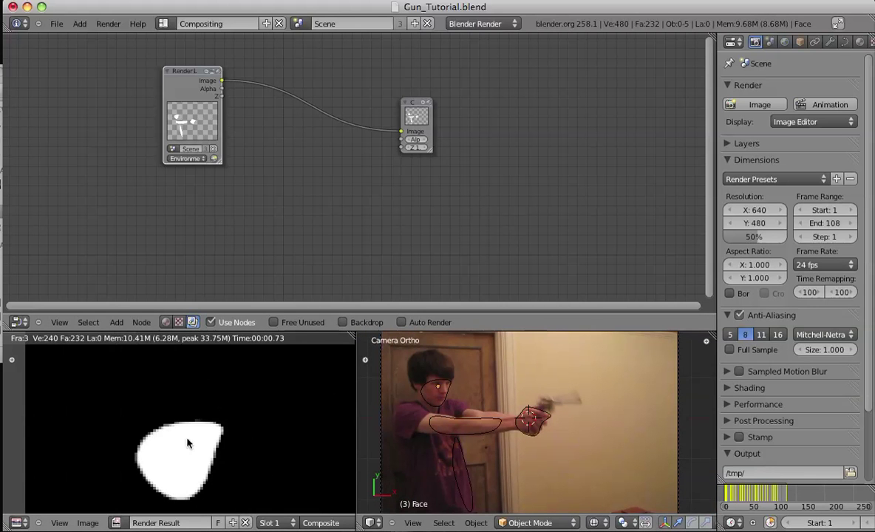
pyautogui.moveTo(195, 426); pyautogui.dragTo(172, 353, button='middle')
pyautogui.scroll(-4, 226, 417)
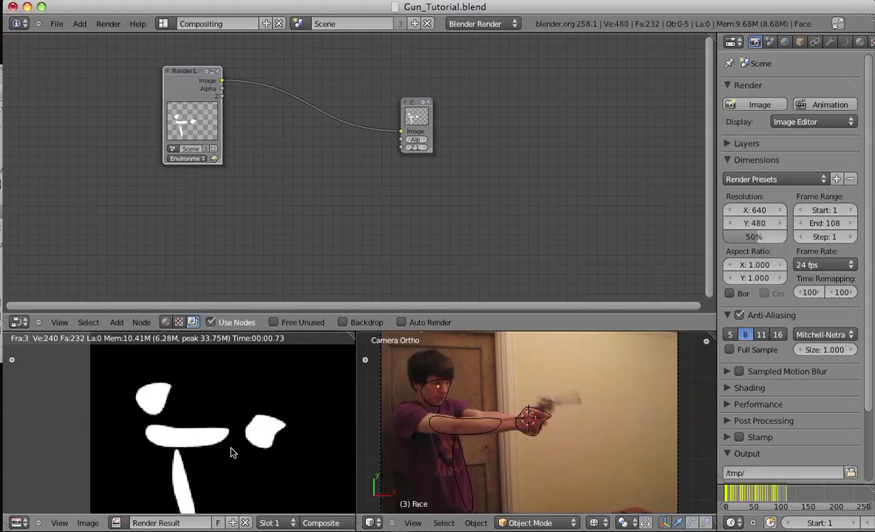
pyautogui.scroll(-1, 265, 434)
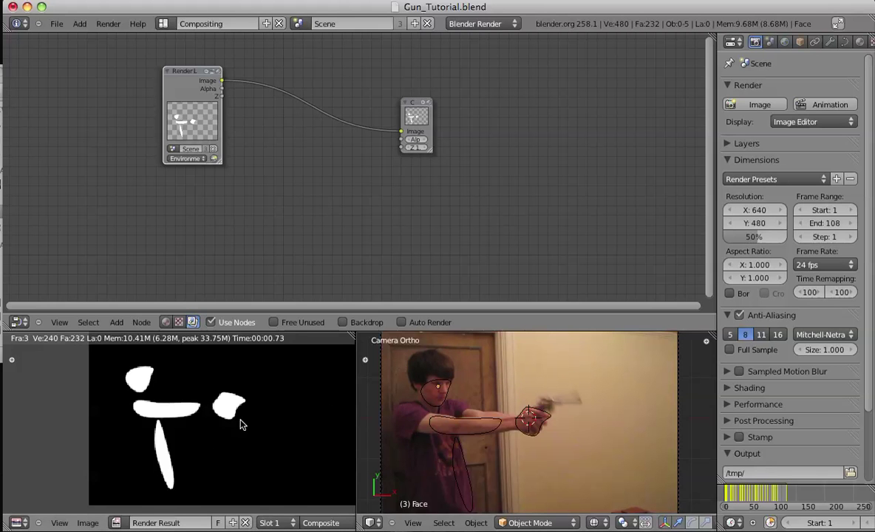
pyautogui.moveTo(237, 424); pyautogui.dragTo(239, 418, button='middle')
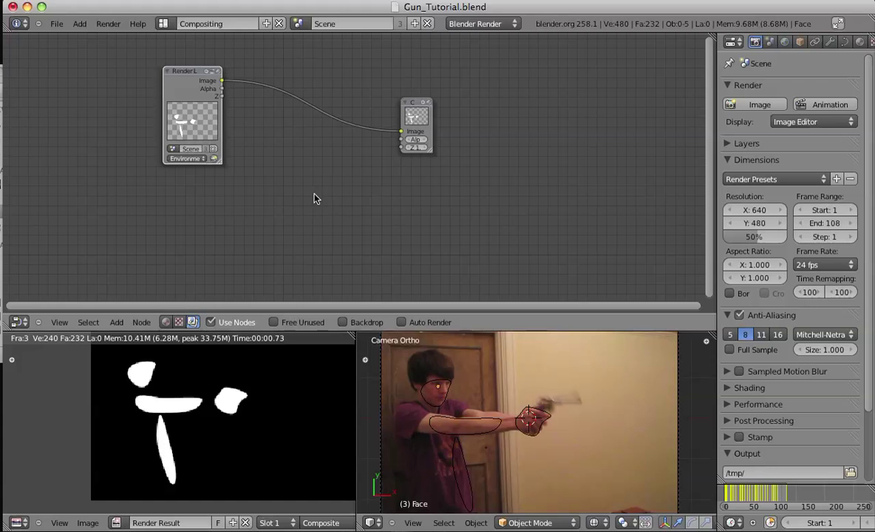
# Shift the Render Layers node slightly outward, then add an Image input node below it and widen that node.
pyautogui.press('a')
pyautogui.press('a')
pyautogui.moveTo(188, 94); pyautogui.dragTo(169, 101)
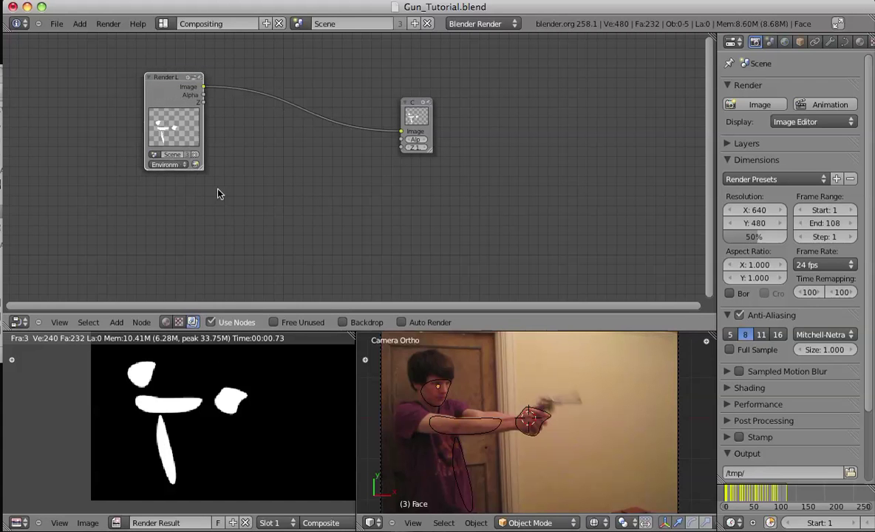
pyautogui.hotkey('shift', 'a')
pyautogui.moveTo(194, 198)
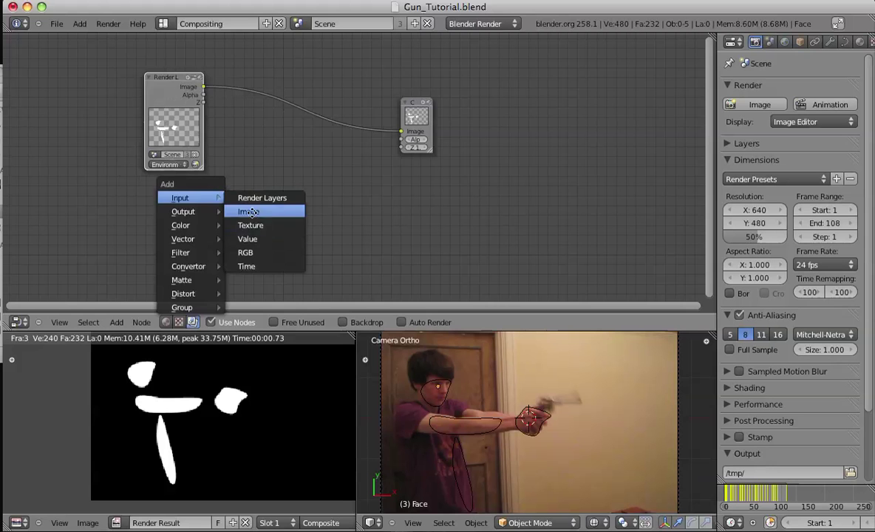
pyautogui.click(249, 213)
pyautogui.click(176, 166)
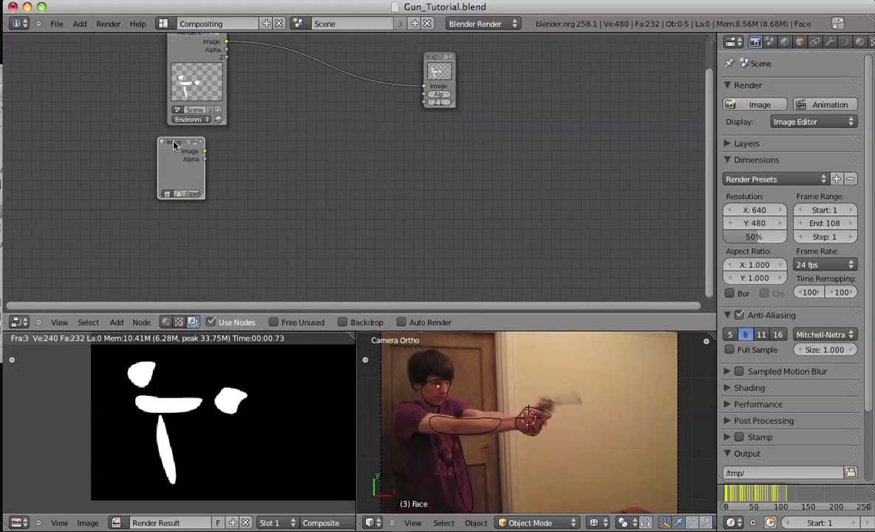
pyautogui.moveTo(204, 200); pyautogui.dragTo(246, 219)
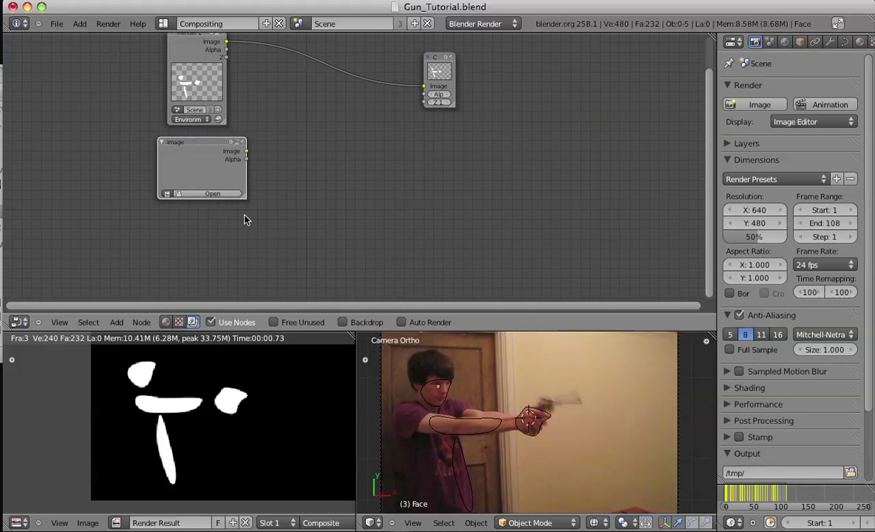
# Load GunShootingFootage.mov into the new Image node.
pyautogui.click(167, 194)
pyautogui.click(196, 204)
pyautogui.scroll(1, 210, 247)
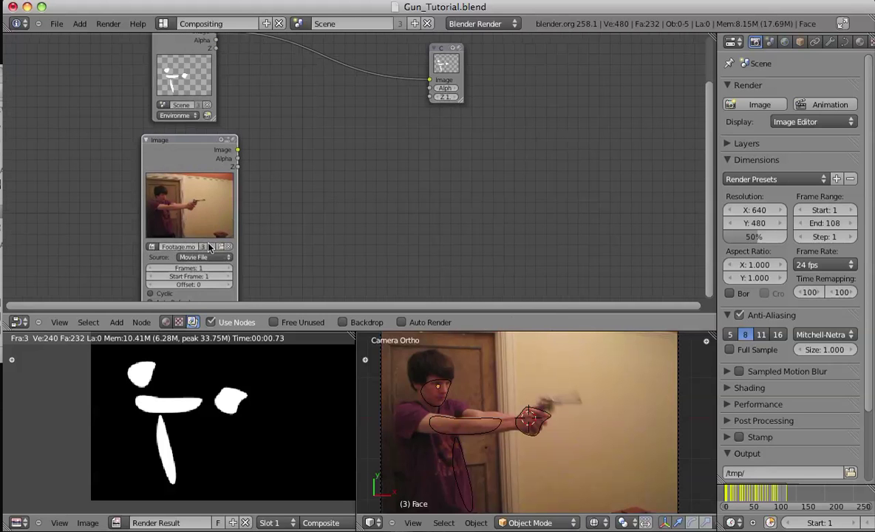
pyautogui.scroll(3, 267, 235)
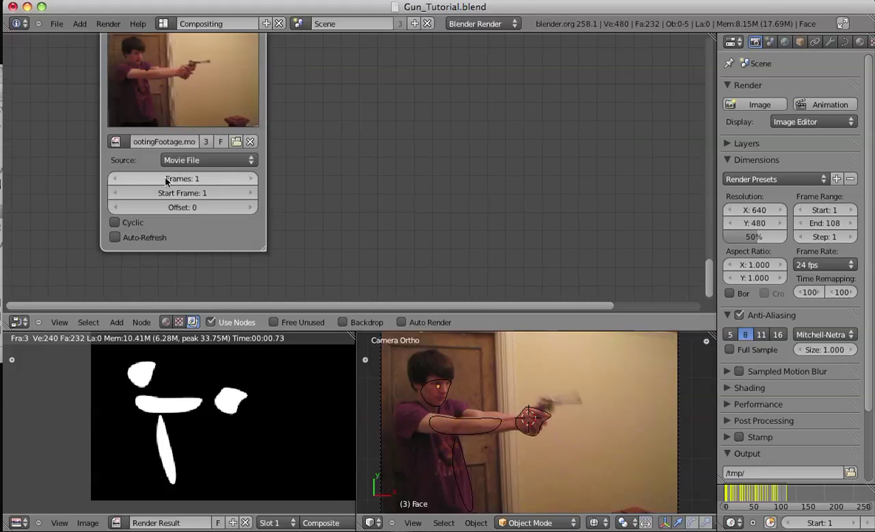
# Set the footage Image node to 108 frames and enable Auto-Refresh.
pyautogui.click(181, 180)
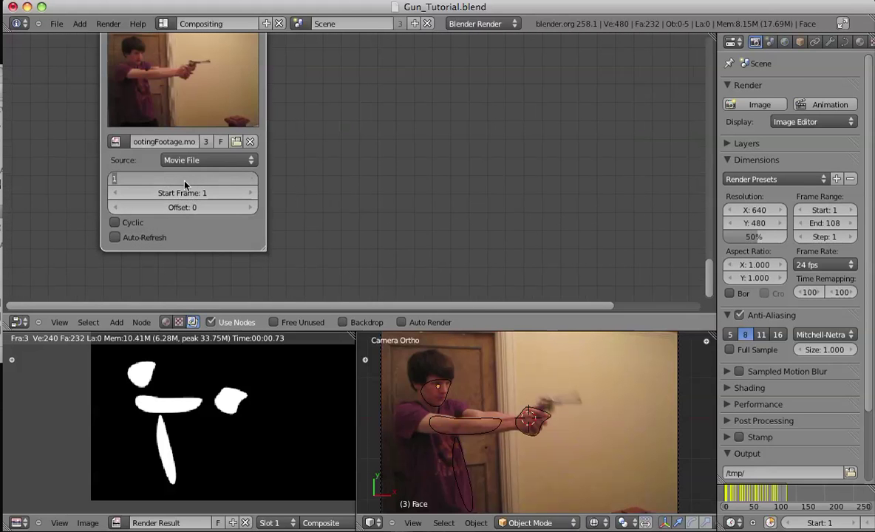
pyautogui.write('108')
pyautogui.press('Return')
pyautogui.click(114, 238)
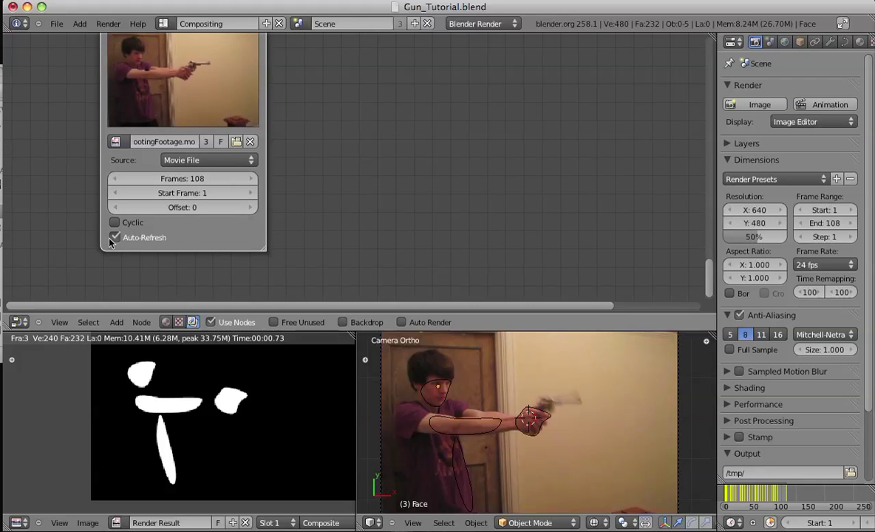
# Duplicate the footage Image node and place the copy directly below the original.
pyautogui.scroll(-5, 347, 127)
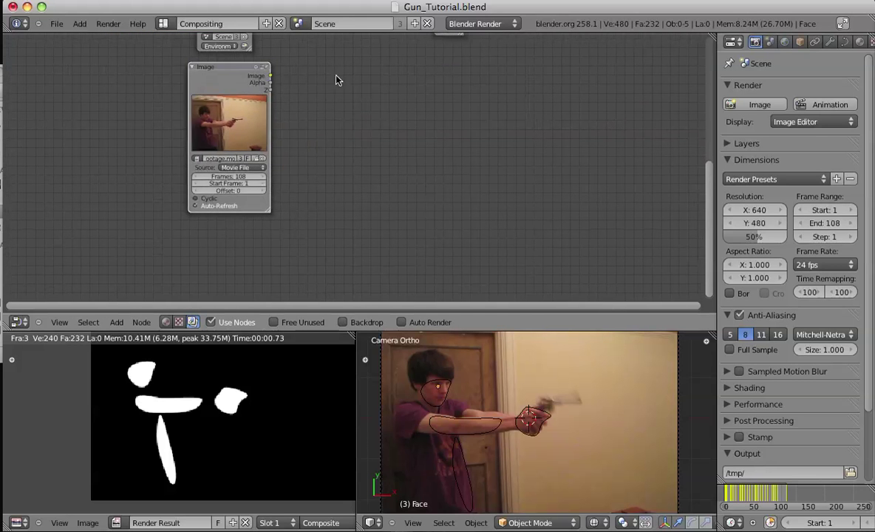
pyautogui.hotkey('shift', 'd')
pyautogui.click(332, 238)
pyautogui.moveTo(370, 214); pyautogui.dragTo(302, 161, button='middle')
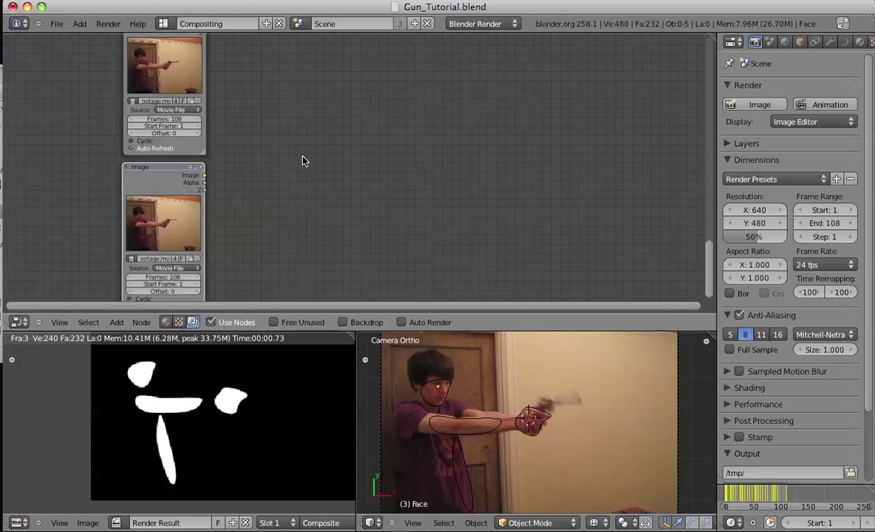
# Add a Scale distort node next to the Image nodes and set its space to Render Size.
pyautogui.scroll(-2, 322, 196)
pyautogui.moveTo(324, 197); pyautogui.dragTo(345, 266, button='middle')
pyautogui.scroll(-1, 342, 215)
pyautogui.moveTo(341, 211); pyautogui.dragTo(329, 154, button='middle')
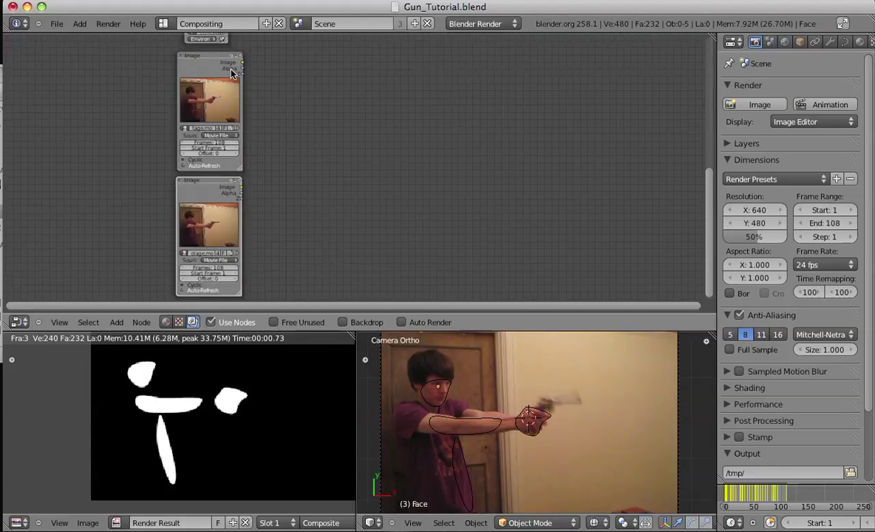
pyautogui.moveTo(242, 85); pyautogui.dragTo(276, 113, button='middle')
pyautogui.scroll(5, 288, 130)
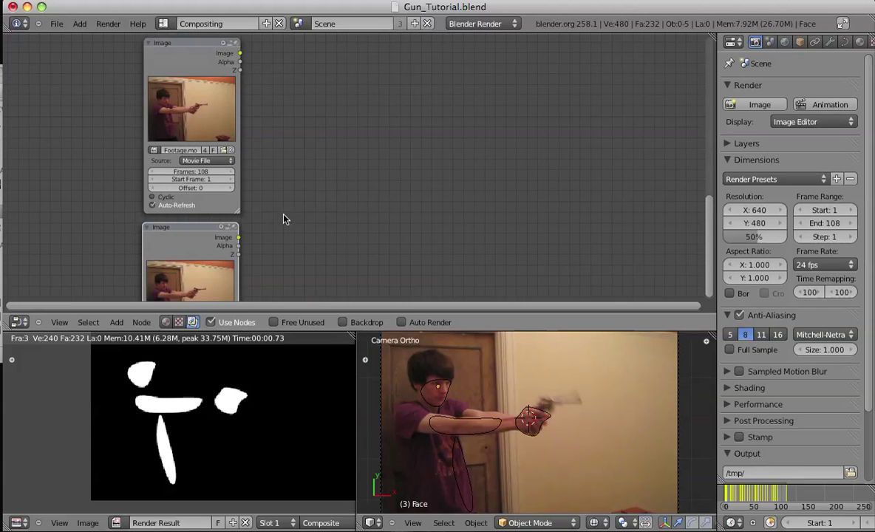
pyautogui.scroll(-3, 284, 215)
pyautogui.moveTo(309, 191); pyautogui.dragTo(281, 147, button='middle')
pyautogui.hotkey('shift', 'a')
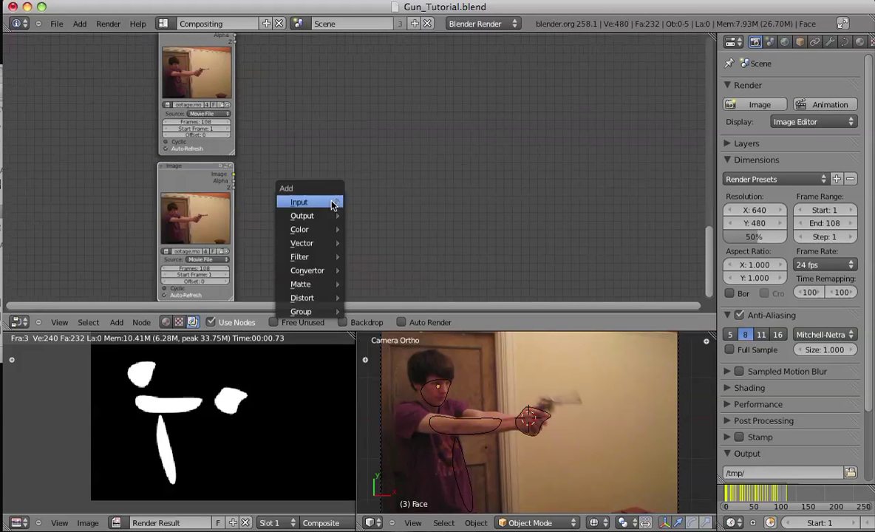
pyautogui.moveTo(340, 303)
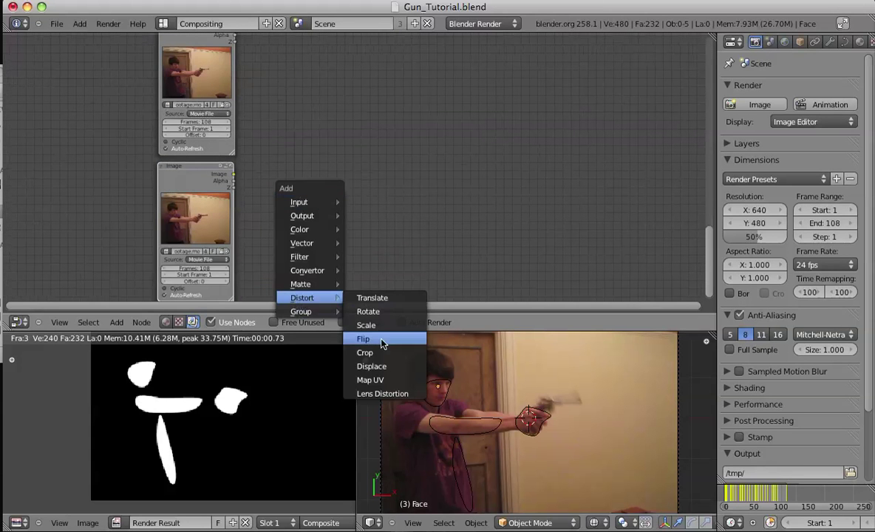
pyautogui.click(366, 325)
pyautogui.click(351, 225)
pyautogui.click(350, 225)
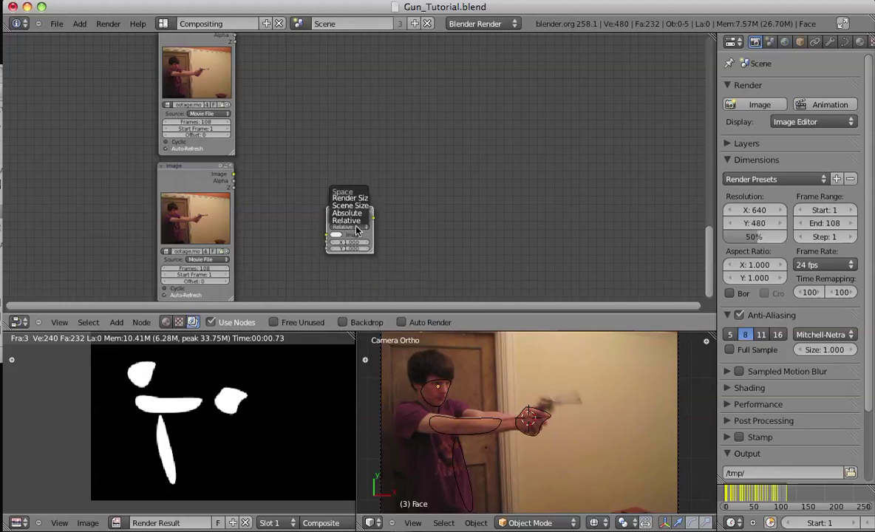
pyautogui.click(348, 193)
# Place the Scale node beside the upper Image node and connect that node's image output to it.
pyautogui.moveTo(358, 212); pyautogui.dragTo(312, 89)
pyautogui.click(313, 89)
pyautogui.moveTo(313, 89); pyautogui.dragTo(332, 126, button='middle')
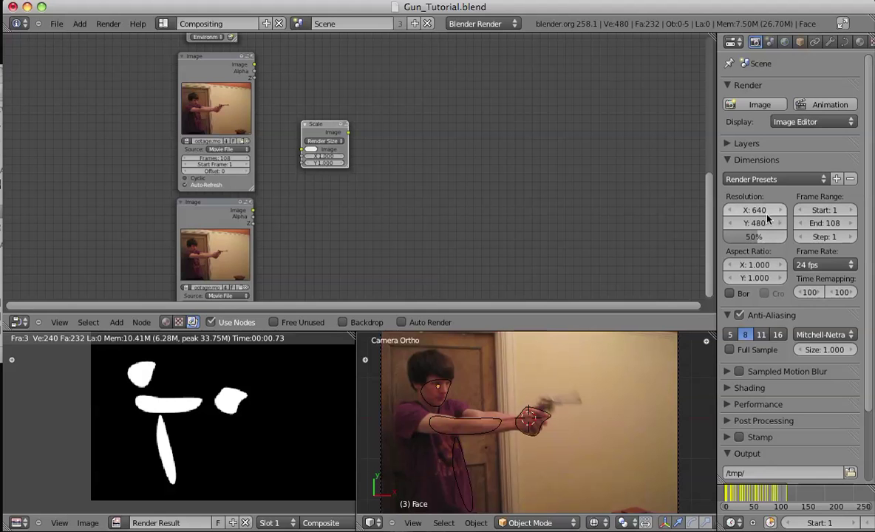
pyautogui.moveTo(326, 133); pyautogui.dragTo(254, 65)
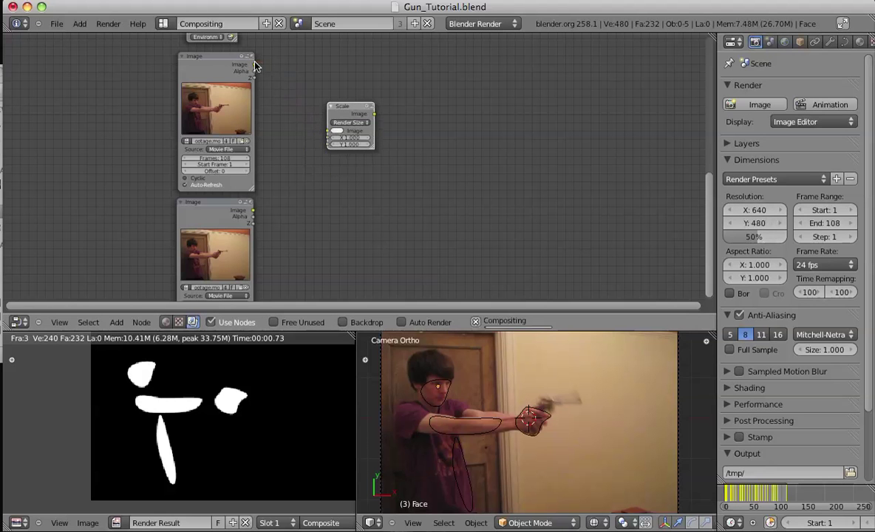
# Duplicate the Scale node and feed the copy from the lower Image node instead of the upper one.
pyautogui.hotkey('shift', 'd')
pyautogui.click(383, 226)
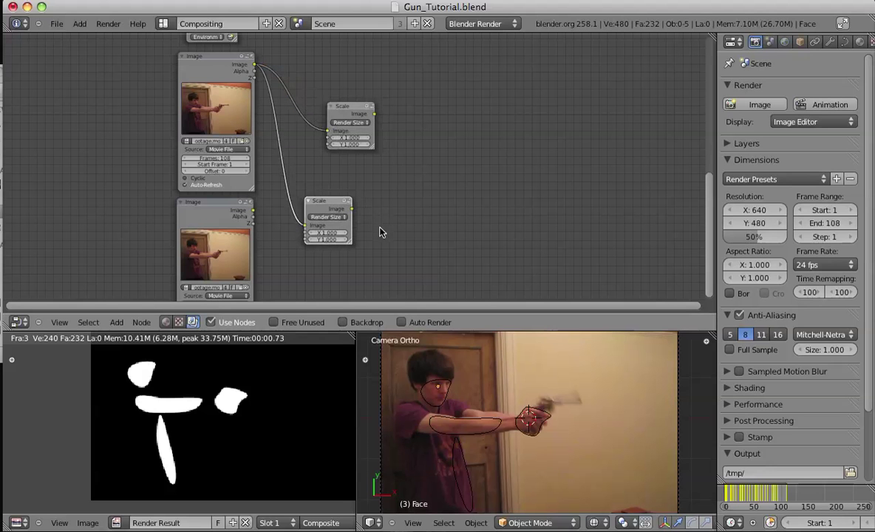
pyautogui.moveTo(303, 226); pyautogui.dragTo(335, 212)
# Collapse both Scale nodes and shift the upper one slightly down towards the lower one.
pyautogui.click(308, 201)
pyautogui.click(331, 106)
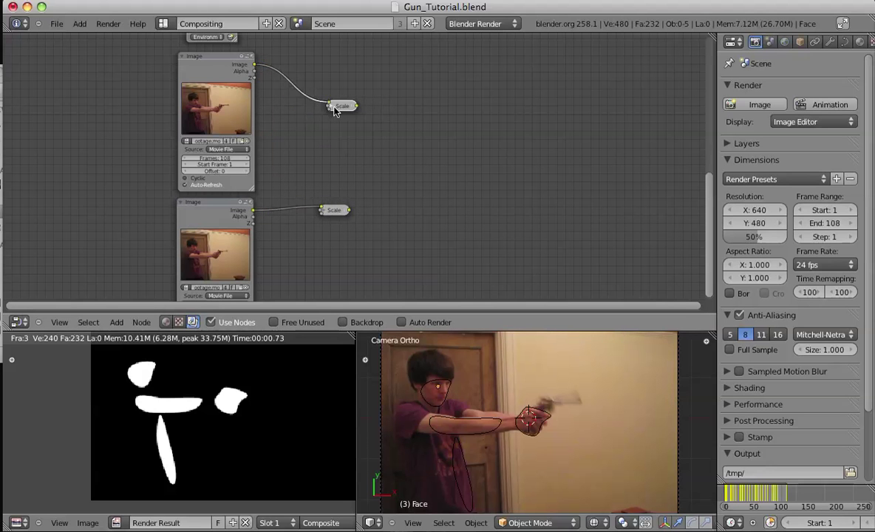
pyautogui.moveTo(334, 107); pyautogui.dragTo(322, 123)
# Move the Composite node farther out and down to make room for more nodes after the Scale nodes.
pyautogui.scroll(-3, 367, 166)
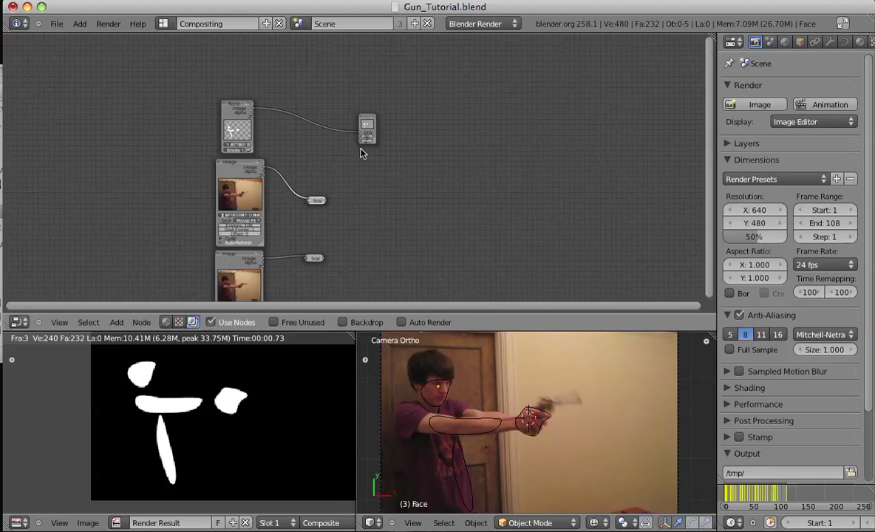
pyautogui.moveTo(361, 149); pyautogui.dragTo(415, 134, button='middle')
pyautogui.scroll(4, 420, 140)
pyautogui.moveTo(422, 192); pyautogui.dragTo(358, 164, button='middle')
pyautogui.scroll(-3, 344, 154)
pyautogui.moveTo(359, 115); pyautogui.dragTo(371, 205, button='middle')
pyautogui.scroll(6, 371, 205)
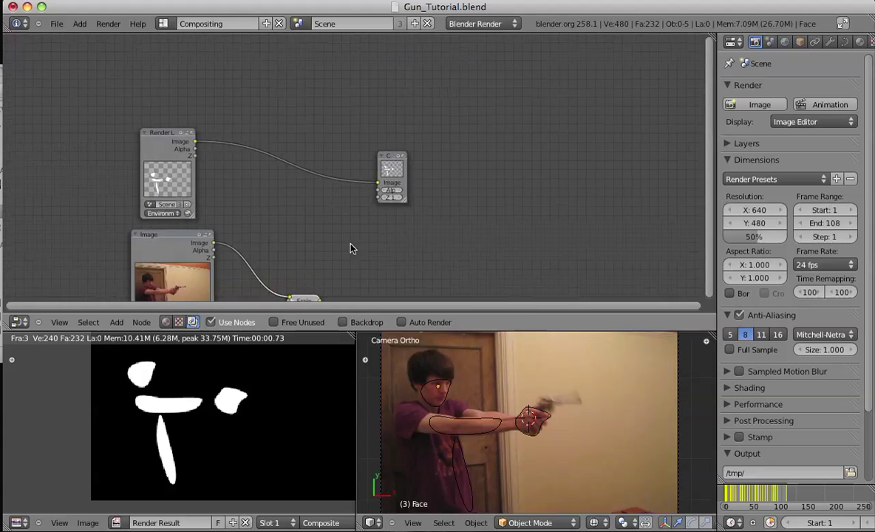
pyautogui.moveTo(351, 244); pyautogui.dragTo(344, 174, button='middle')
pyautogui.moveTo(397, 109); pyautogui.dragTo(508, 227)
pyautogui.moveTo(346, 216); pyautogui.dragTo(351, 174, button='middle')
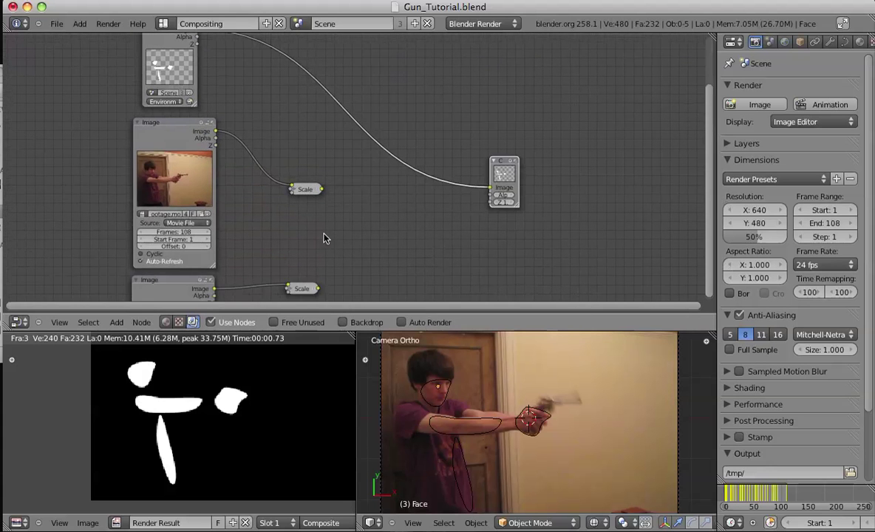
# Move the lower Scale node up so that it sits just beneath the upper Scale node.
pyautogui.moveTo(323, 238); pyautogui.dragTo(303, 148, button='middle')
pyautogui.moveTo(287, 194); pyautogui.dragTo(295, 123)
pyautogui.moveTo(356, 120); pyautogui.dragTo(348, 161, button='middle')
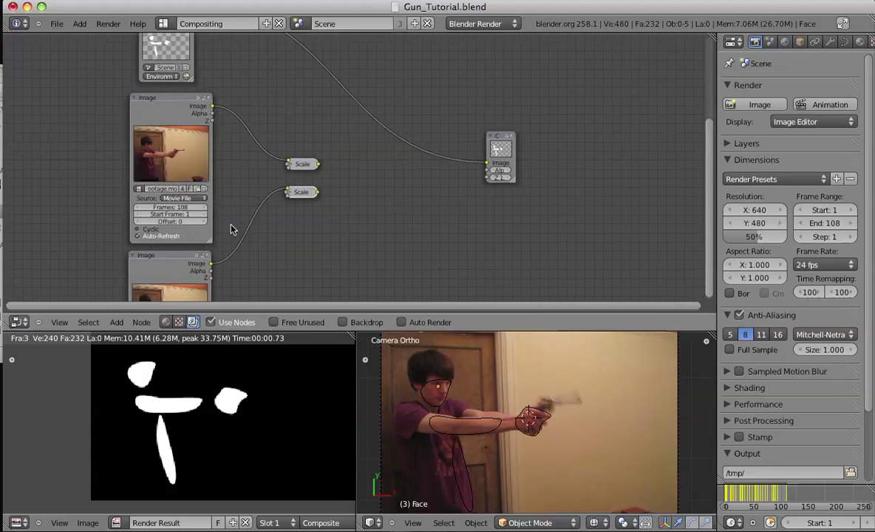
# Add a Mix color node in Add mode and place it between the Scale nodes and the Composite node.
pyautogui.moveTo(230, 187); pyautogui.dragTo(166, 163, button='middle')
pyautogui.scroll(-1, 157, 197)
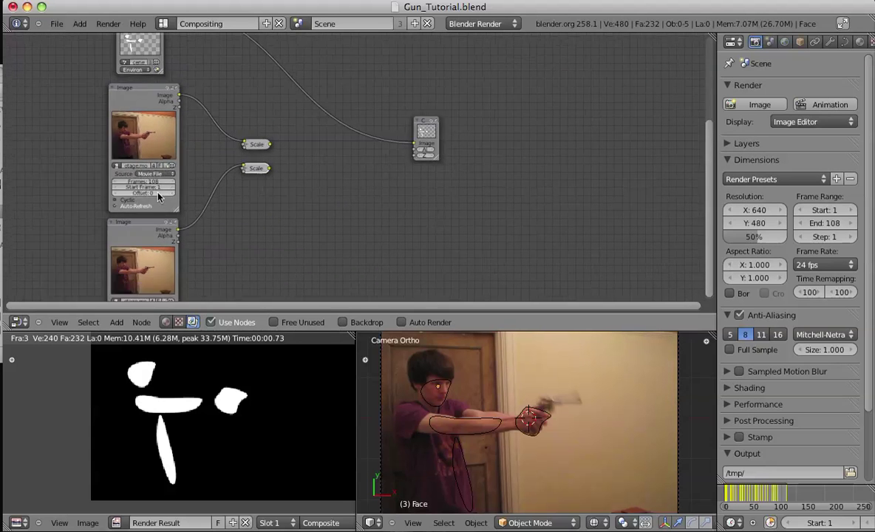
pyautogui.scroll(-1, 308, 194)
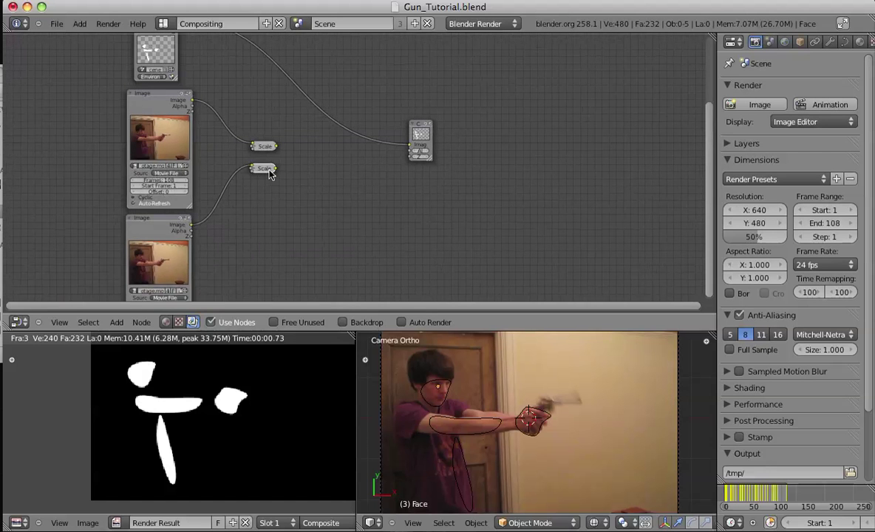
pyautogui.moveTo(259, 220); pyautogui.dragTo(303, 203, button='middle')
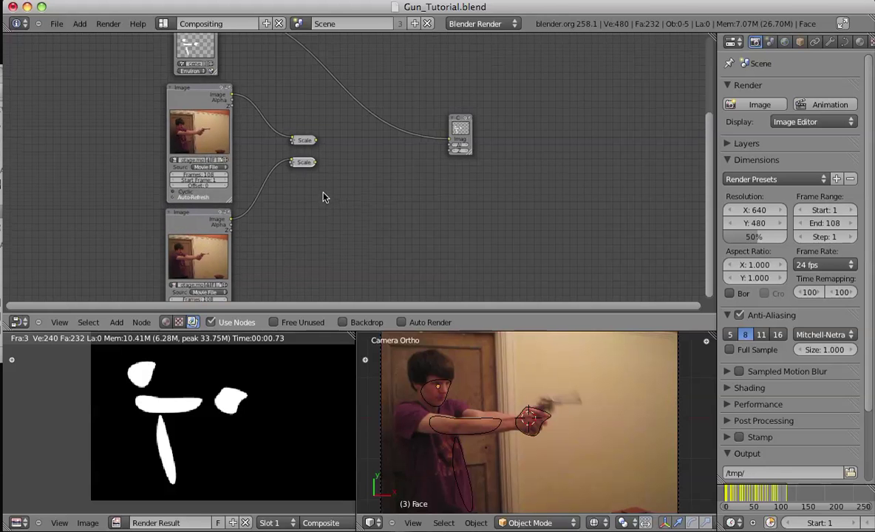
pyautogui.scroll(2, 324, 196)
pyautogui.hotkey('shift', 'a')
pyautogui.moveTo(333, 119)
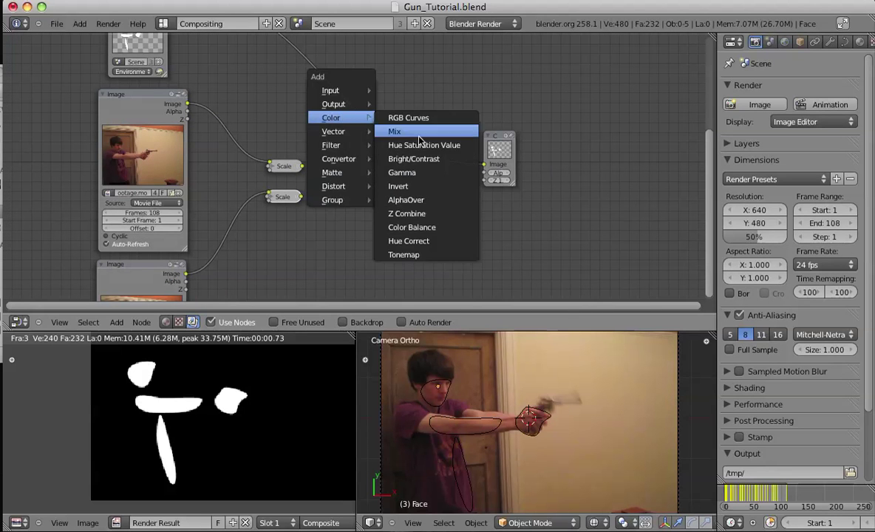
pyautogui.click(394, 131)
pyautogui.click(441, 159)
pyautogui.click(436, 176)
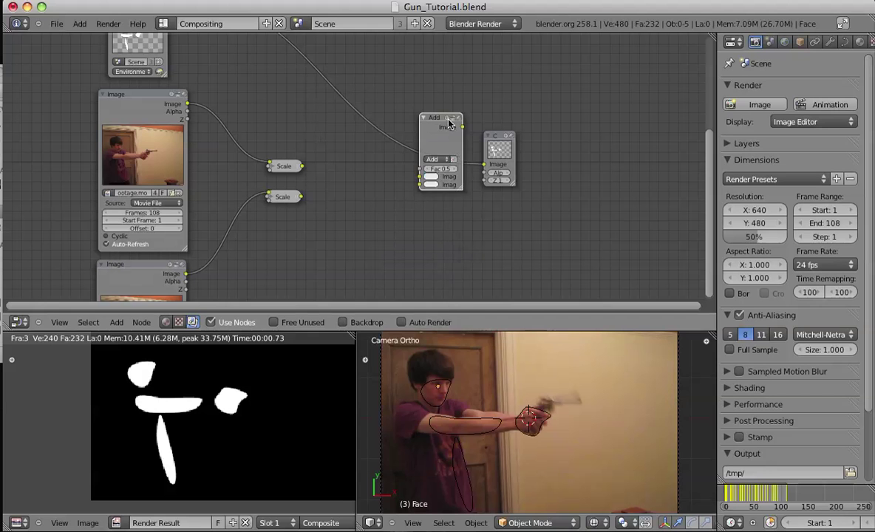
pyautogui.moveTo(449, 119); pyautogui.dragTo(394, 172)
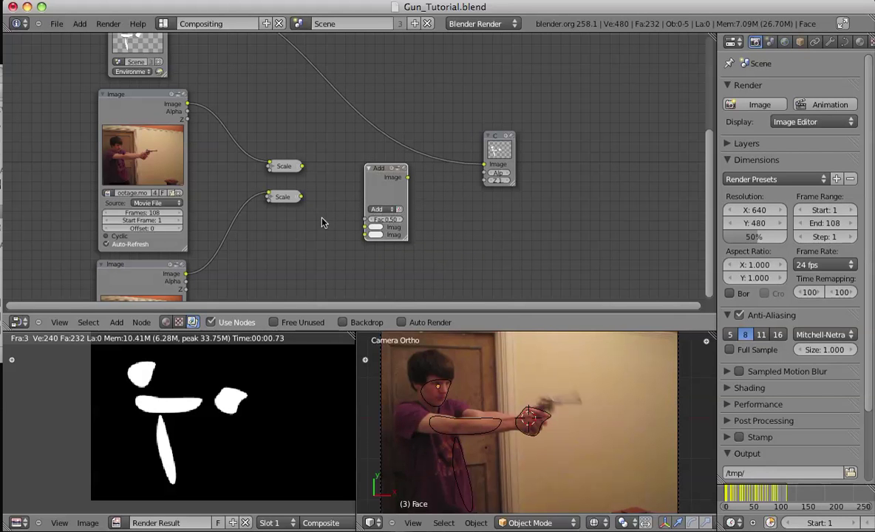
# Add a Value input node below the Scale nodes and connect it to the Add node's Fac input.
pyautogui.hotkey('shift', 'a')
pyautogui.moveTo(311, 207)
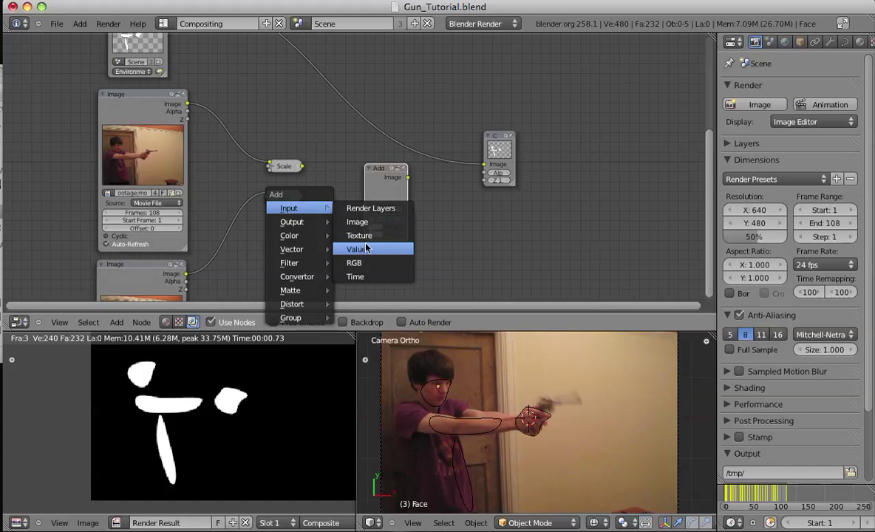
pyautogui.click(366, 249)
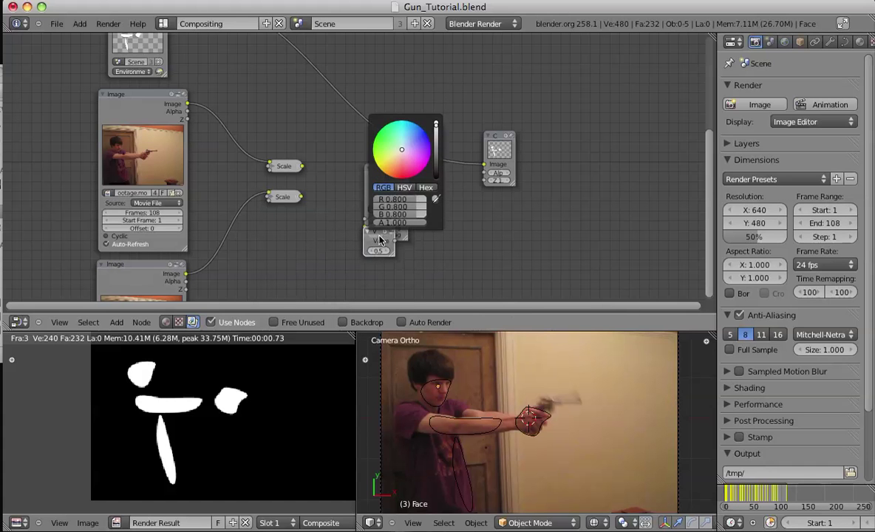
pyautogui.moveTo(390, 238); pyautogui.dragTo(387, 214)
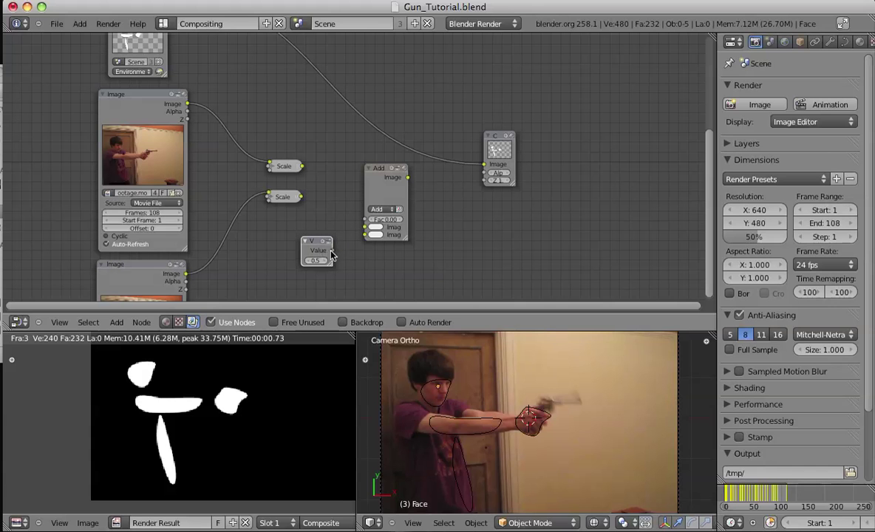
pyautogui.moveTo(333, 250); pyautogui.dragTo(372, 180)
# Add a Viewer output node, turn on the node editor's backdrop and connect the Add node's output to the Viewer.
pyautogui.hotkey('shift', 'a')
pyautogui.moveTo(443, 212)
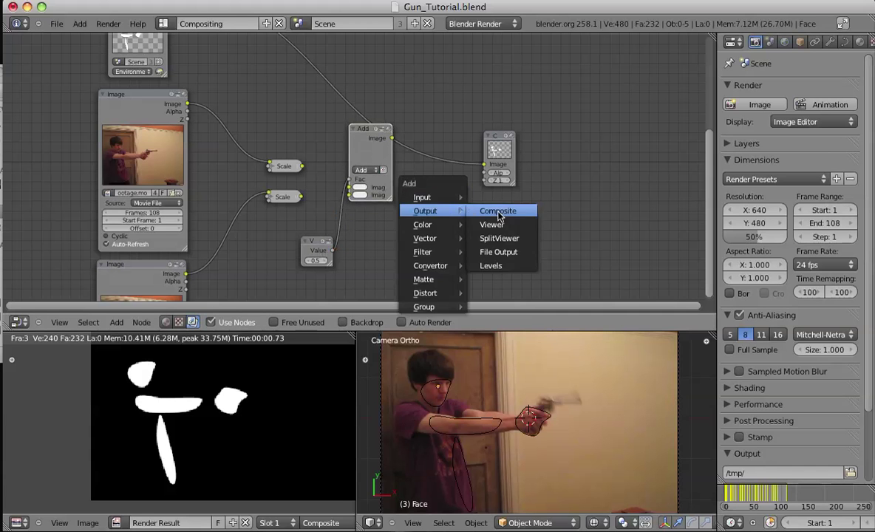
pyautogui.click(491, 224)
pyautogui.moveTo(465, 198); pyautogui.dragTo(419, 164, button='middle')
pyautogui.click(343, 322)
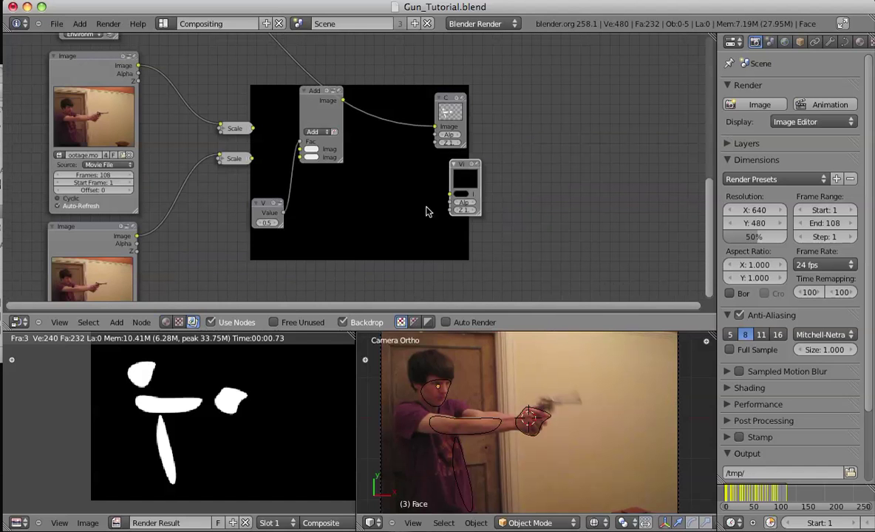
pyautogui.moveTo(448, 201); pyautogui.dragTo(404, 196)
pyautogui.moveTo(314, 113); pyautogui.dragTo(405, 188)
# Connect the two Scale nodes' outputs to the Add node's two image inputs.
pyautogui.moveTo(379, 239); pyautogui.dragTo(473, 288, button='middle')
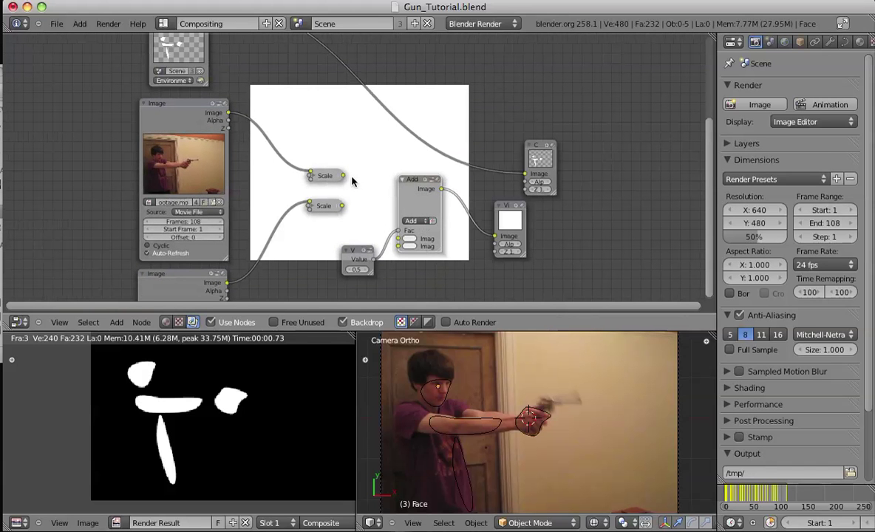
pyautogui.moveTo(383, 220); pyautogui.dragTo(398, 239)
pyautogui.moveTo(342, 206); pyautogui.dragTo(398, 256)
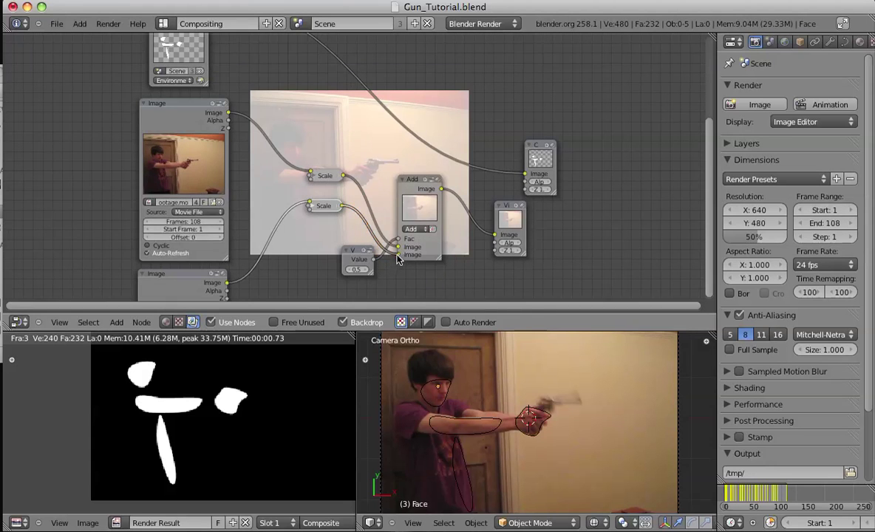
# Enlarge the backdrop and move it clear of the nodes, and raise the Value node to about 12.9.
pyautogui.moveTo(469, 237); pyautogui.dragTo(289, 109, button='middle')
pyautogui.keyDown('alt'); pyautogui.moveTo(358, 155); pyautogui.dragTo(500, 162, button='middle'); pyautogui.keyUp('alt')
pyautogui.scroll(1, 463, 221)
pyautogui.hotkey('alt', 'v')
pyautogui.hotkey('alt', 'v')
pyautogui.moveTo(342, 164); pyautogui.dragTo(433, 210, button='middle')
pyautogui.moveTo(255, 185)
pyautogui.mouseDown()
pyautogui.moveTo(268, 187)
pyautogui.moveTo(261, 184)
pyautogui.mouseUp()
pyautogui.moveTo(516, 143); pyautogui.dragTo(386, 91, button='middle')
pyautogui.moveTo(462, 131)
pyautogui.keyDown('alt'); pyautogui.mouseDown(button='middle')
pyautogui.moveTo(499, 180)
pyautogui.moveTo(466, 121)
pyautogui.moveTo(471, 131)
pyautogui.mouseUp(button='middle'); pyautogui.keyUp('alt')
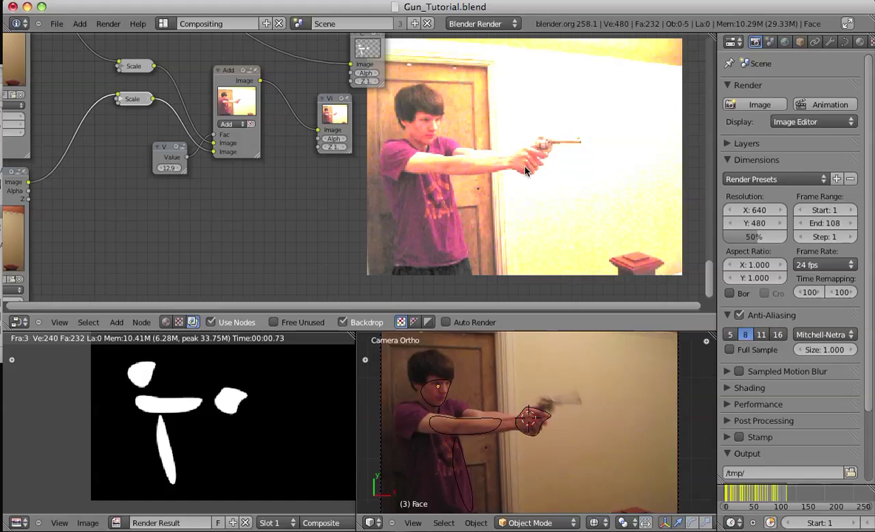
pyautogui.moveTo(277, 86); pyautogui.dragTo(379, 136, button='middle')
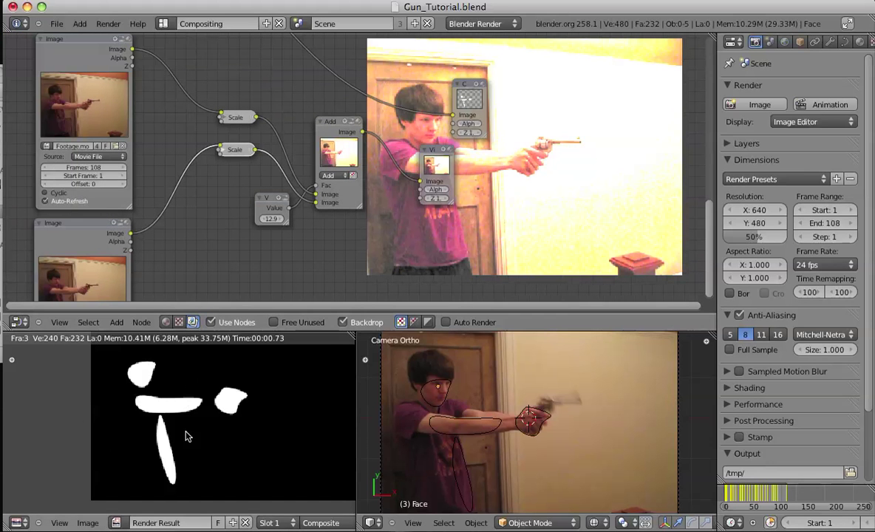
pyautogui.moveTo(187, 436); pyautogui.dragTo(157, 423, button='middle')
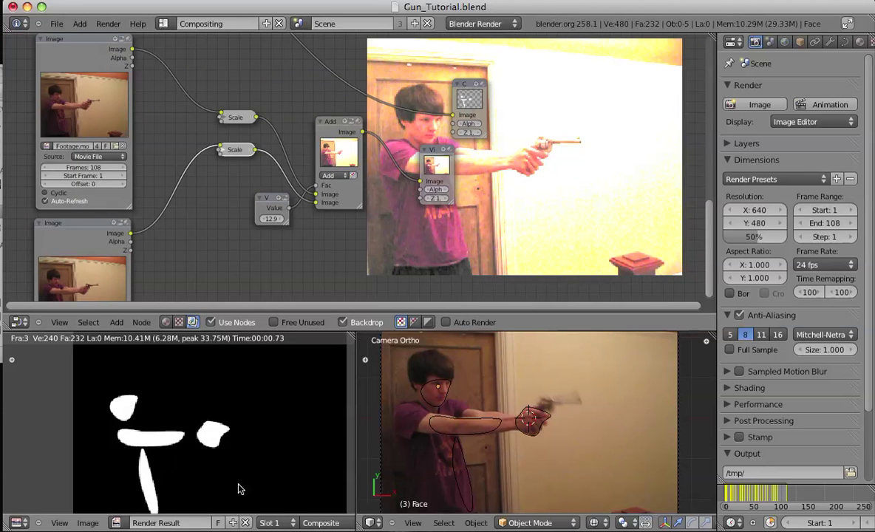
pyautogui.moveTo(255, 476); pyautogui.dragTo(253, 470, button='middle')
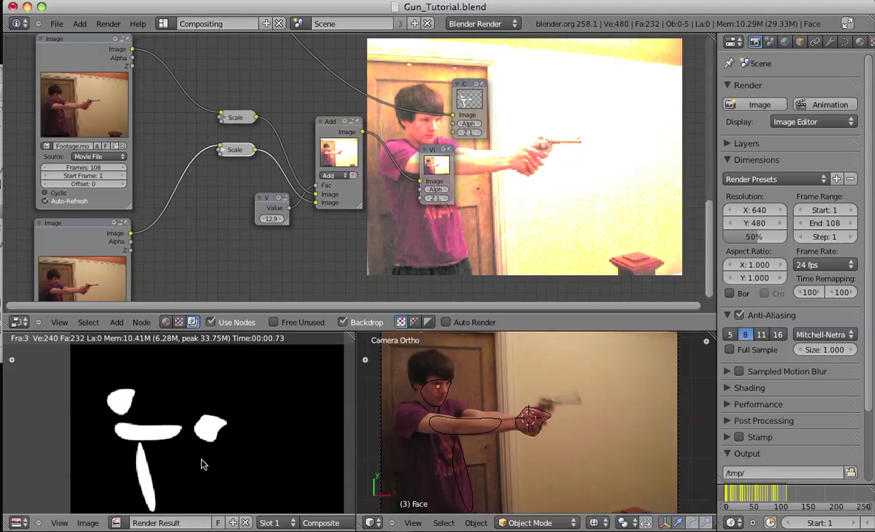
pyautogui.moveTo(416, 171); pyautogui.dragTo(376, 196, button='middle')
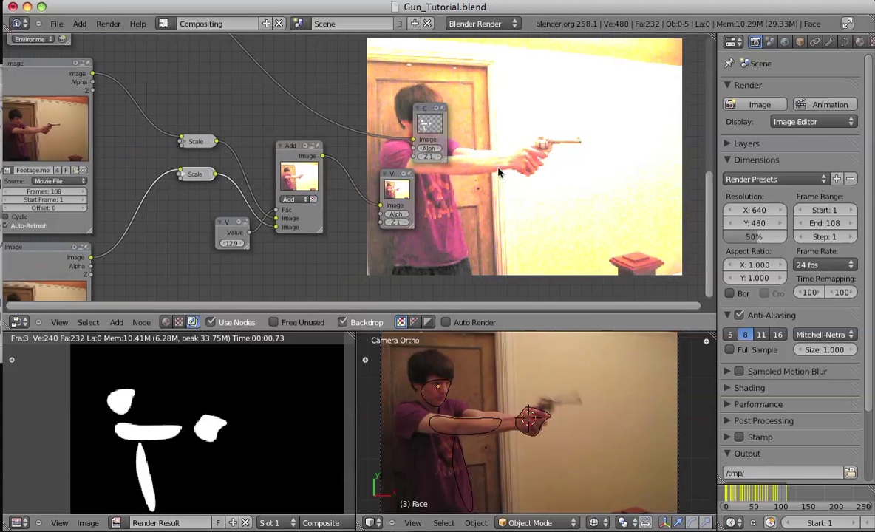
# Move the Composite and Viewer nodes further away from the Add node to make room for another node.
pyautogui.moveTo(499, 172); pyautogui.dragTo(476, 201, button='middle')
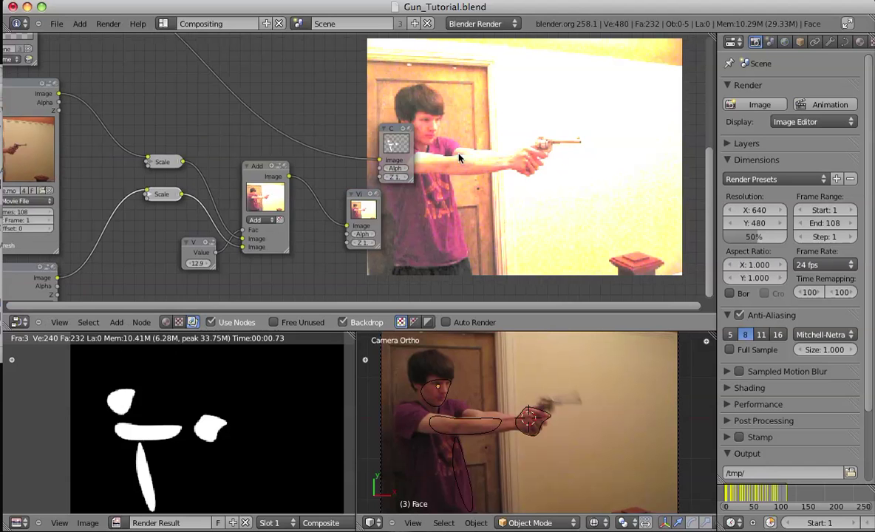
pyautogui.moveTo(408, 146); pyautogui.dragTo(433, 140, button='middle')
pyautogui.moveTo(434, 133); pyautogui.dragTo(570, 88)
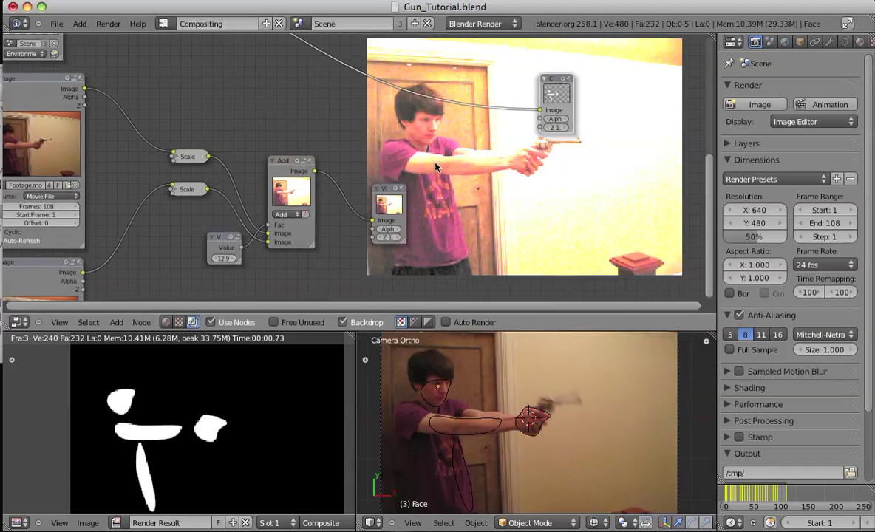
pyautogui.moveTo(484, 128); pyautogui.dragTo(468, 154, button='middle')
pyautogui.scroll(-1, 467, 187)
pyautogui.moveTo(467, 187); pyautogui.dragTo(442, 162, button='middle')
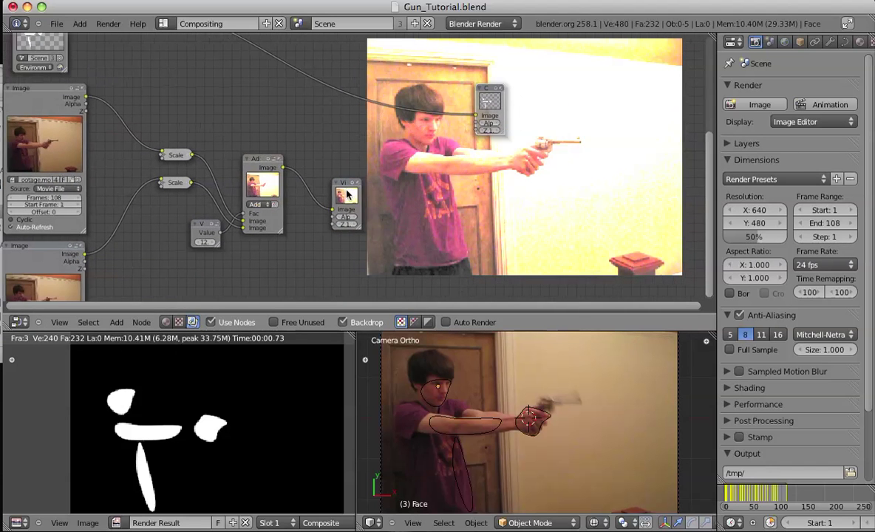
pyautogui.moveTo(351, 193); pyautogui.dragTo(485, 193)
pyautogui.hotkey('shift', 'a')
pyautogui.moveTo(329, 213)
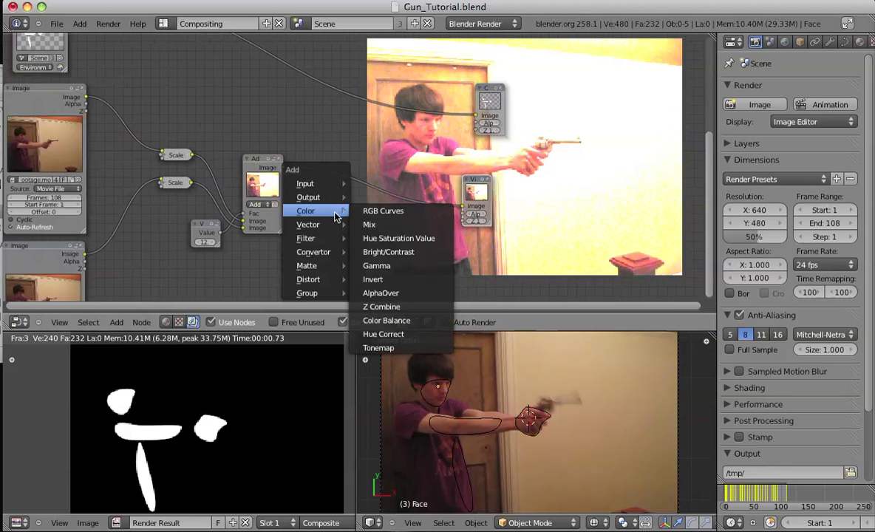
pyautogui.click(369, 224)
pyautogui.moveTo(351, 200); pyautogui.dragTo(375, 127)
pyautogui.scroll(3, 427, 185)
pyautogui.moveTo(427, 184); pyautogui.dragTo(446, 231, button='middle')
pyautogui.scroll(-4, 456, 230)
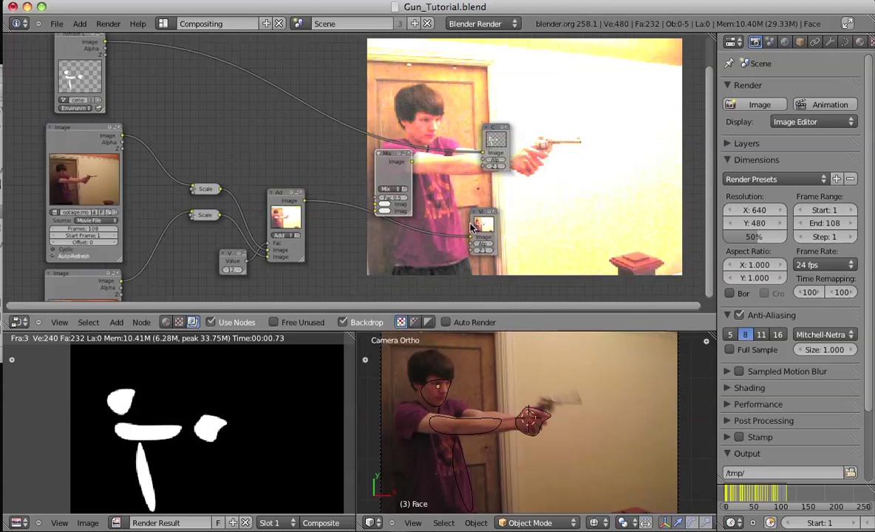
pyautogui.moveTo(426, 182); pyautogui.dragTo(451, 137, button='middle')
pyautogui.press('g')
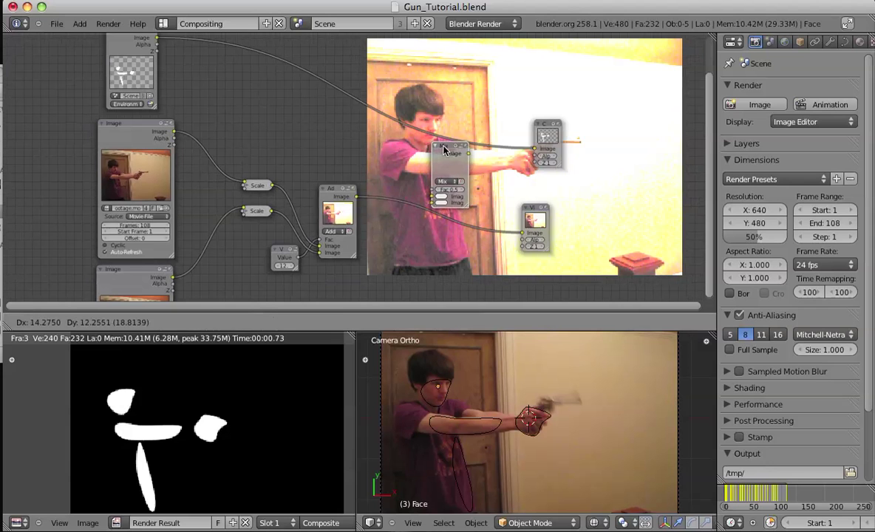
pyautogui.click(465, 129)
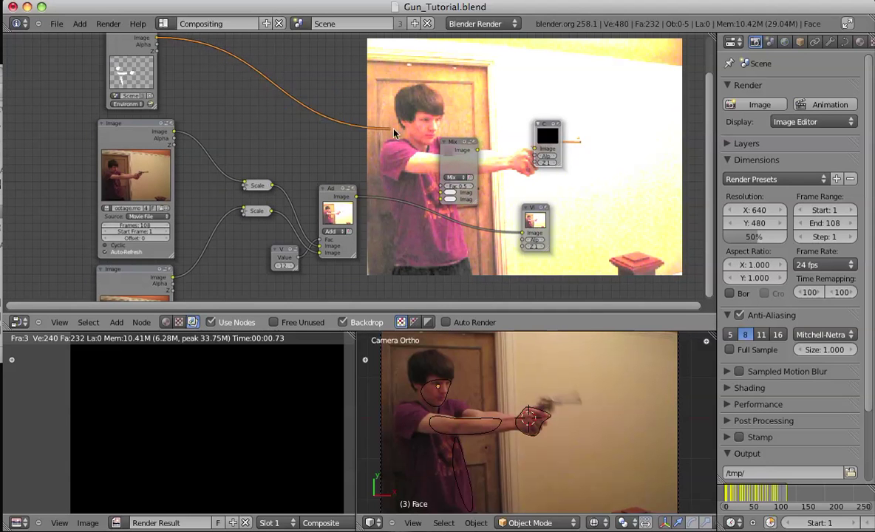
pyautogui.moveTo(527, 129); pyautogui.dragTo(535, 148)
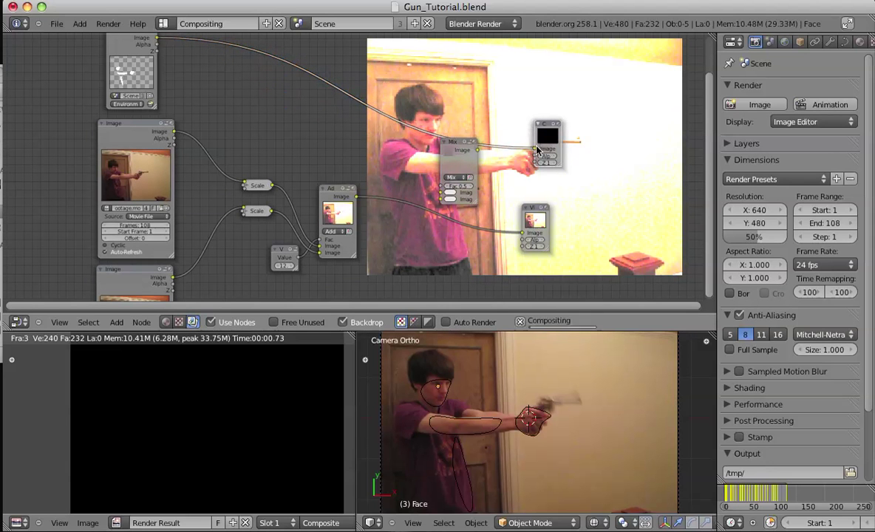
pyautogui.moveTo(442, 145); pyautogui.dragTo(416, 133)
pyautogui.click(406, 111)
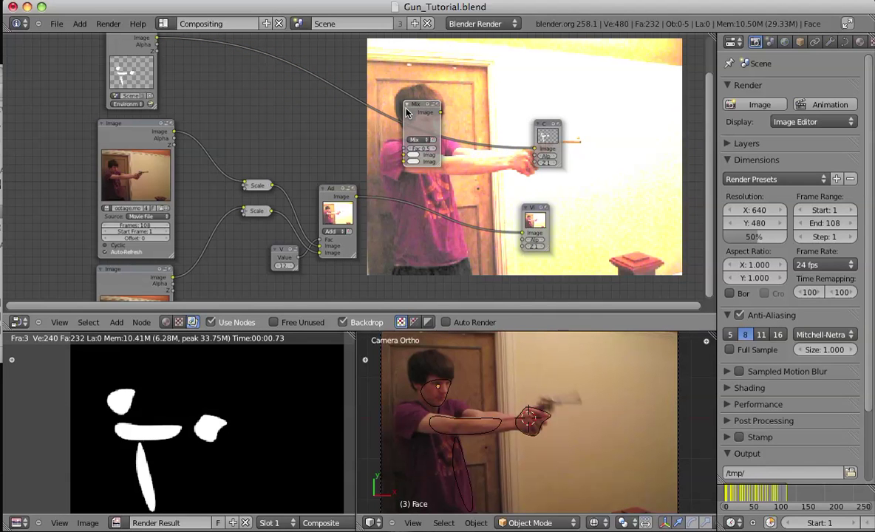
pyautogui.press('x')
# Add an AlphaOver color node and place it between the Add node and the Composite node.
pyautogui.hotkey('shift', 'a')
pyautogui.moveTo(377, 170)
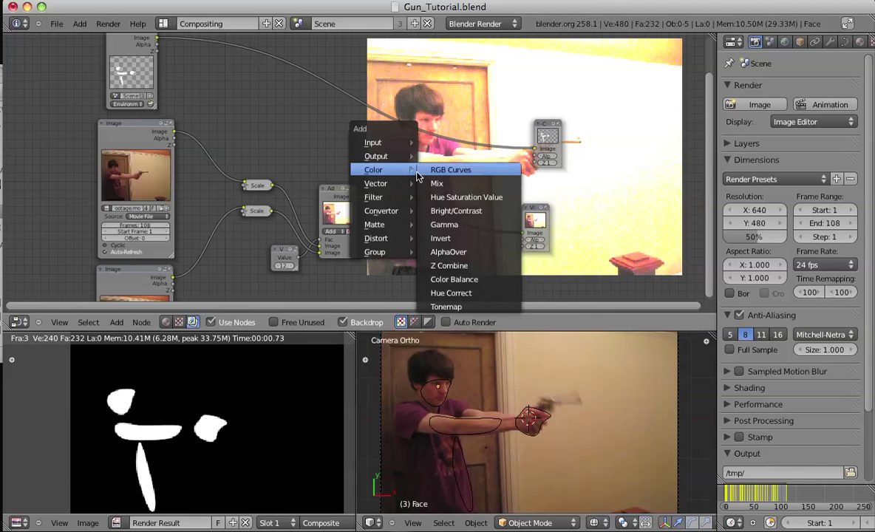
pyautogui.click(446, 252)
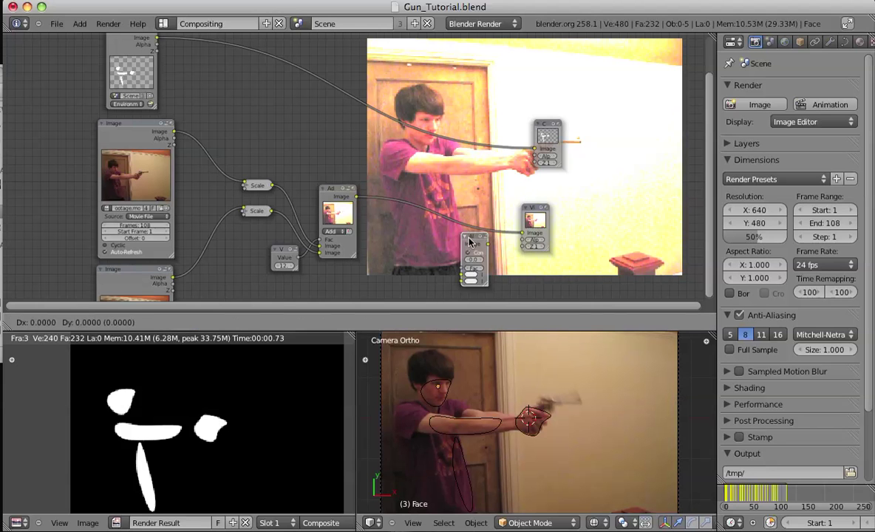
pyautogui.click(453, 170)
pyautogui.scroll(2, 454, 159)
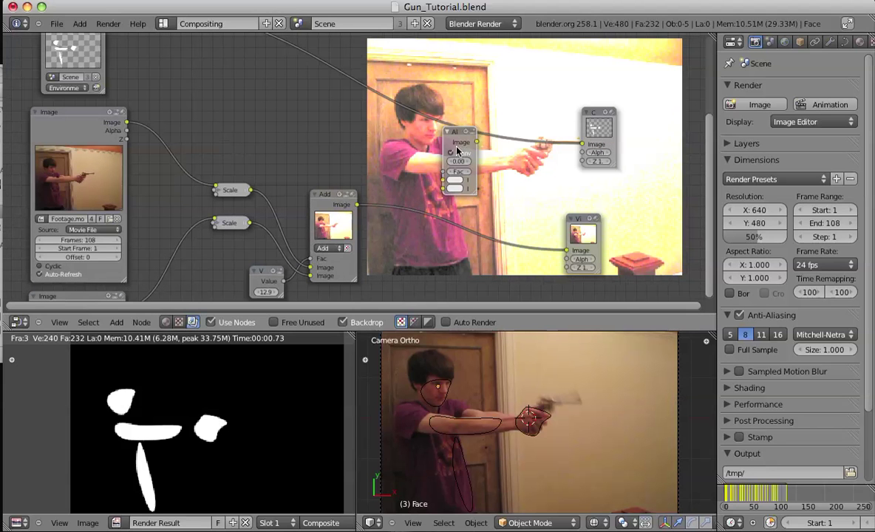
pyautogui.moveTo(456, 151); pyautogui.dragTo(469, 148)
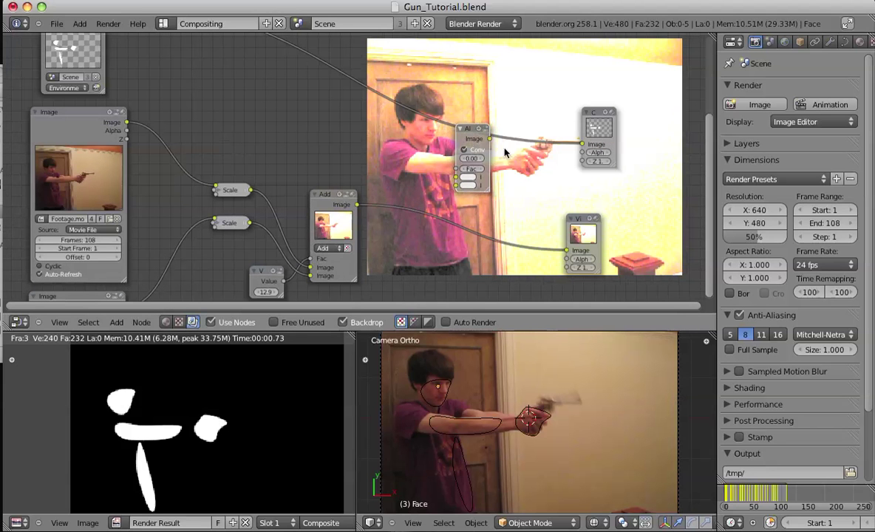
pyautogui.moveTo(431, 146); pyautogui.dragTo(413, 138, button='middle')
# Widen the AlphaOver node so its option labels are readable, with Convert Premul enabled.
pyautogui.click(443, 147)
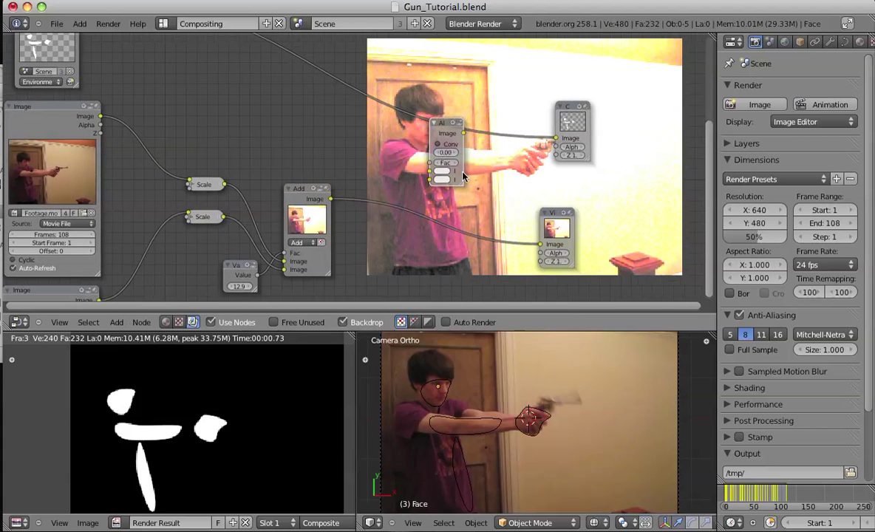
pyautogui.moveTo(462, 183); pyautogui.dragTo(495, 198)
pyautogui.click(443, 147)
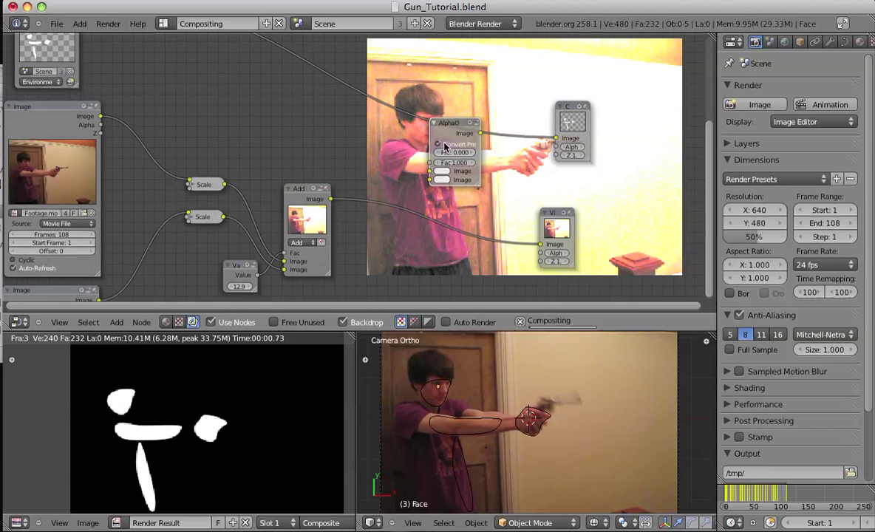
# Reroute the Render Layers image from Composite to AlphaOver's Fac input and connect the Add output to AlphaOver's first image input.
pyautogui.moveTo(316, 219); pyautogui.dragTo(403, 231, button='middle')
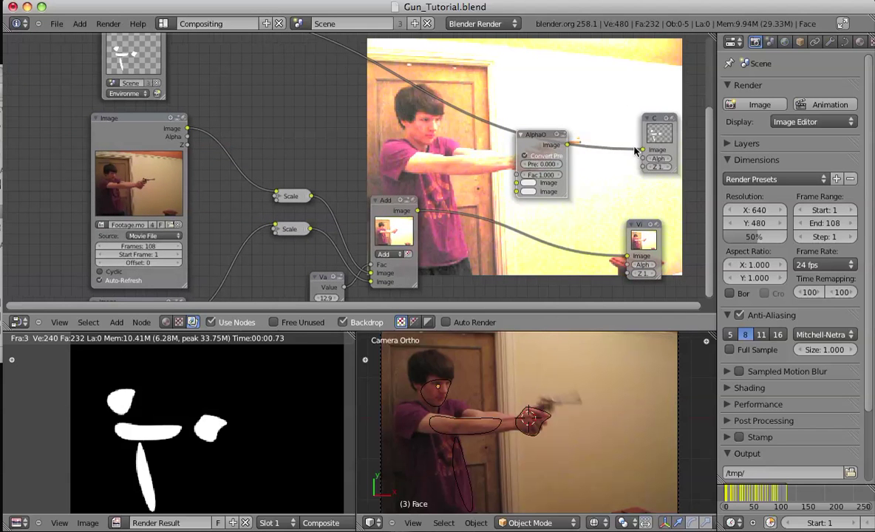
pyautogui.moveTo(640, 151); pyautogui.dragTo(514, 179)
pyautogui.moveTo(503, 175); pyautogui.dragTo(468, 179, button='middle')
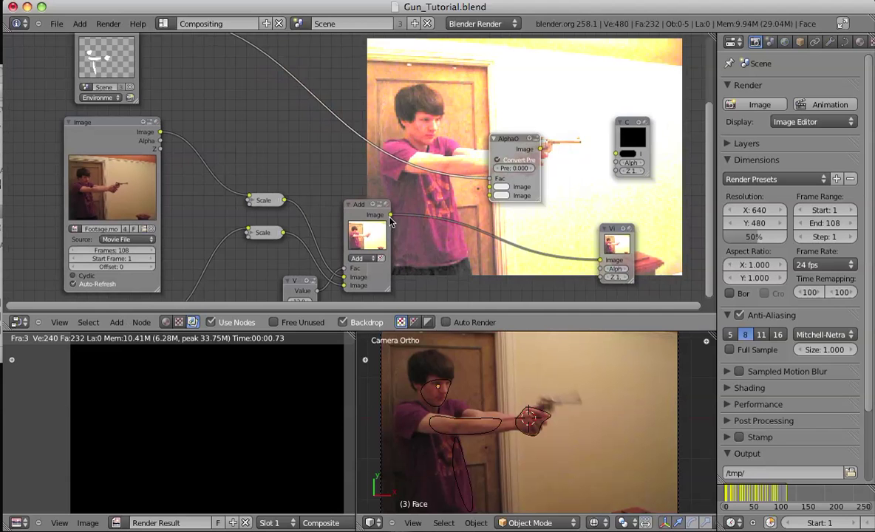
pyautogui.moveTo(390, 215); pyautogui.dragTo(489, 186)
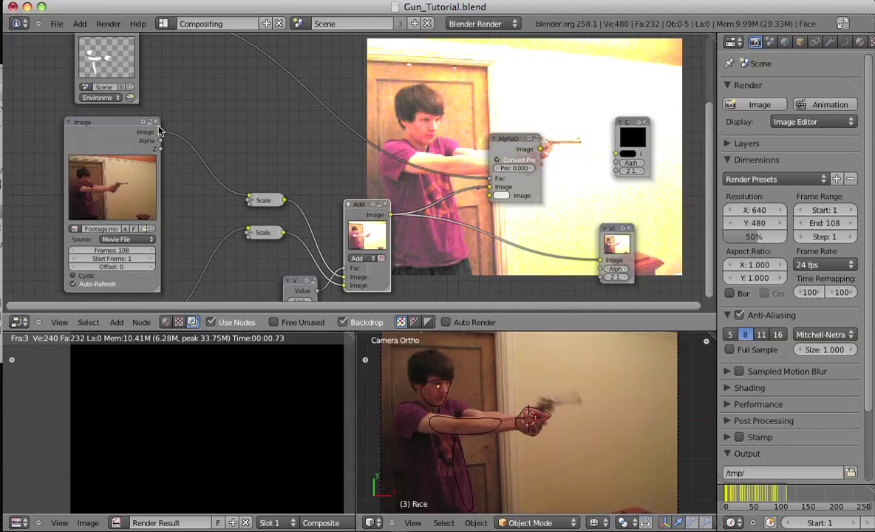
# Shift the Add node closer to AlphaOver and connect the upper Scale node's output to AlphaOver's second image input.
pyautogui.moveTo(174, 170); pyautogui.dragTo(165, 141, button='middle')
pyautogui.keyDown('ctrl'); pyautogui.moveTo(164, 141); pyautogui.dragTo(243, 194, button='middle'); pyautogui.keyUp('ctrl')
pyautogui.scroll(3, 244, 196)
pyautogui.scroll(-6, 274, 203)
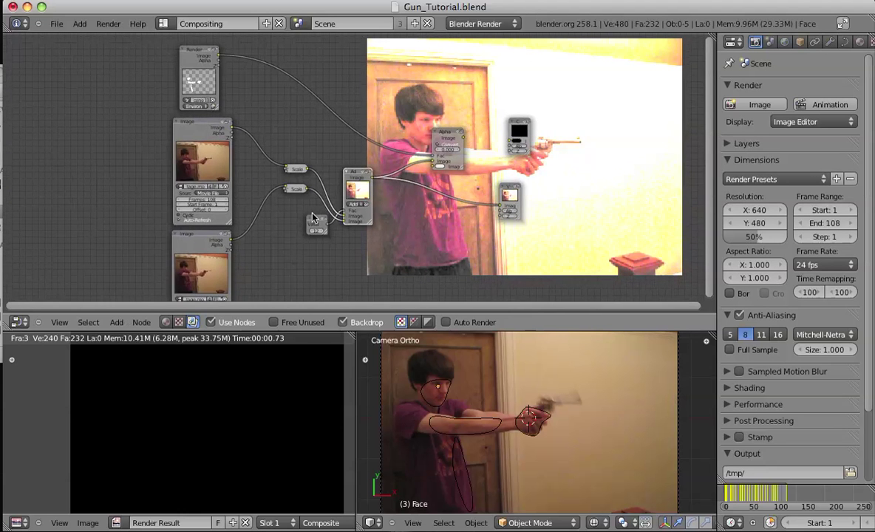
pyautogui.scroll(3, 311, 212)
pyautogui.moveTo(305, 199); pyautogui.dragTo(294, 187, button='middle')
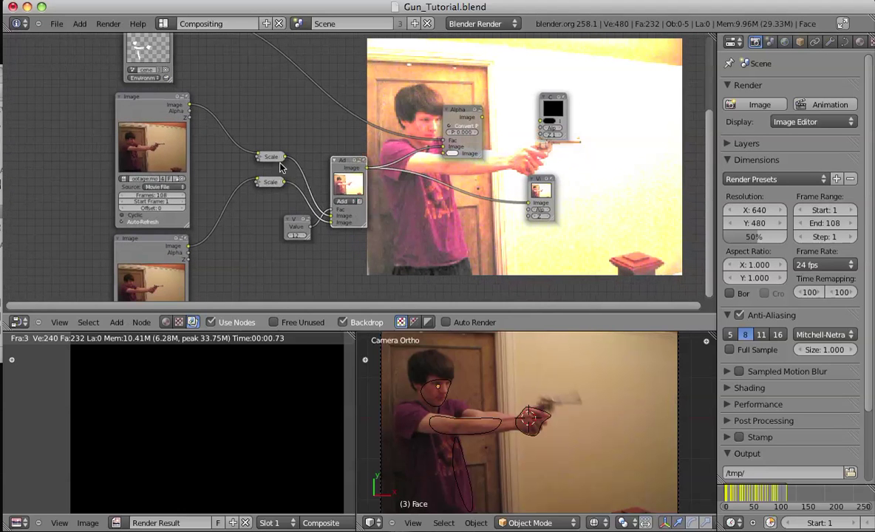
pyautogui.moveTo(267, 157); pyautogui.dragTo(244, 139, button='middle')
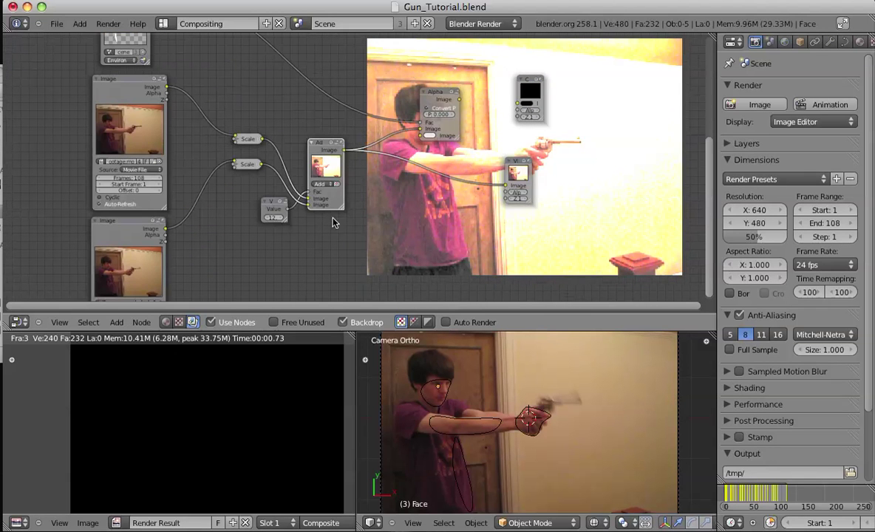
pyautogui.moveTo(348, 154); pyautogui.dragTo(232, 182, button='middle')
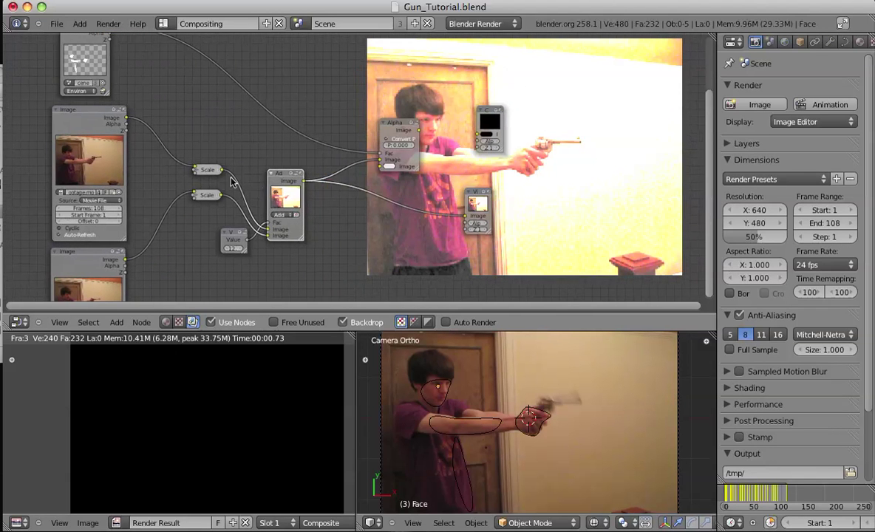
pyautogui.press('g')
pyautogui.click(262, 168)
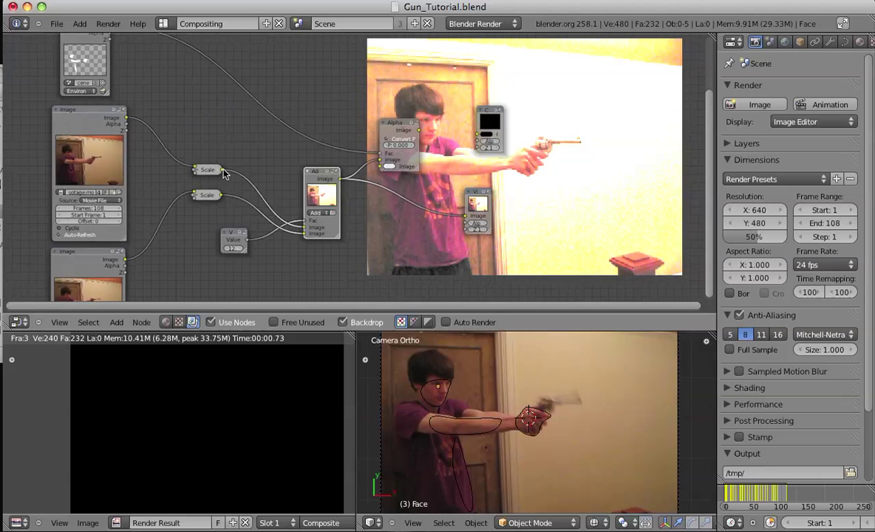
pyautogui.moveTo(222, 169); pyautogui.dragTo(380, 166)
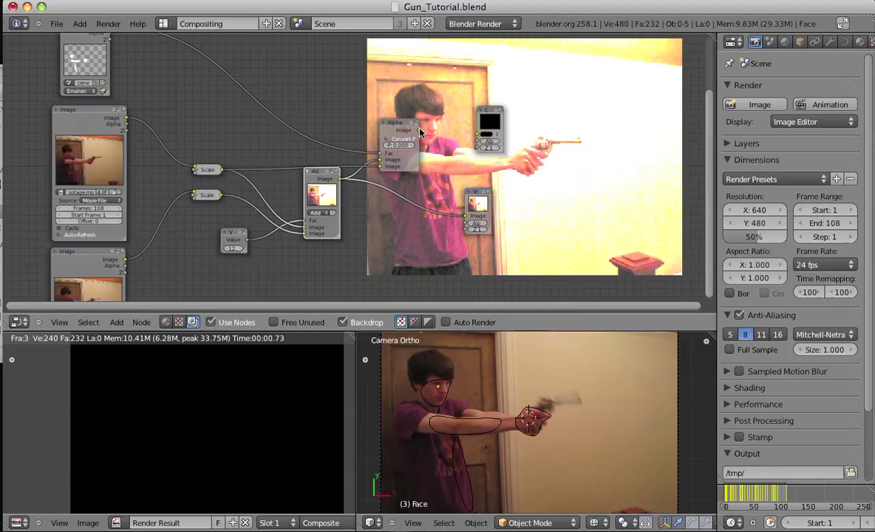
# Connect AlphaOver's output to the Viewer and swap its image inputs, with Scale feeding the first and Add the second.
pyautogui.moveTo(496, 201); pyautogui.dragTo(423, 190, button='middle')
pyautogui.moveTo(306, 159); pyautogui.dragTo(307, 153)
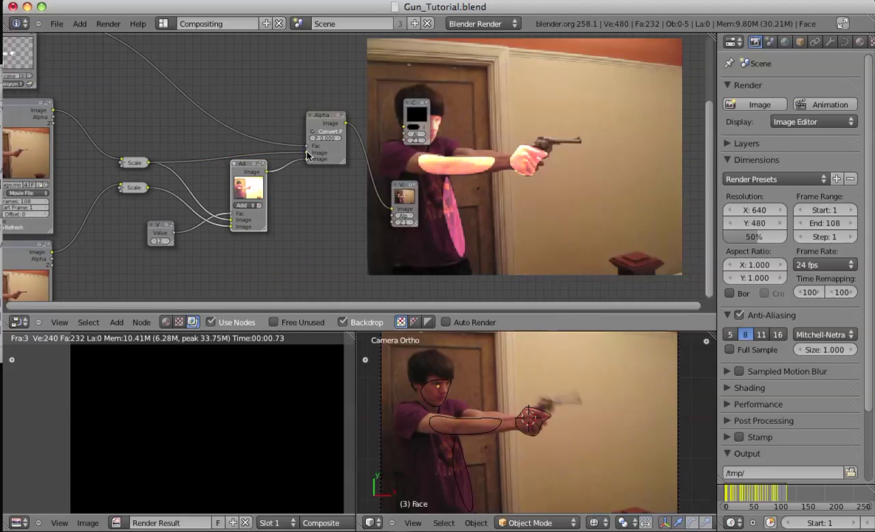
# Connect AlphaOver's output to the Composite node's image input and inspect the highlighted arm in the render result.
pyautogui.moveTo(560, 171); pyautogui.dragTo(533, 192, button='middle')
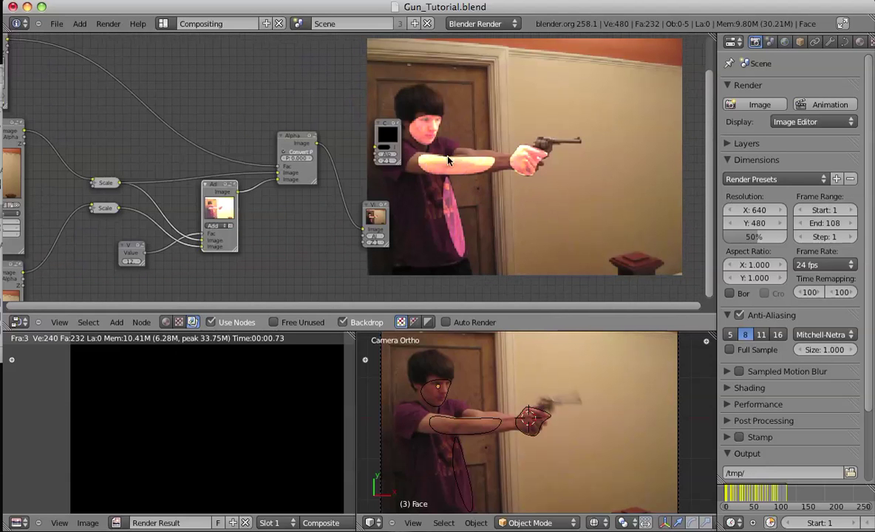
pyautogui.moveTo(447, 157); pyautogui.dragTo(517, 128, button='middle')
pyautogui.moveTo(108, 73); pyautogui.dragTo(151, 104, button='middle')
pyautogui.moveTo(32, 42); pyautogui.dragTo(85, 77, button='middle')
pyautogui.moveTo(423, 140); pyautogui.dragTo(333, 123, button='middle')
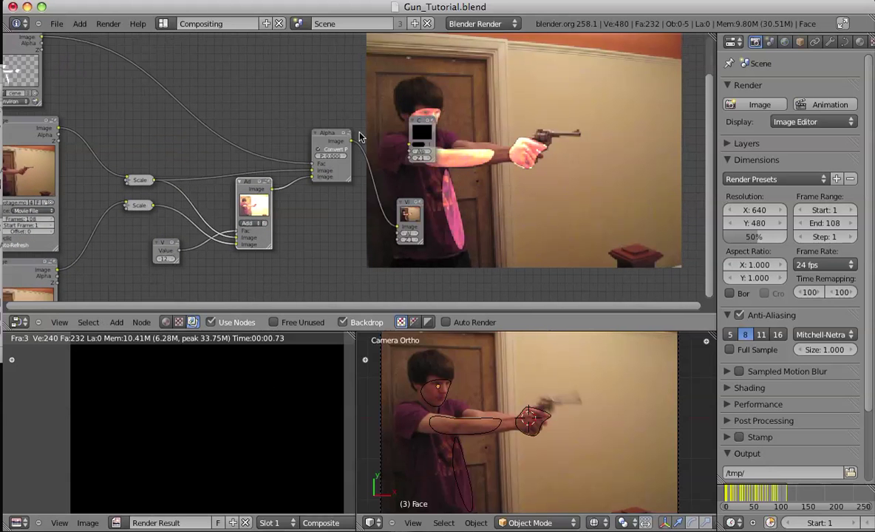
pyautogui.moveTo(425, 145); pyautogui.dragTo(413, 145)
pyautogui.moveTo(473, 168); pyautogui.dragTo(422, 140, button='middle')
pyautogui.moveTo(228, 394); pyautogui.dragTo(261, 395, button='middle')
pyautogui.scroll(6, 261, 397)
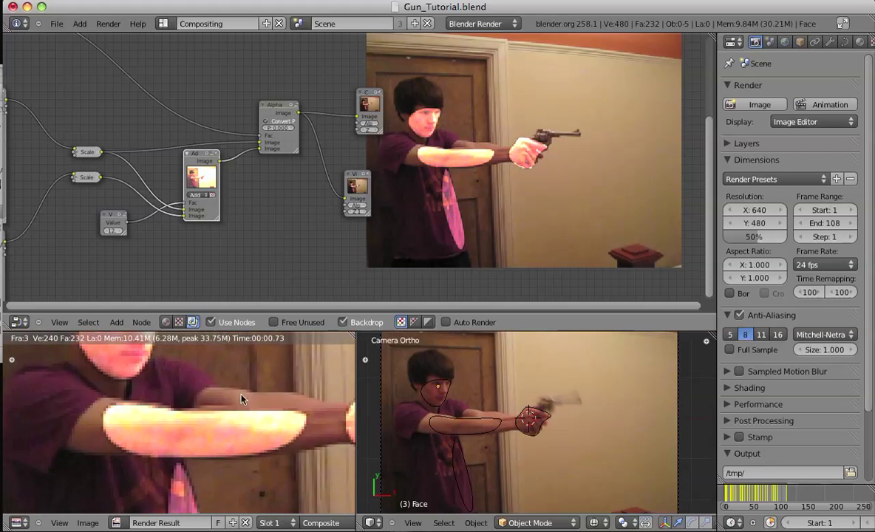
pyautogui.scroll(-5, 80, 394)
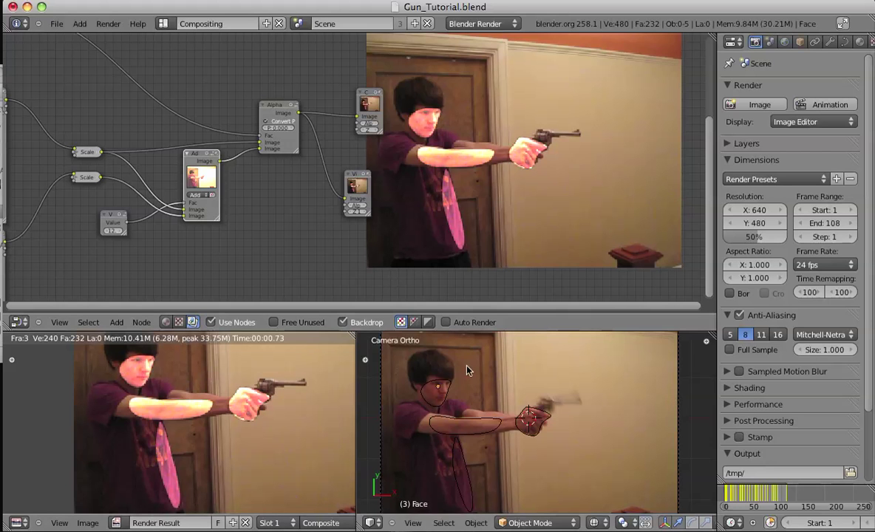
# Spread the Viewer and Composite nodes apart, with Viewer lower and Composite higher beside the AlphaOver node.
pyautogui.moveTo(362, 174); pyautogui.dragTo(435, 189, button='middle')
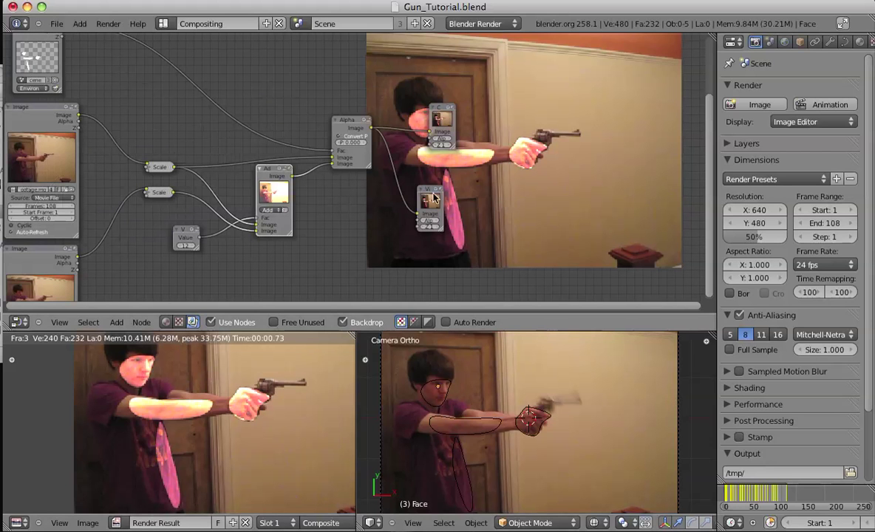
pyautogui.moveTo(434, 198); pyautogui.dragTo(457, 222)
pyautogui.moveTo(443, 119); pyautogui.dragTo(485, 89)
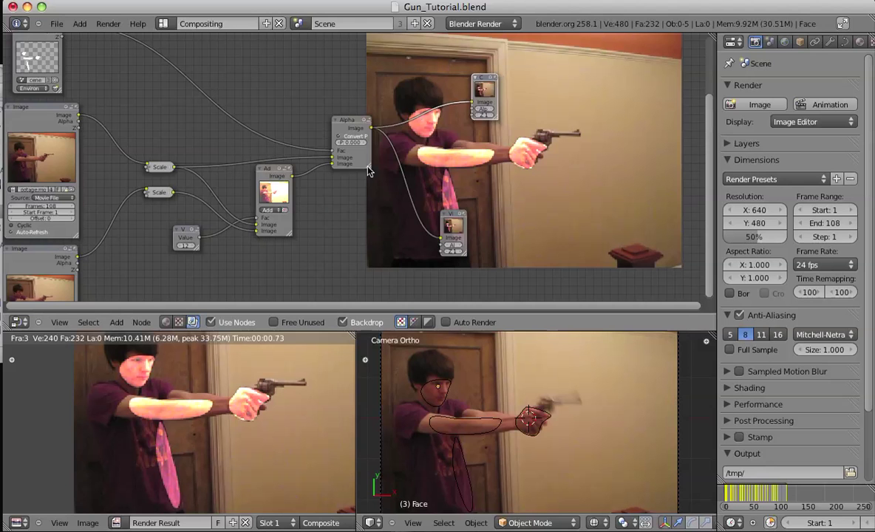
# Add a Blur filter node and place it between the Render Layers node and the AlphaOver node.
pyautogui.moveTo(441, 146); pyautogui.dragTo(413, 193, button='middle')
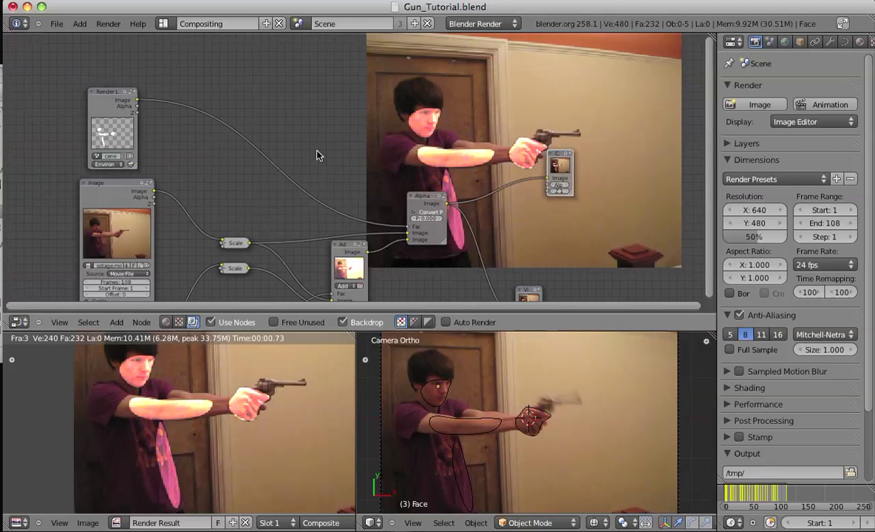
pyautogui.hotkey('shift', 'a')
pyautogui.moveTo(303, 178)
pyautogui.click(335, 190)
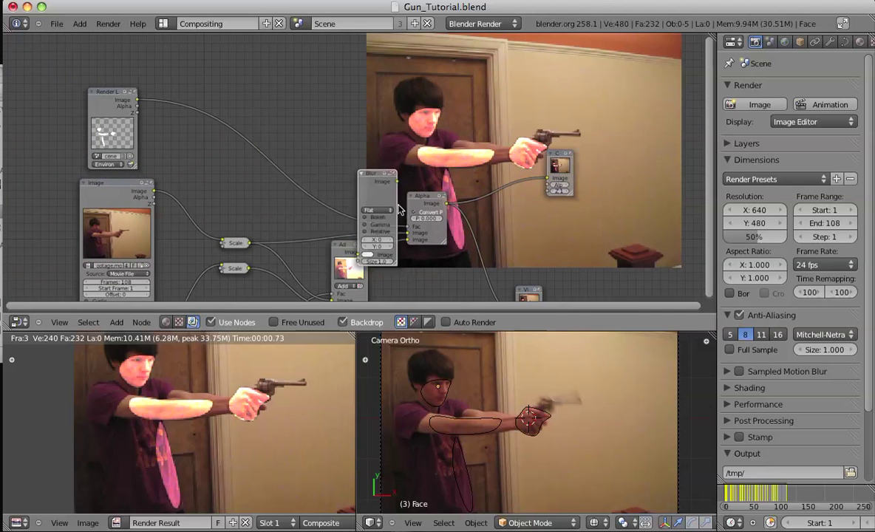
pyautogui.click(335, 172)
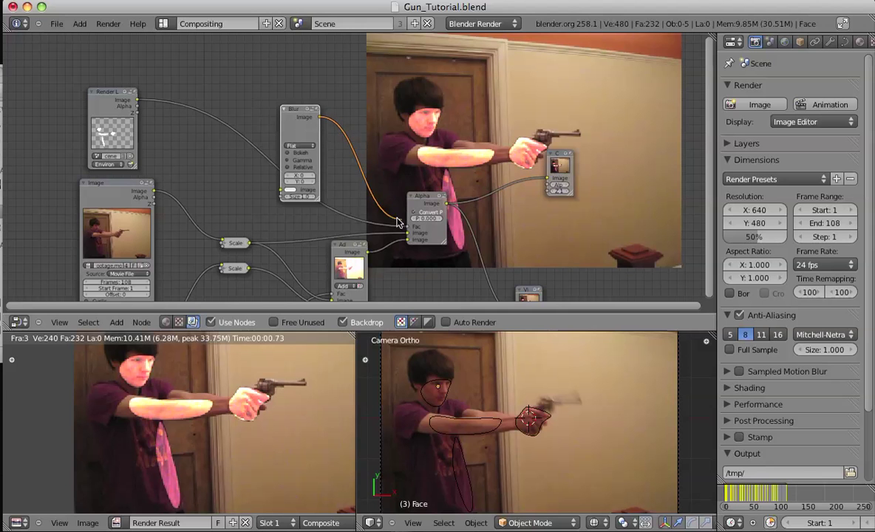
# Connect the Blur output to AlphaOver's Fac input and feed the Render Layers image into the Blur node.
pyautogui.moveTo(397, 222); pyautogui.dragTo(407, 227)
pyautogui.moveTo(263, 185); pyautogui.dragTo(136, 100)
pyautogui.moveTo(379, 169); pyautogui.dragTo(367, 131, button='middle')
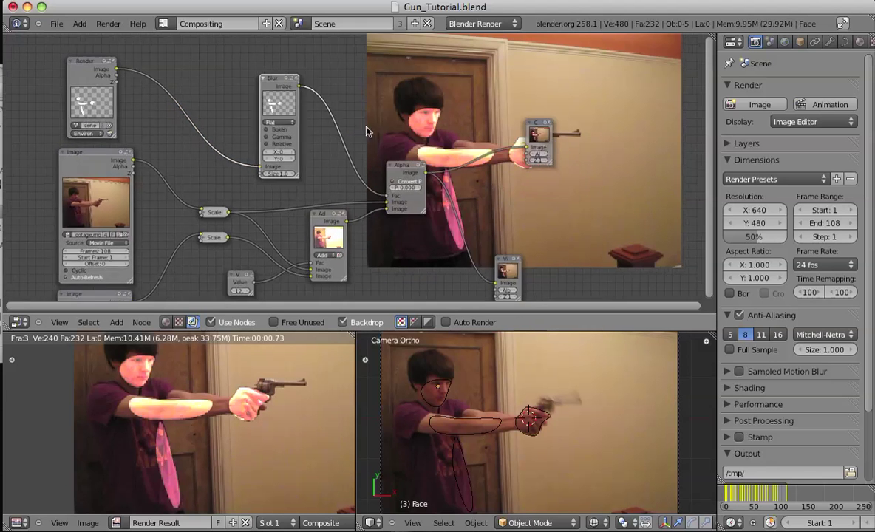
# Change the Blur node's filter type to Cubic.
pyautogui.scroll(2, 264, 152)
pyautogui.click(251, 104)
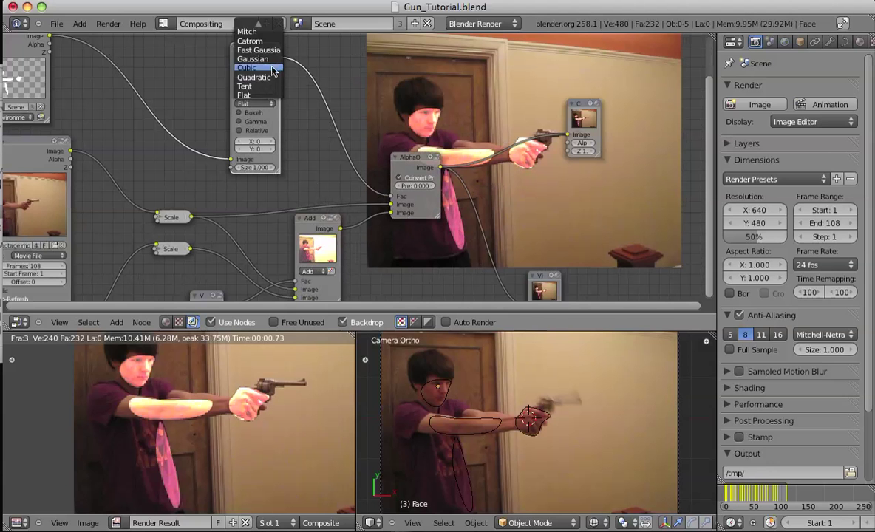
pyautogui.click(251, 64)
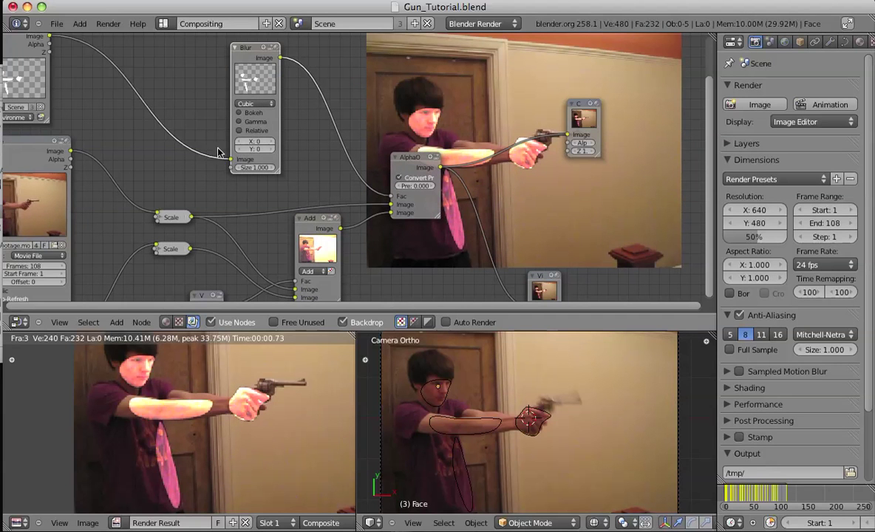
# Set the Blur node's X and Y to 25 and inspect the glow around the hand in the render result.
pyautogui.click(256, 142)
pyautogui.write('25')
pyautogui.press('Tab')
pyautogui.write('25')
pyautogui.press('Return')
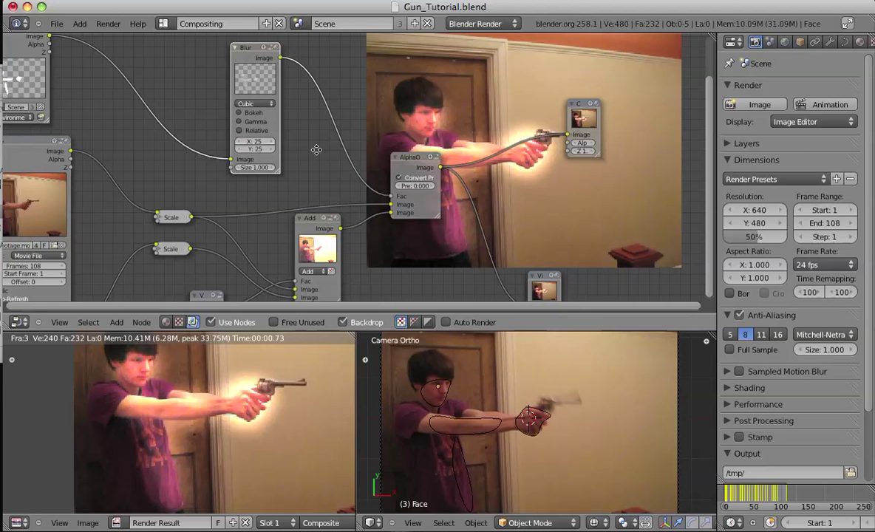
pyautogui.moveTo(447, 145); pyautogui.dragTo(295, 74, button='middle')
pyautogui.scroll(4, 272, 352)
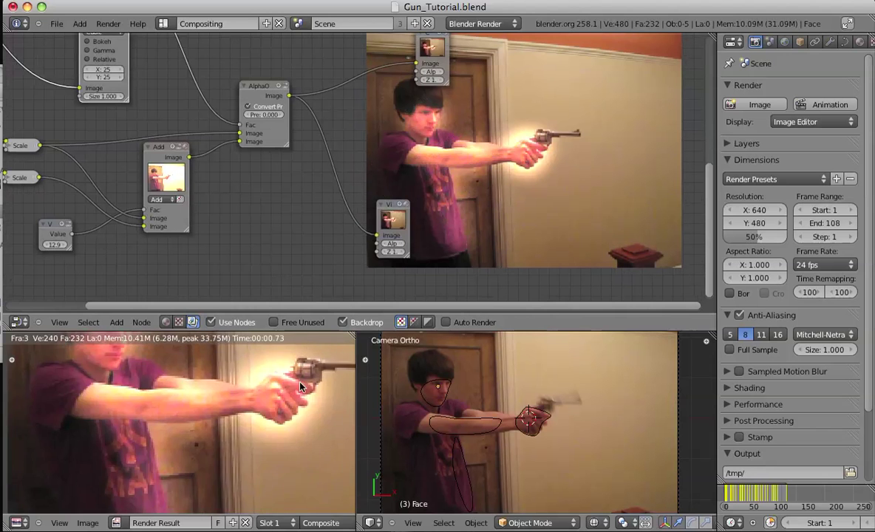
pyautogui.moveTo(223, 442); pyautogui.dragTo(220, 427, button='middle')
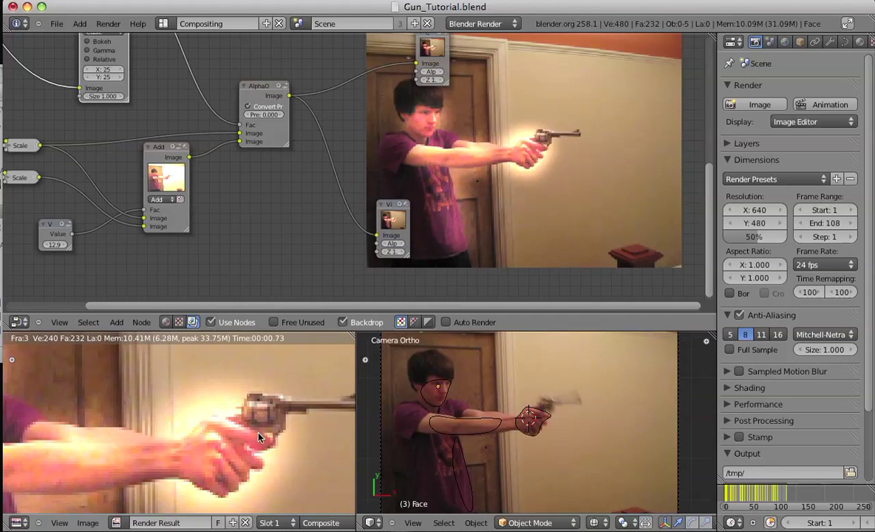
# Set the Blur node's X and Y to 10 and check the edges of the highlights on the arm and hand.
pyautogui.moveTo(107, 70); pyautogui.dragTo(194, 111, button='middle')
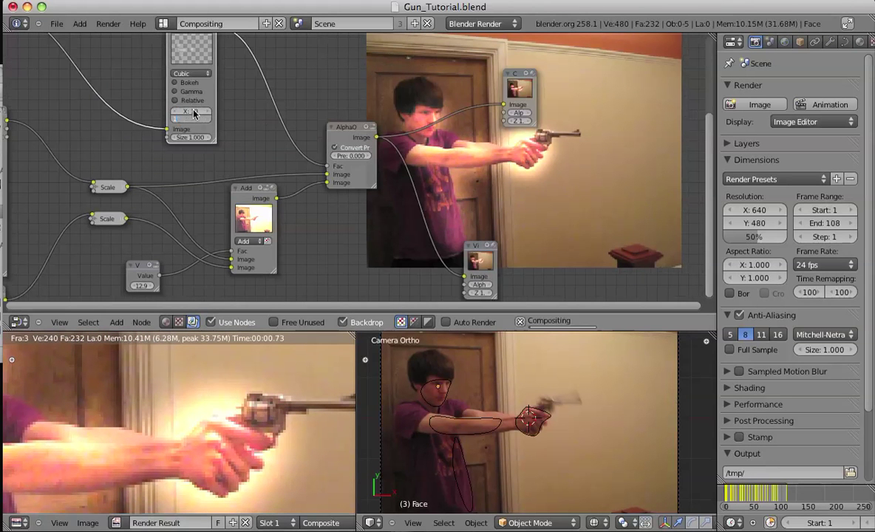
pyautogui.moveTo(391, 176); pyautogui.dragTo(338, 114, button='middle')
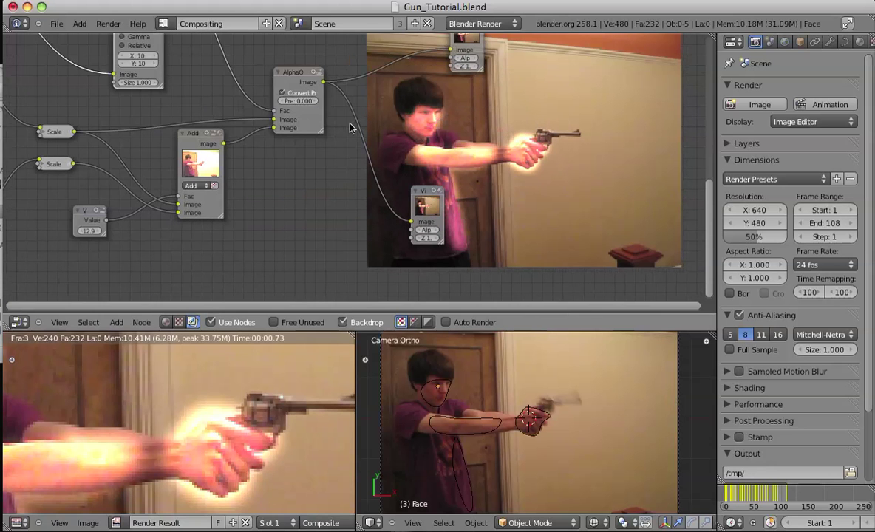
pyautogui.scroll(-6, 302, 381)
pyautogui.moveTo(302, 382); pyautogui.dragTo(309, 362, button='middle')
pyautogui.scroll(5, 288, 374)
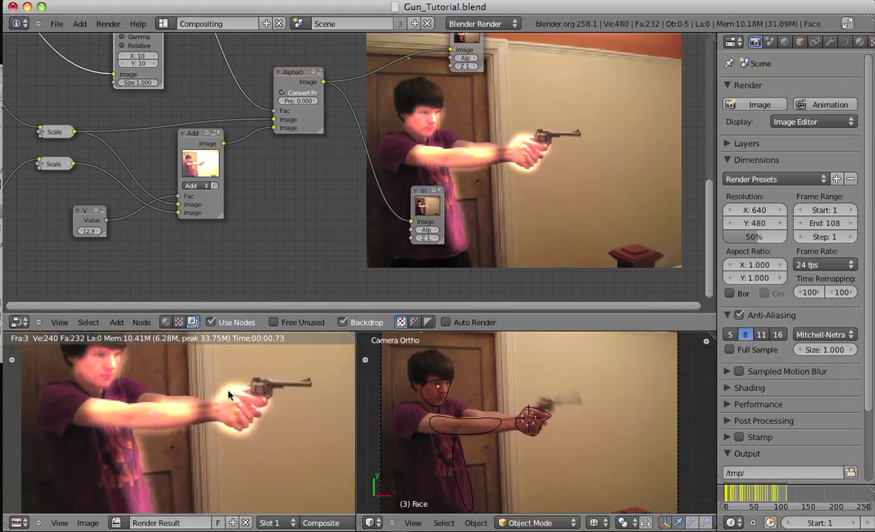
# Try a Y value of 55 on the Blur node.
pyautogui.moveTo(149, 69); pyautogui.dragTo(258, 155, button='middle')
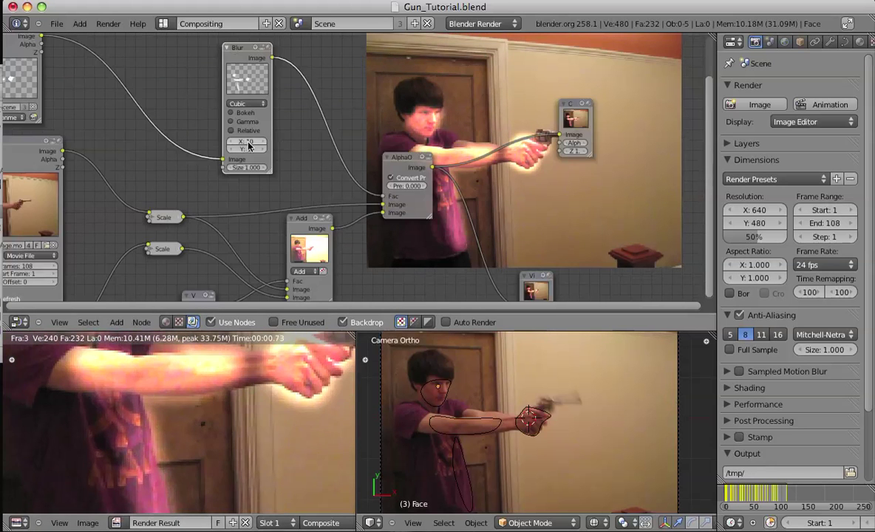
pyautogui.click(263, 142)
pyautogui.write('55')
pyautogui.press('Return')
# Set the Blur node's X and Y to 5 and inspect the lit face, arm and hand in the render result.
pyautogui.click(250, 142)
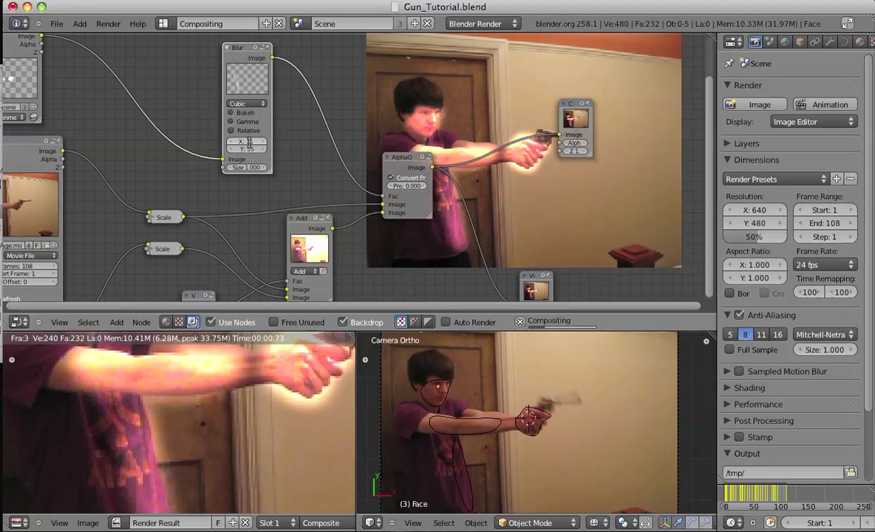
pyautogui.click(250, 142)
pyautogui.press('Tab')
pyautogui.write('5')
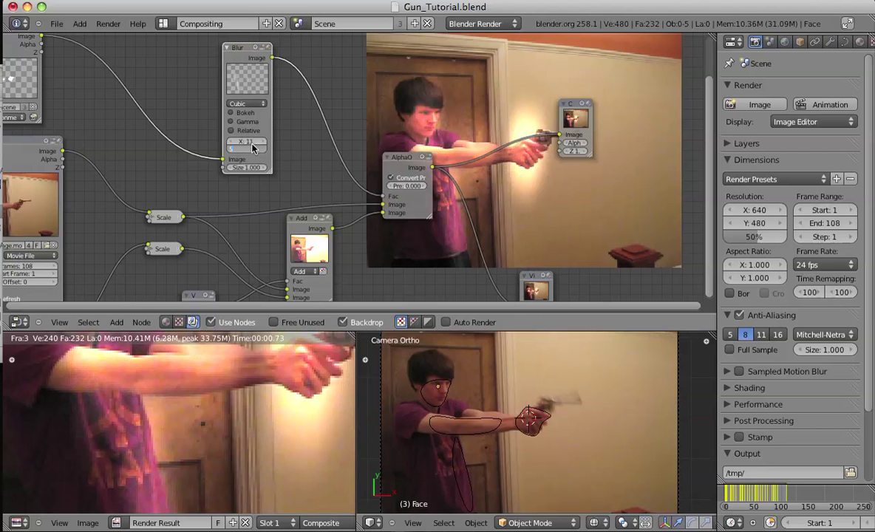
pyautogui.press('Return')
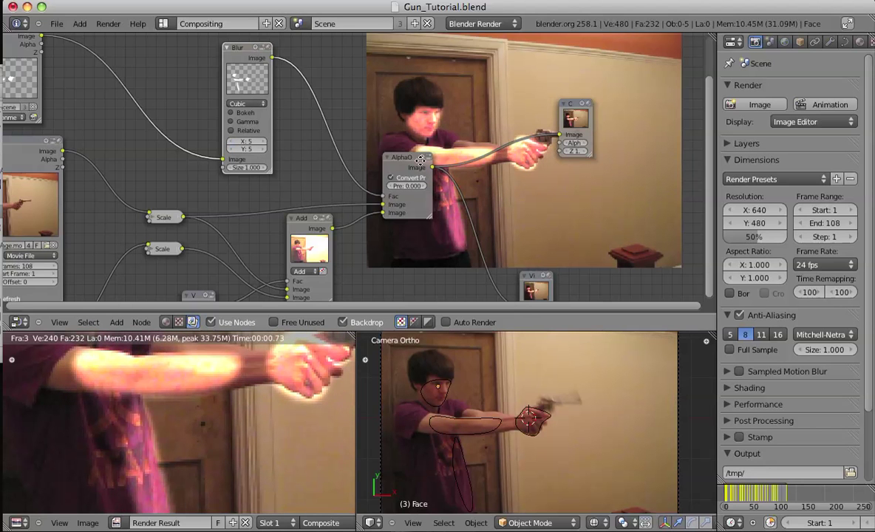
pyautogui.moveTo(420, 160); pyautogui.dragTo(356, 79, button='middle')
pyautogui.scroll(-3, 222, 366)
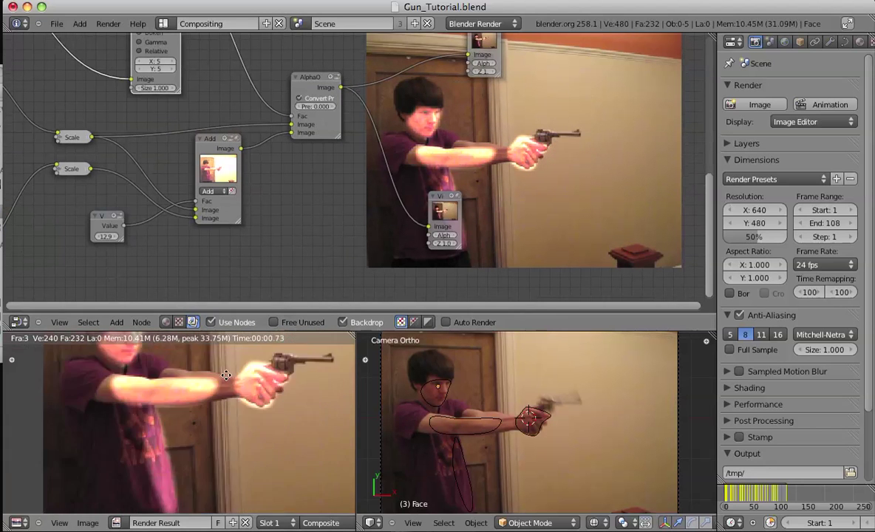
pyautogui.moveTo(220, 363); pyautogui.dragTo(232, 390, button='middle')
# Set the Value node feeding the Add node's factor to 9.22.
pyautogui.moveTo(147, 239); pyautogui.dragTo(229, 244, button='middle')
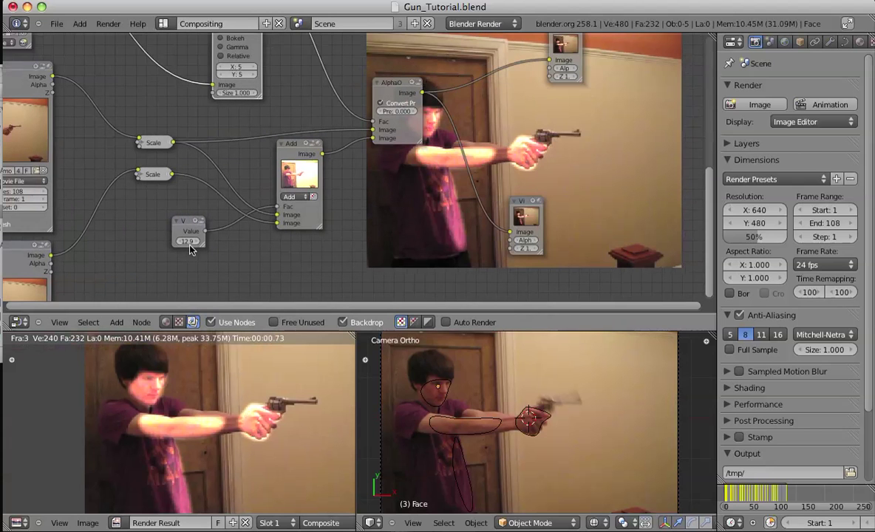
pyautogui.moveTo(189, 246); pyautogui.dragTo(186, 244)
pyautogui.moveTo(336, 169); pyautogui.dragTo(336, 218, button='middle')
# Set the Blur node's X and Y to 20.
pyautogui.click(255, 113)
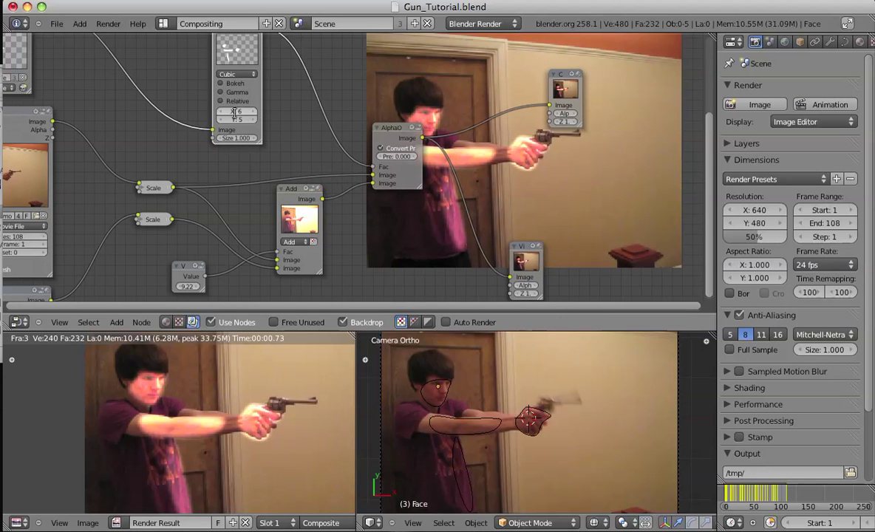
pyautogui.click(236, 113)
pyautogui.write('20')
pyautogui.press('Tab')
pyautogui.write('20')
pyautogui.press('Return')
# Examine the softened glow around the hand and gun in both the backdrop and the render result.
pyautogui.moveTo(400, 122); pyautogui.dragTo(272, 65, button='middle')
pyautogui.scroll(3, 272, 66)
pyautogui.keyDown('alt'); pyautogui.moveTo(448, 142); pyautogui.dragTo(477, 149, button='middle'); pyautogui.keyUp('alt')
pyautogui.moveTo(275, 183); pyautogui.dragTo(397, 241, button='middle')
pyautogui.moveTo(368, 142); pyautogui.dragTo(407, 192, button='middle')
pyautogui.scroll(-3, 353, 156)
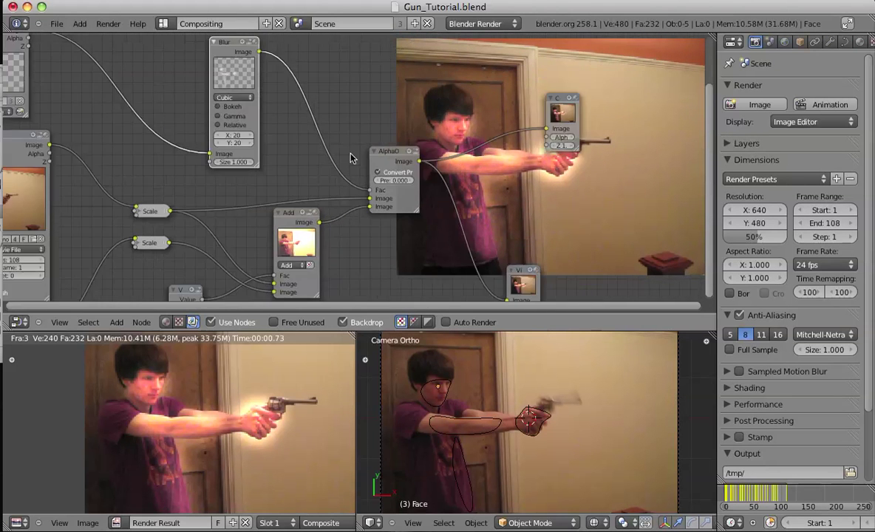
pyautogui.moveTo(524, 148); pyautogui.dragTo(427, 135, button='middle')
pyautogui.scroll(3, 201, 428)
pyautogui.moveTo(299, 420); pyautogui.dragTo(109, 390, button='middle')
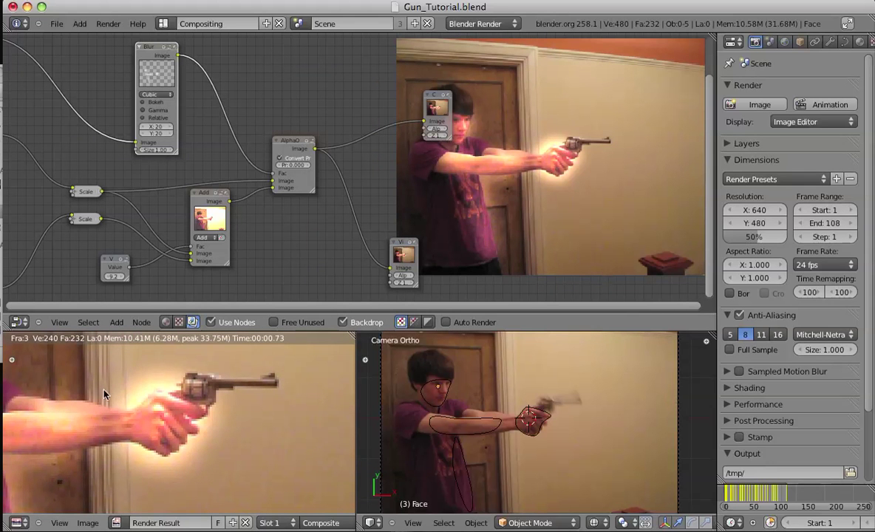
pyautogui.moveTo(144, 388); pyautogui.dragTo(161, 415, button='middle')
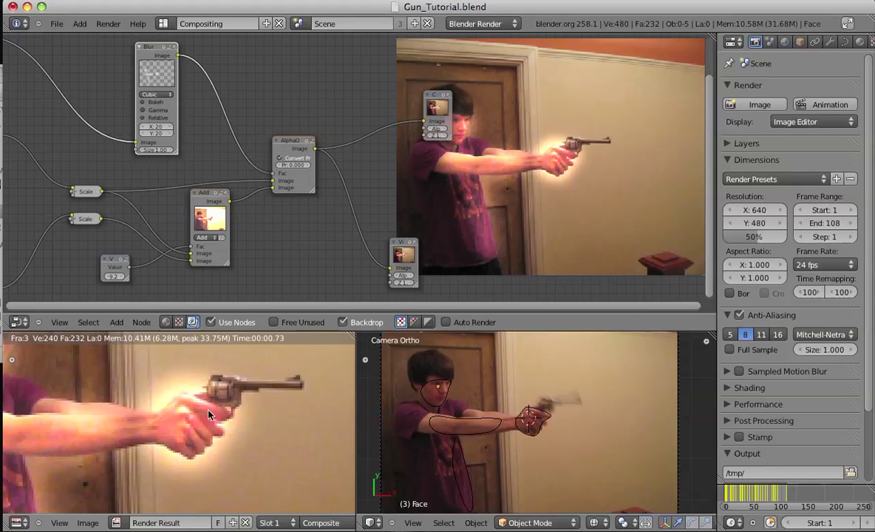
# Try to move the upper wrist-side control point of the Hand mask inward over the hand.
pyautogui.moveTo(244, 244); pyautogui.dragTo(329, 254, button='middle')
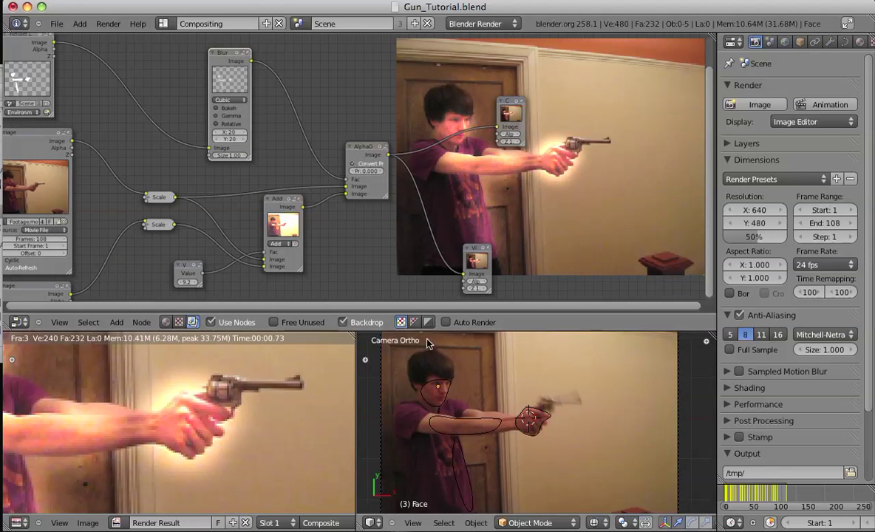
pyautogui.scroll(3, 562, 416)
pyautogui.scroll(4, 558, 416)
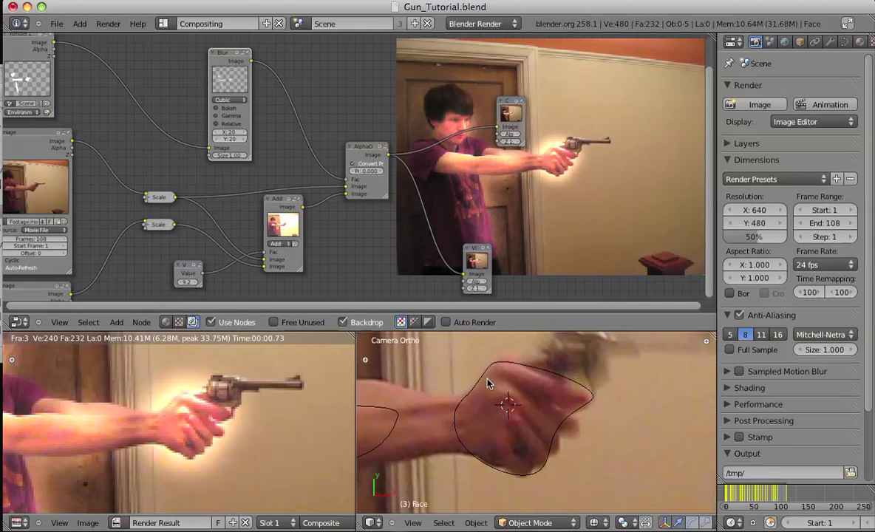
pyautogui.rightClick(482, 397)
pyautogui.press('Tab')
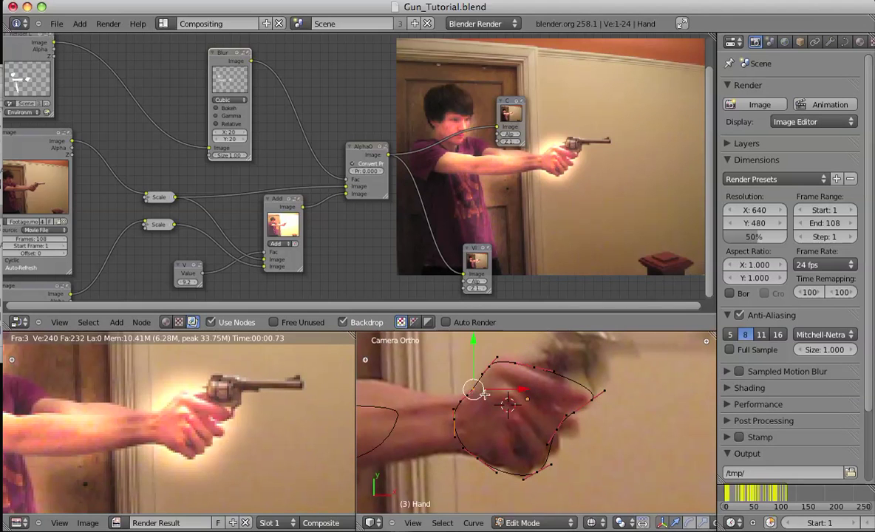
pyautogui.press('g')
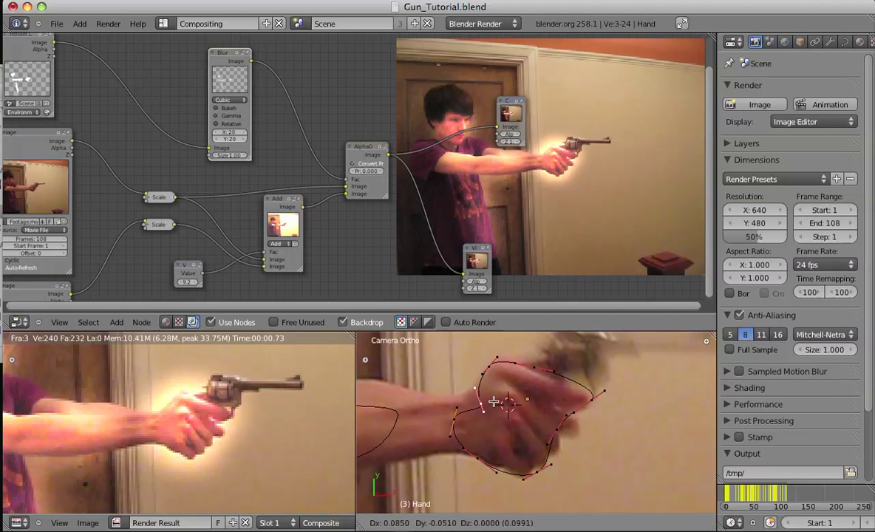
pyautogui.click(494, 404)
pyautogui.press('Tab')
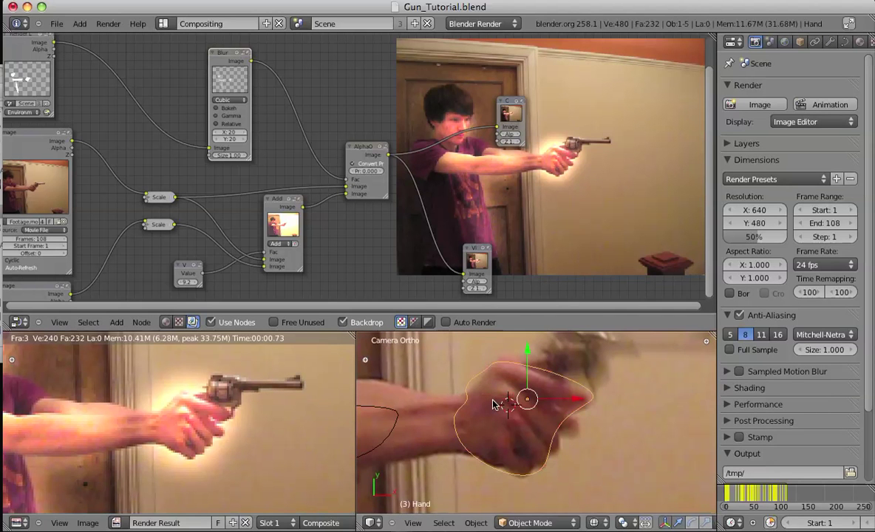
# Check the Hand mask and composited glow at frame 64, and return to frame 3.
pyautogui.moveTo(735, 489); pyautogui.dragTo(761, 488)
pyautogui.keyDown('shift'); pyautogui.moveTo(501, 351); pyautogui.dragTo(528, 405, button='middle'); pyautogui.keyUp('shift')
pyautogui.moveTo(353, 205); pyautogui.dragTo(412, 233, button='middle')
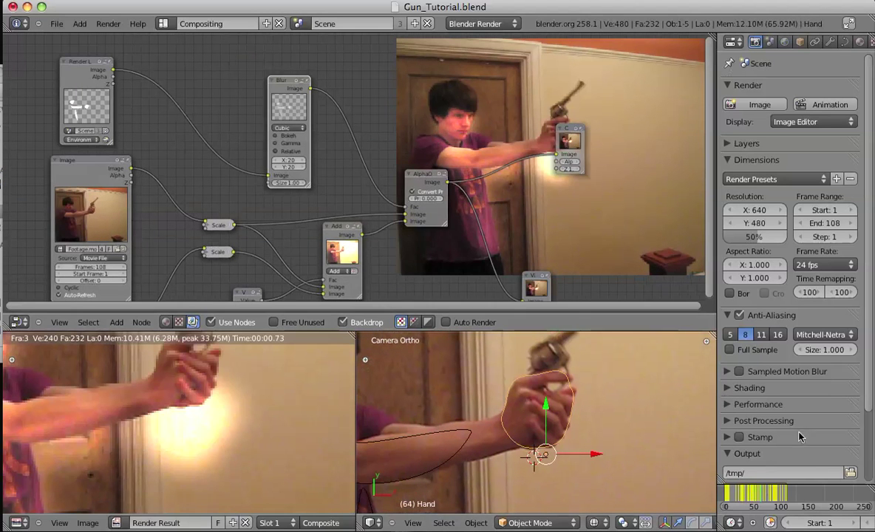
pyautogui.scroll(-3, 831, 522)
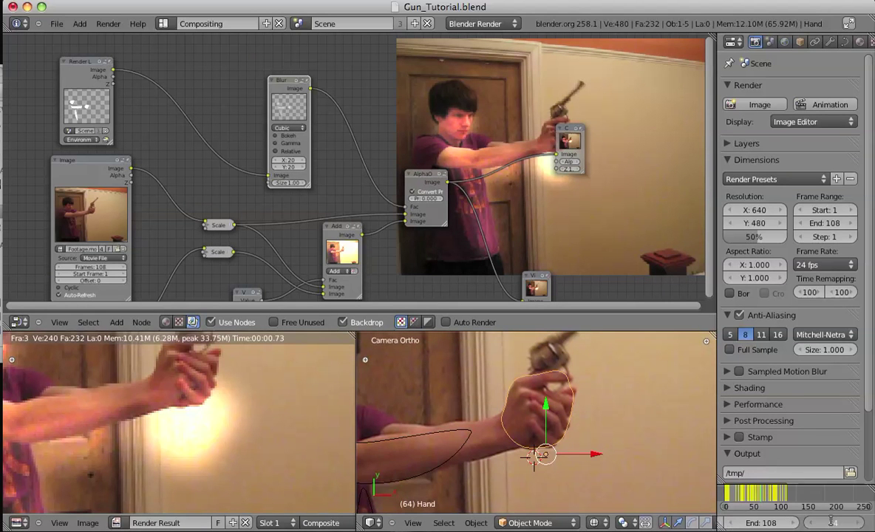
pyautogui.write('3')
pyautogui.press('Return')
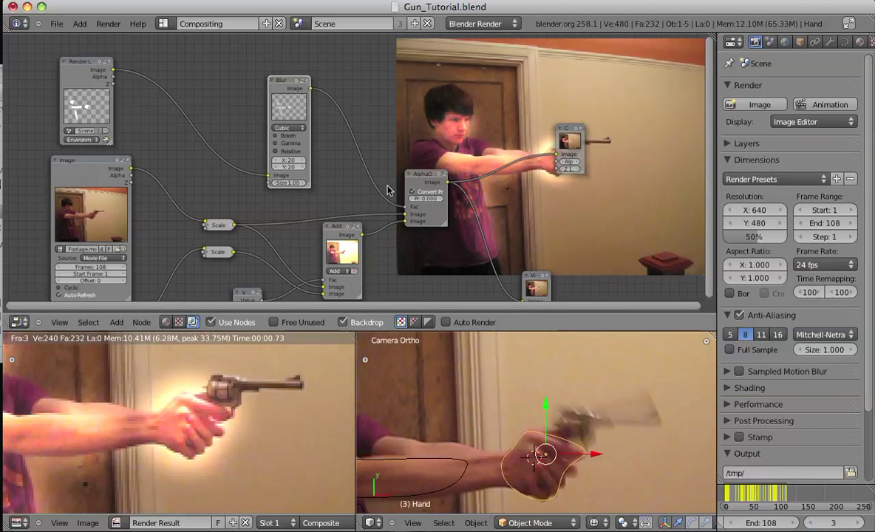
# Add a Dilate/Erode filter node on the link between the Blur node and AlphaOver's Fac input.
pyautogui.hotkey('shift', 'a')
pyautogui.moveTo(310, 182)
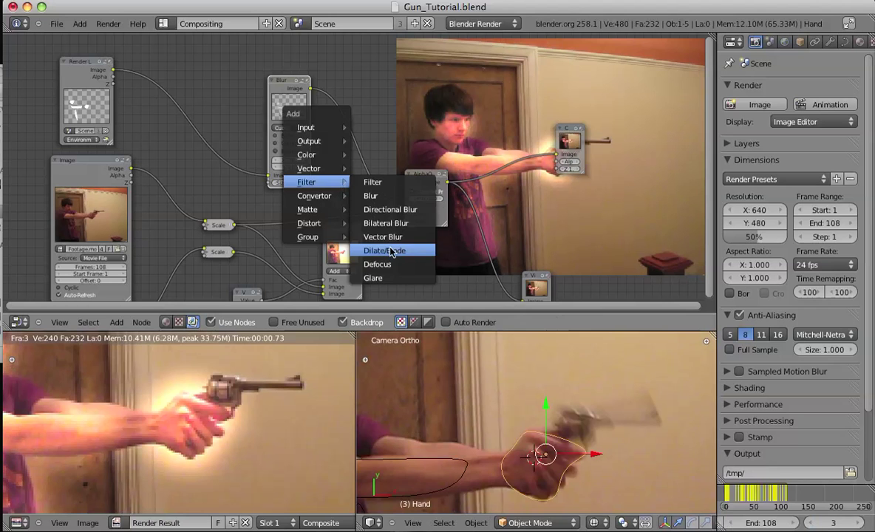
pyautogui.click(395, 252)
pyautogui.click(376, 162)
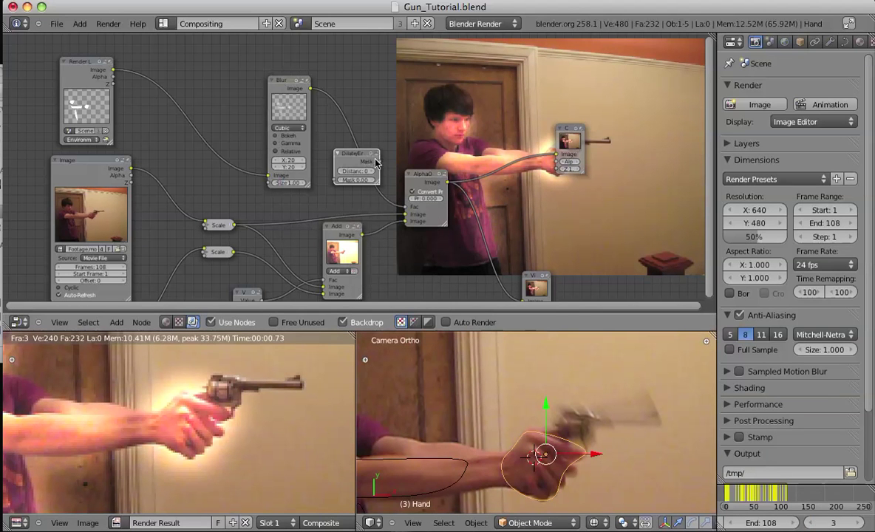
pyautogui.moveTo(310, 88); pyautogui.dragTo(335, 179)
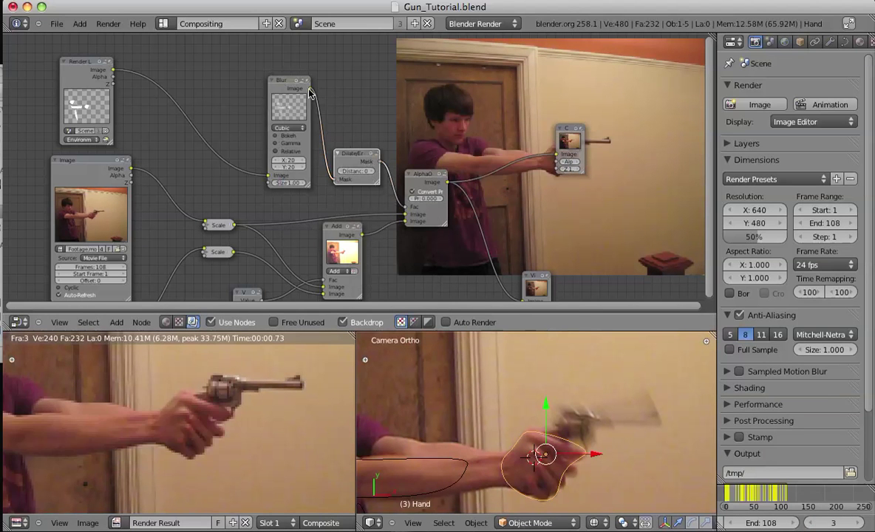
# Set the Dilate/Erode node's distance to -3 and inspect the tightened glow around the hand.
pyautogui.click(343, 171)
pyautogui.click(343, 171)
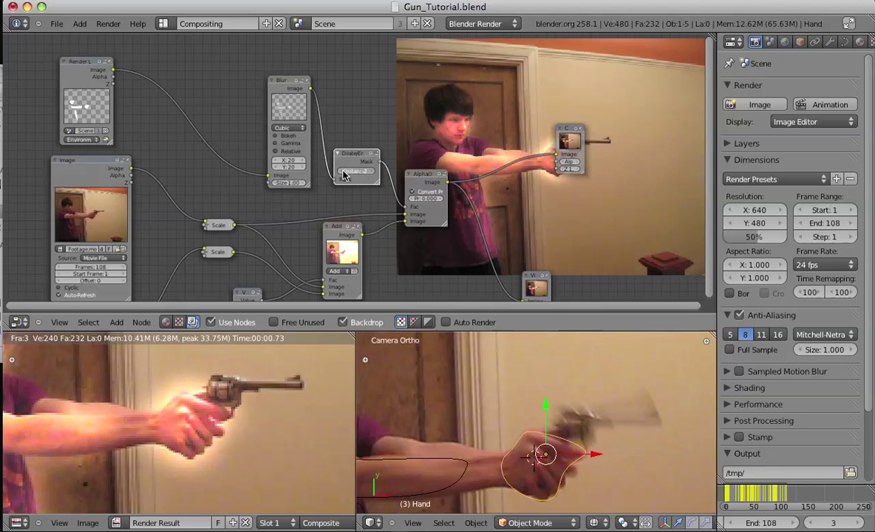
pyautogui.click(343, 171)
pyautogui.scroll(-2, 227, 420)
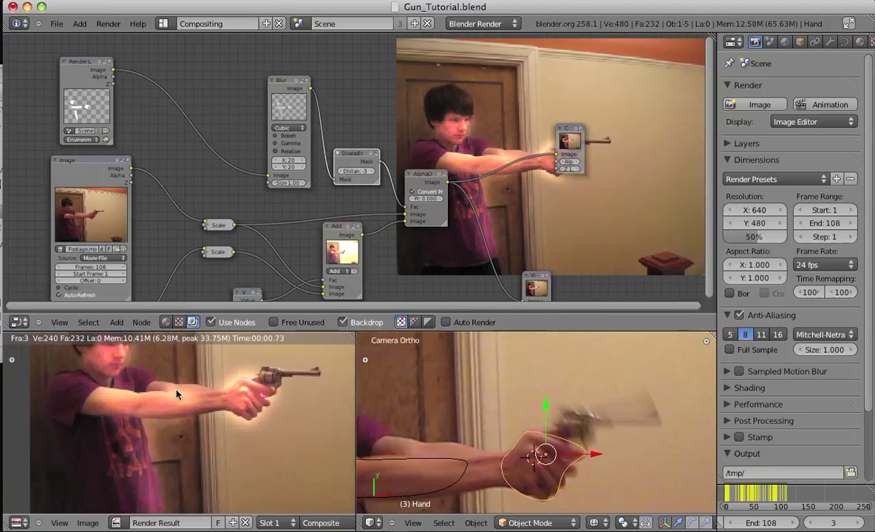
pyautogui.scroll(3, 170, 441)
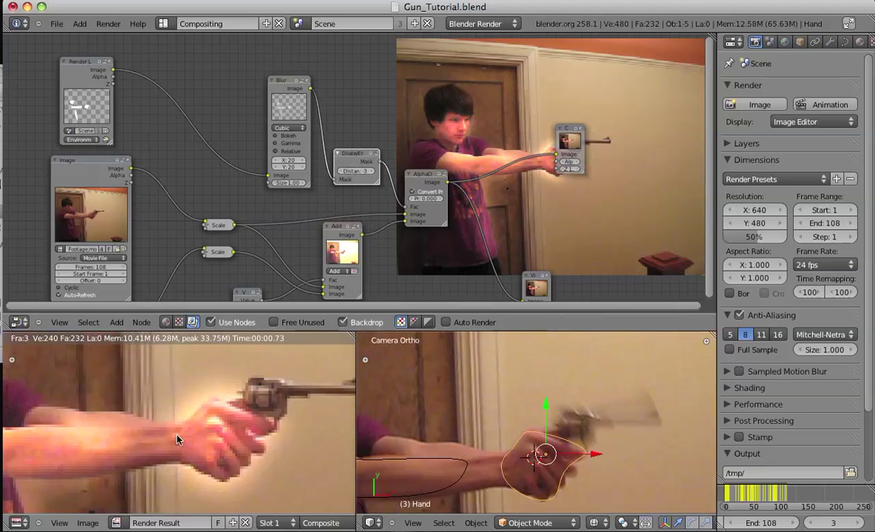
pyautogui.moveTo(414, 230); pyautogui.dragTo(266, 200, button='middle')
pyautogui.keyDown('alt'); pyautogui.moveTo(492, 161); pyautogui.dragTo(538, 183, button='middle'); pyautogui.keyUp('alt')
pyautogui.scroll(1, 581, 281)
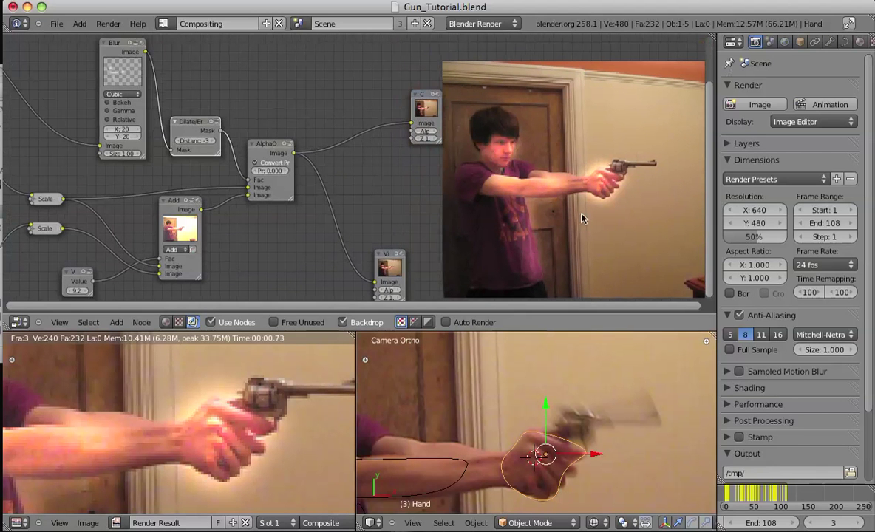
# Move the Add node slightly down and to the right, clear of the AlphaOver node.
pyautogui.scroll(-5, 560, 226)
pyautogui.moveTo(630, 220); pyautogui.dragTo(568, 182, button='middle')
pyautogui.scroll(-3, 504, 166)
pyautogui.scroll(4, 404, 209)
pyautogui.moveTo(330, 183); pyautogui.dragTo(342, 205)
# Review the complete frame in the render result and the layout of the whole node tree.
pyautogui.moveTo(449, 166); pyautogui.dragTo(389, 168, button='middle')
pyautogui.scroll(-2, 281, 393)
pyautogui.scroll(-3, 281, 396)
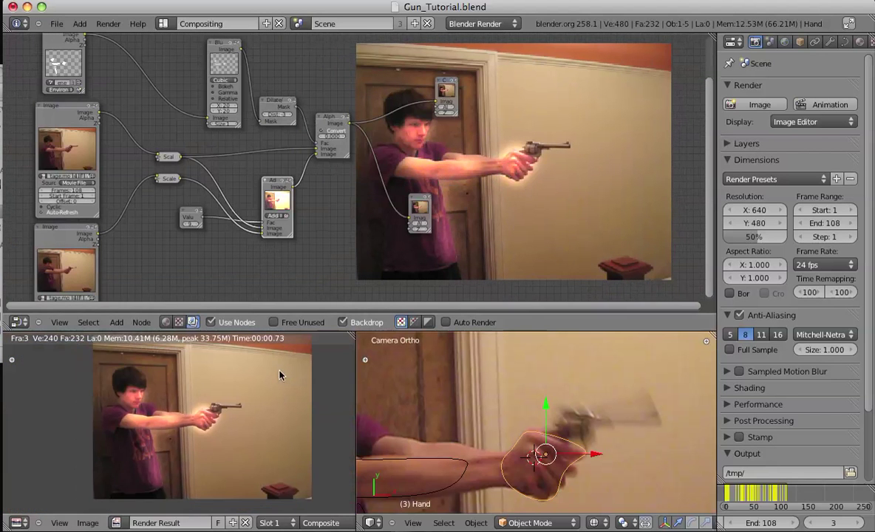
pyautogui.moveTo(253, 177); pyautogui.dragTo(382, 112, button='middle')
pyautogui.scroll(6, 367, 180)
pyautogui.scroll(-3, 365, 201)
pyautogui.moveTo(450, 138); pyautogui.dragTo(422, 158, button='middle')
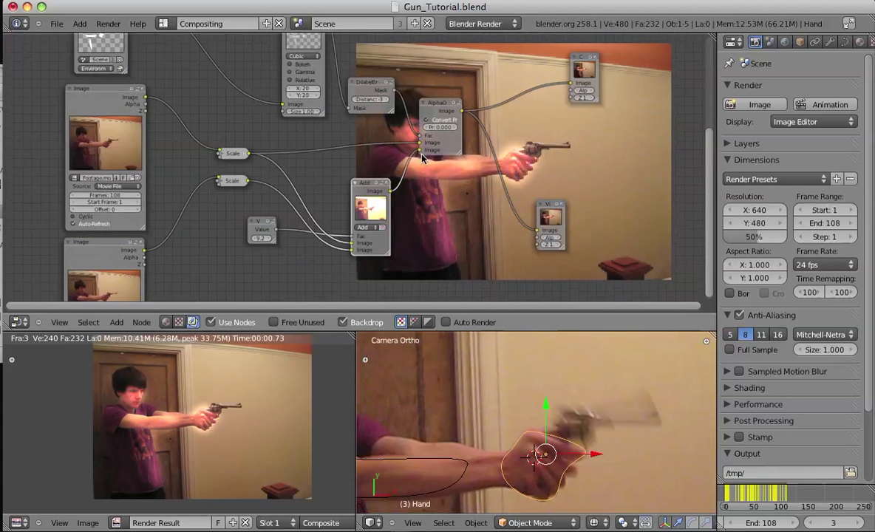
# Try a Value node setting of about 24 and a Dilate/Erode distance of -4 on the glow.
pyautogui.moveTo(269, 244); pyautogui.dragTo(273, 242)
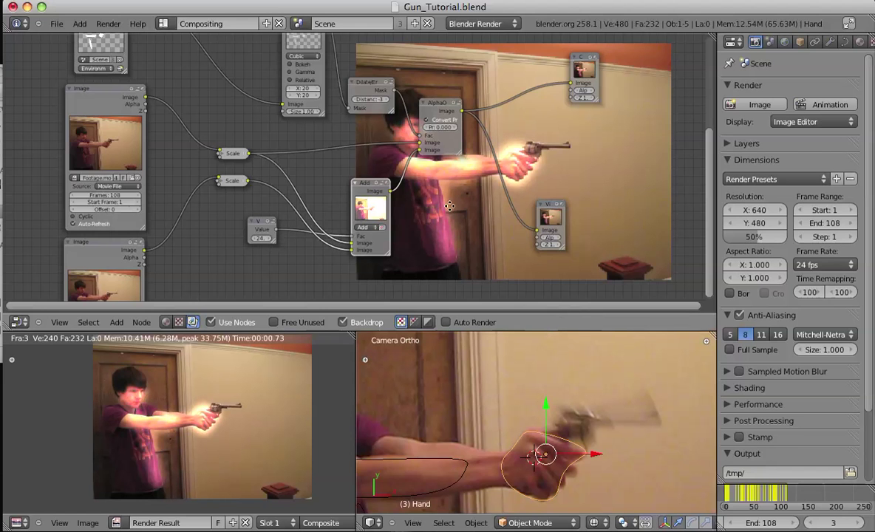
pyautogui.moveTo(534, 173); pyautogui.dragTo(378, 172, button='middle')
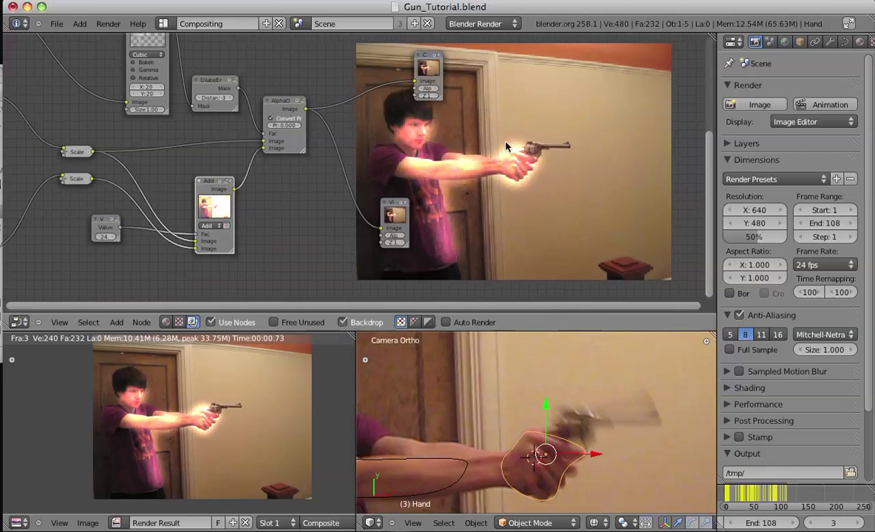
pyautogui.click(203, 100)
pyautogui.moveTo(242, 134); pyautogui.dragTo(341, 111, button='middle')
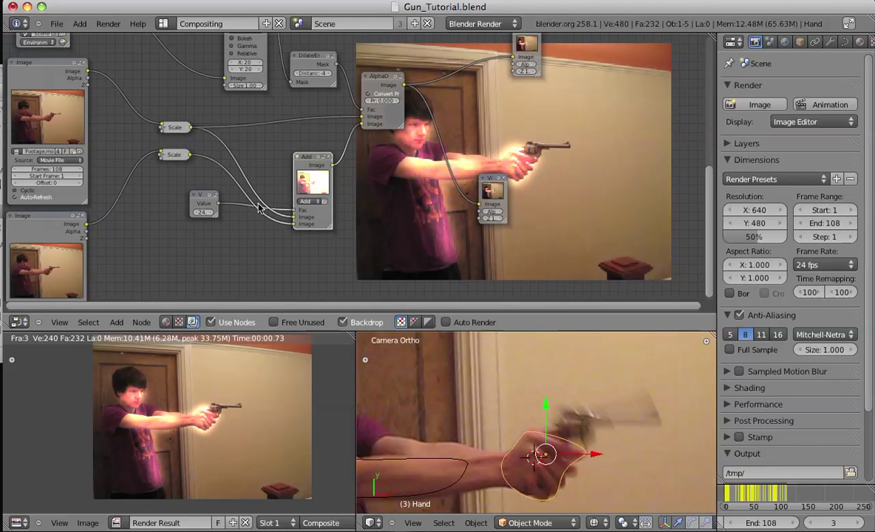
# Set the Value node to 12 and the Dilate/Erode node's distance to -2.
pyautogui.click(197, 212)
pyautogui.write('12')
pyautogui.press('Return')
pyautogui.moveTo(320, 77); pyautogui.dragTo(310, 107, button='middle')
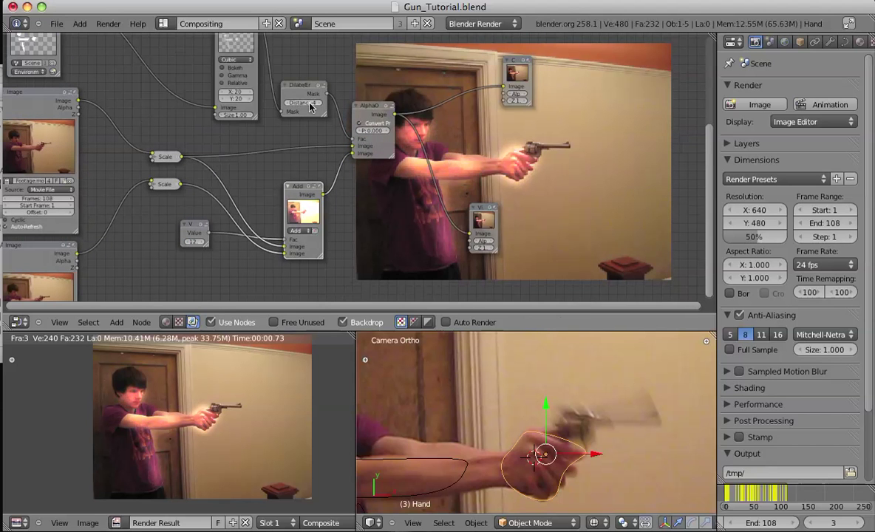
pyautogui.click(319, 103)
pyautogui.click(319, 103)
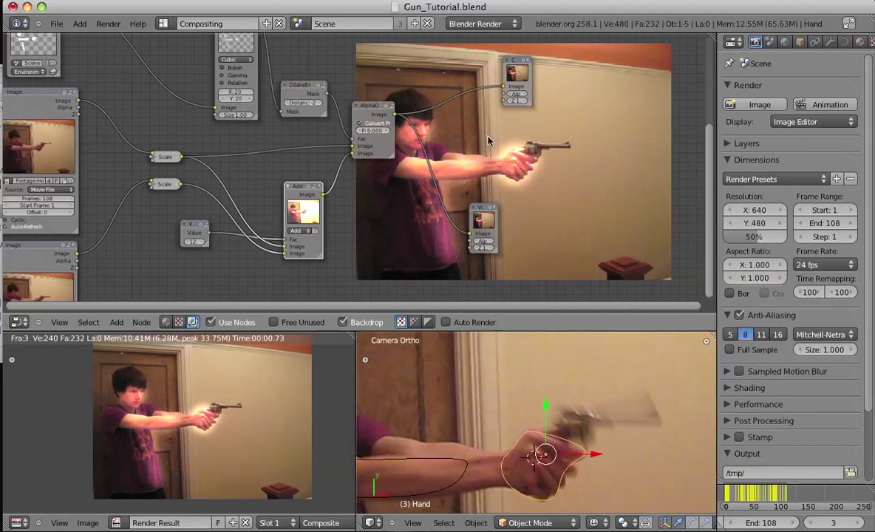
pyautogui.moveTo(523, 141); pyautogui.dragTo(393, 77, button='middle')
pyautogui.moveTo(247, 82); pyautogui.dragTo(354, 130, button='middle')
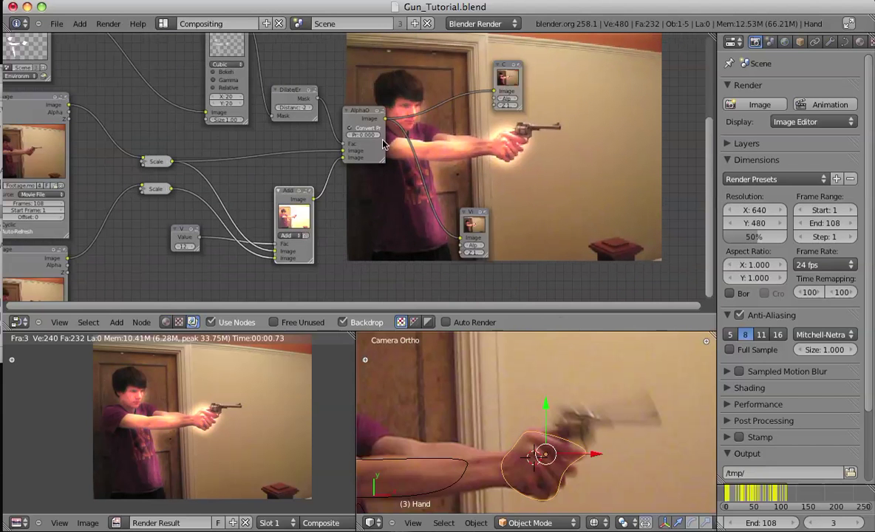
# Compare AlphaOver's Convert Premul option and a raised Premul amount, leaving Convert Premul off and Premul at 0.000.
pyautogui.click(352, 128)
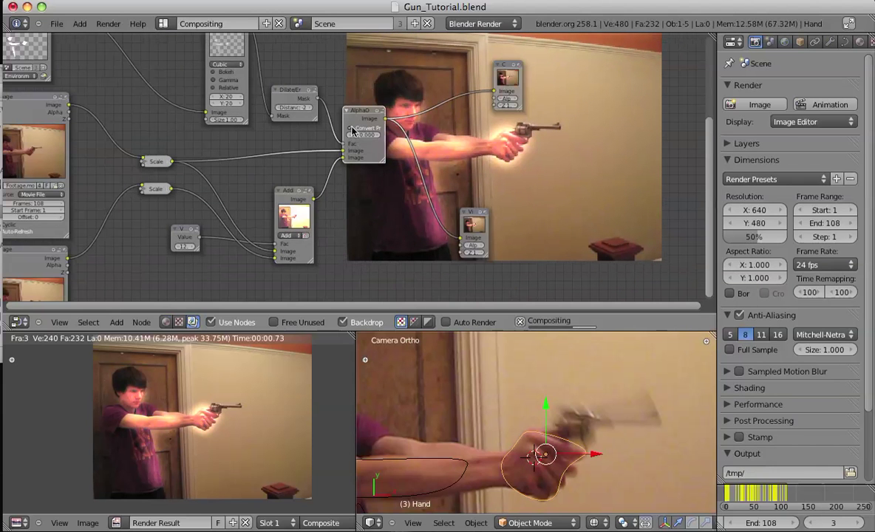
pyautogui.moveTo(363, 134); pyautogui.dragTo(476, 131)
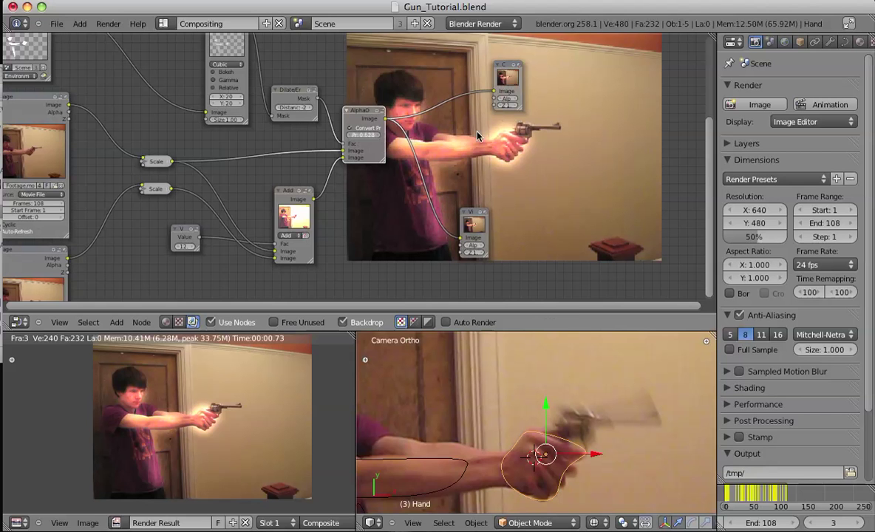
pyautogui.click(351, 130)
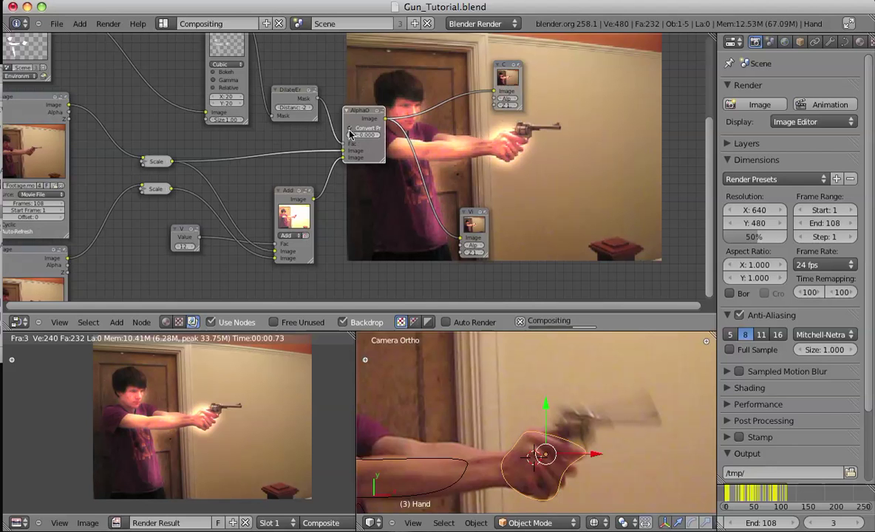
pyautogui.click(352, 130)
pyautogui.click(351, 130)
# Zoom the camera view out to the whole shot and deselect the Hand mask.
pyautogui.moveTo(450, 193)
pyautogui.mouseDown(button='middle')
pyautogui.moveTo(560, 195)
pyautogui.moveTo(463, 189)
pyautogui.mouseUp(button='middle')
pyautogui.moveTo(468, 156); pyautogui.dragTo(475, 198, button='middle')
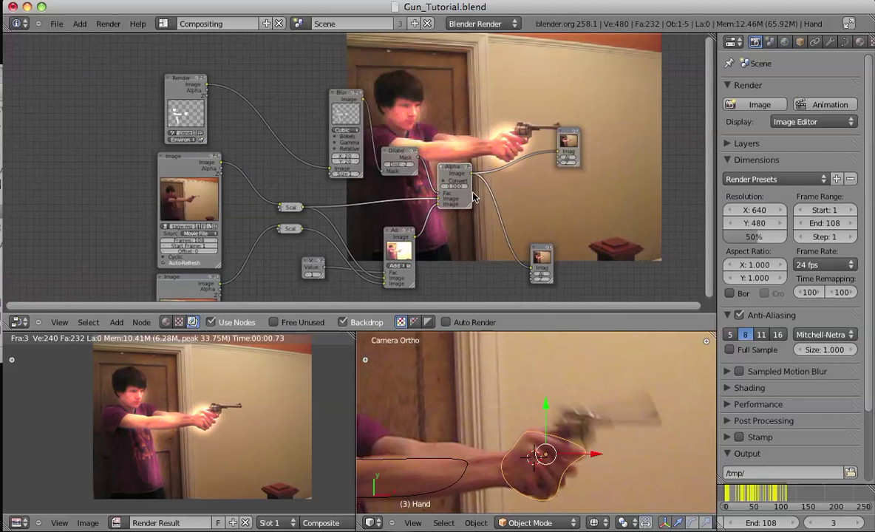
pyautogui.moveTo(492, 238); pyautogui.dragTo(454, 205, button='middle')
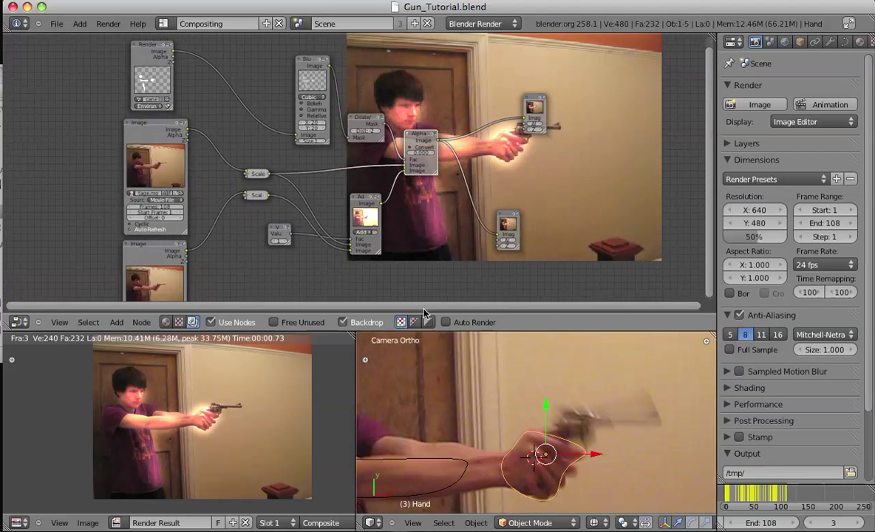
pyautogui.scroll(-6, 442, 404)
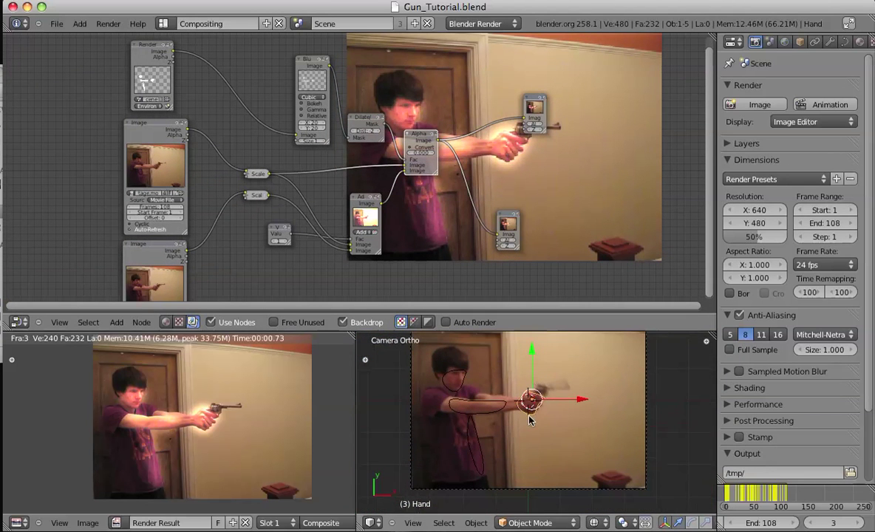
pyautogui.press('a')
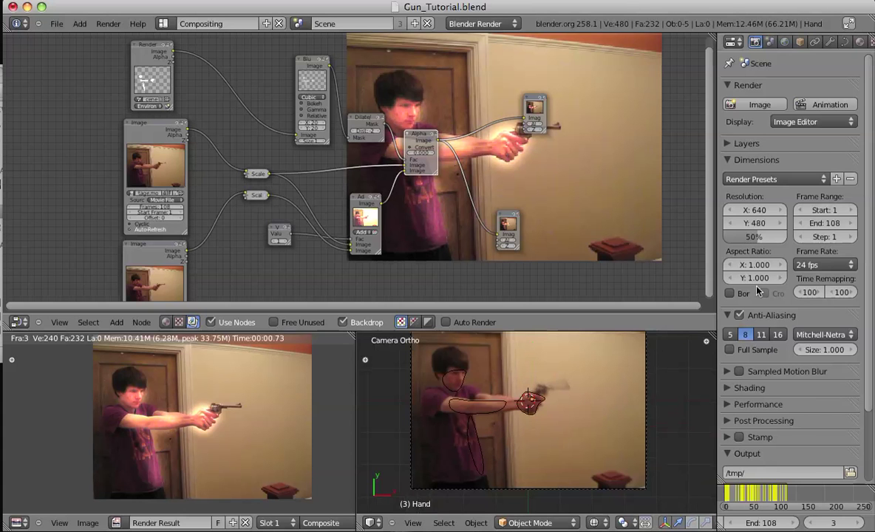
# Review the mask material's transparency alpha and the EnvironmentLighting render layer settings.
pyautogui.click(860, 42)
pyautogui.scroll(-6, 762, 222)
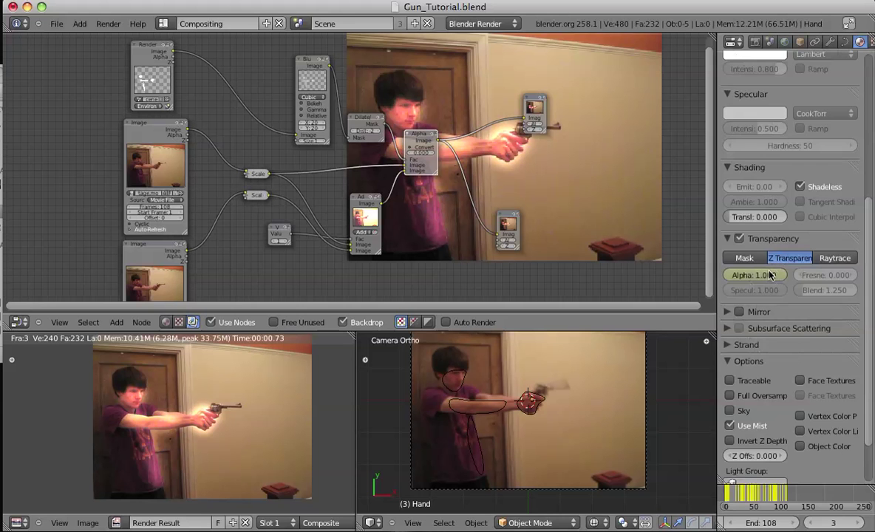
pyautogui.scroll(6, 771, 267)
pyautogui.click(756, 43)
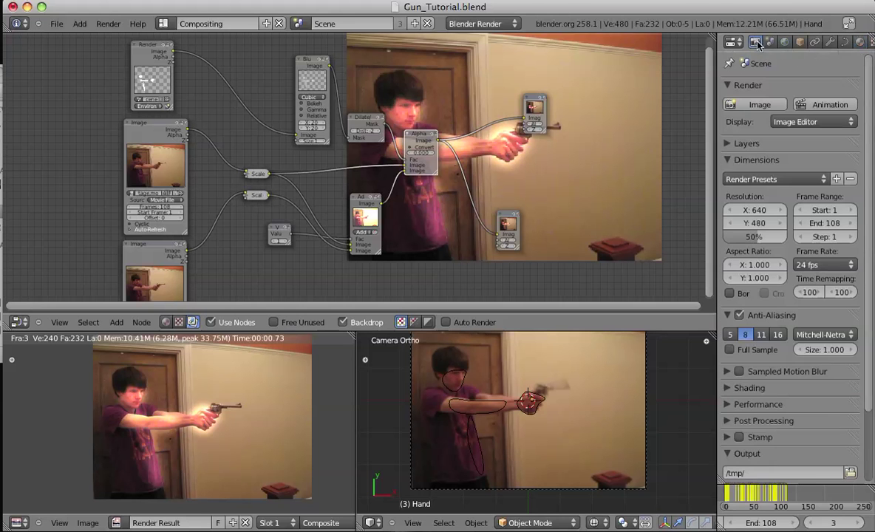
pyautogui.click(742, 147)
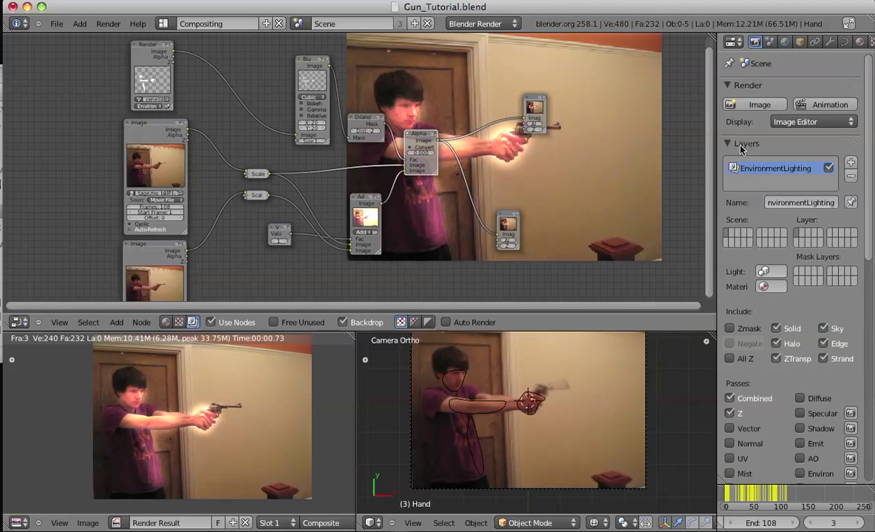
pyautogui.click(742, 145)
# Select the Arm mask in the camera view.
pyautogui.moveTo(362, 228); pyautogui.dragTo(349, 180, button='middle')
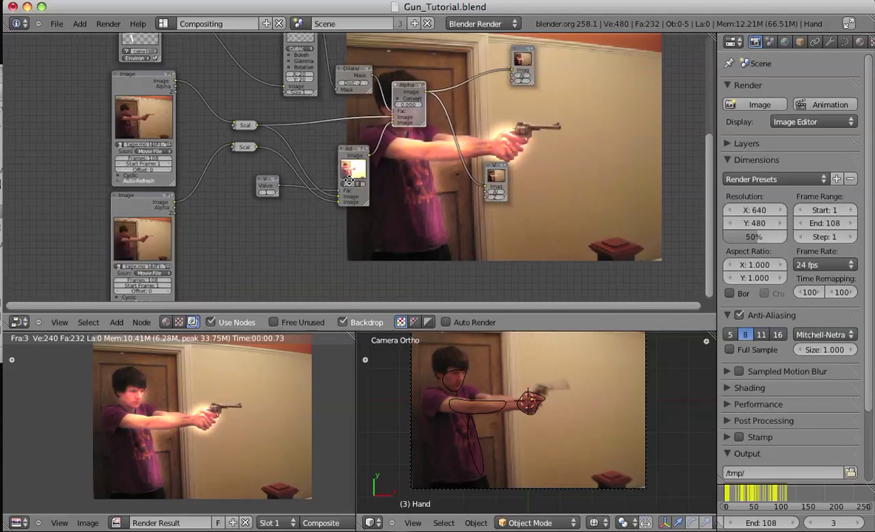
pyautogui.moveTo(420, 167); pyautogui.dragTo(389, 197, button='middle')
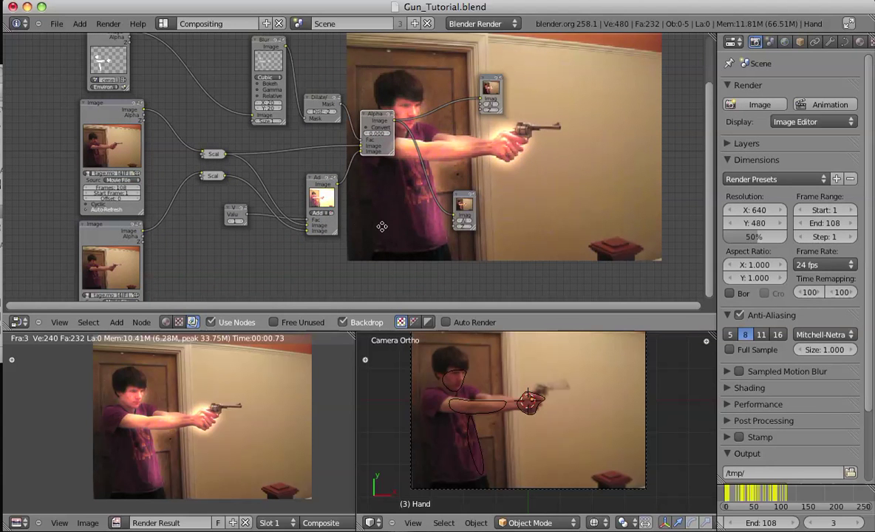
pyautogui.moveTo(382, 226); pyautogui.dragTo(332, 123, button='middle')
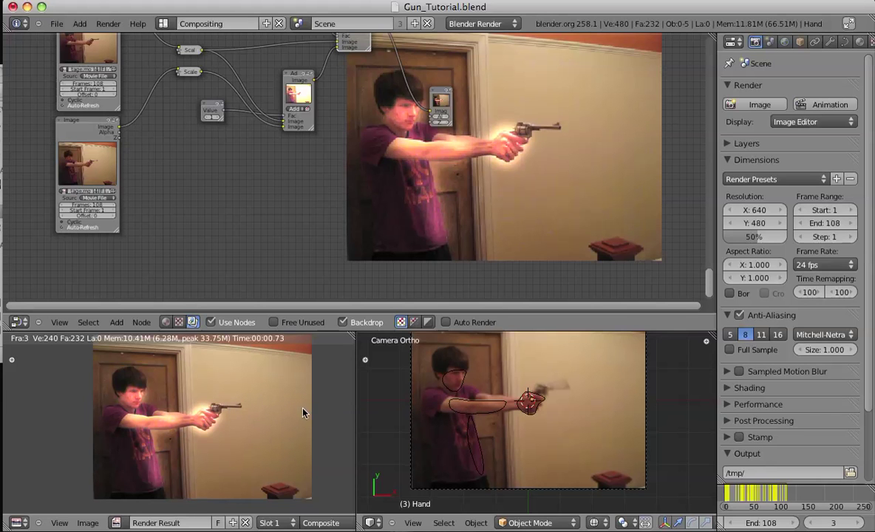
pyautogui.rightClick(479, 406)
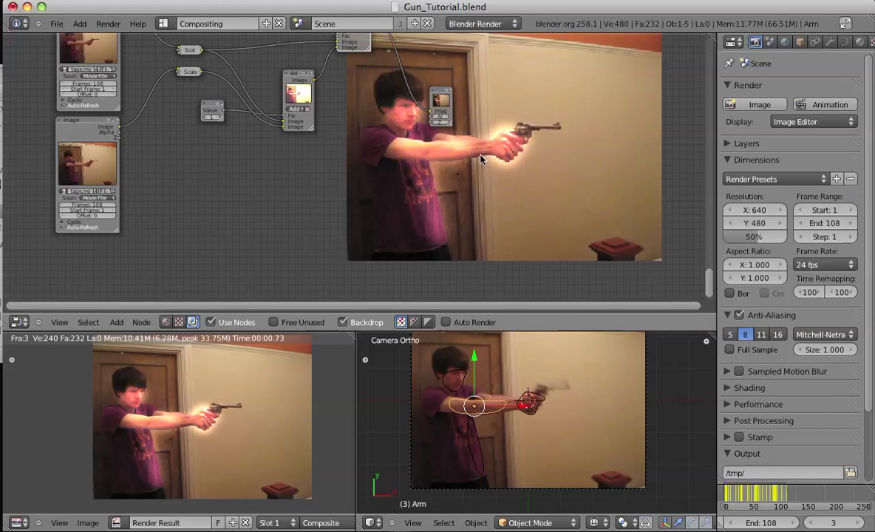
pyautogui.moveTo(465, 136); pyautogui.dragTo(480, 180, button='middle')
pyautogui.moveTo(451, 114); pyautogui.dragTo(443, 212, button='middle')
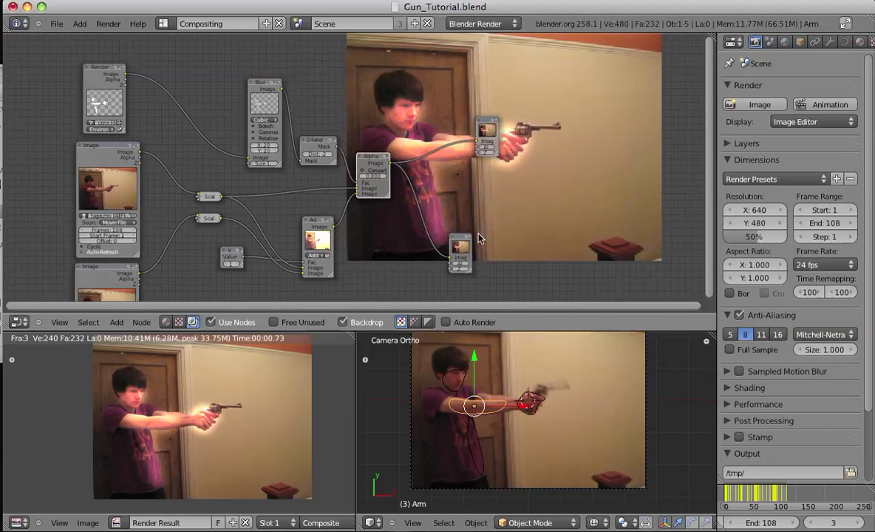
pyautogui.scroll(-2, 414, 221)
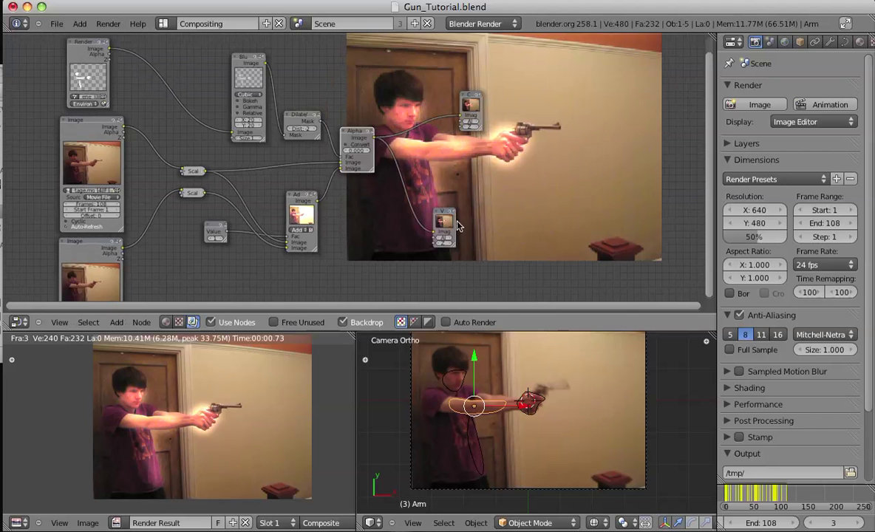
# Move the Viewer node up above the Composite node, clear of the AlphaOver node.
pyautogui.moveTo(454, 222); pyautogui.dragTo(426, 58)
pyautogui.moveTo(425, 67); pyautogui.dragTo(426, 168, button='middle')
pyautogui.scroll(4, 426, 174)
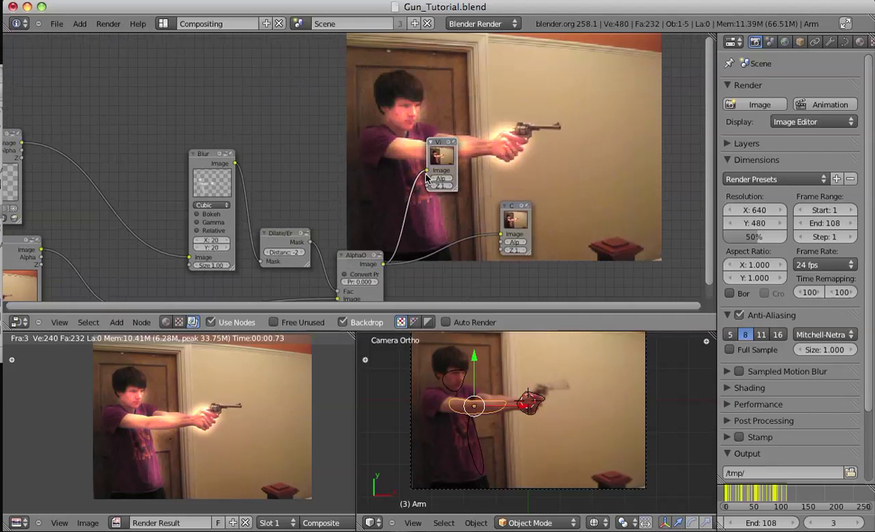
# Link the Dilate/Erode node's Mask output to the Viewer node to preview the softened mask.
pyautogui.moveTo(253, 163); pyautogui.dragTo(316, 153)
pyautogui.moveTo(319, 159); pyautogui.dragTo(393, 130, button='middle')
pyautogui.moveTo(383, 212); pyautogui.dragTo(502, 140)
pyautogui.hscroll(9, 443, 152)
pyautogui.scroll(-3, 444, 152)
pyautogui.hscroll(2, 415, 152)
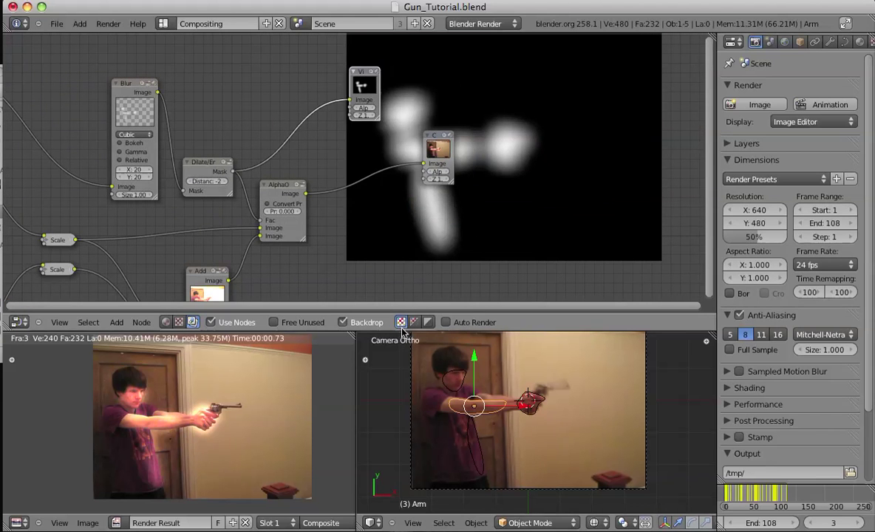
# Toggle the backdrop off and on again, and shift the backdrop image slightly down and to the right.
pyautogui.click(366, 322)
pyautogui.click(344, 323)
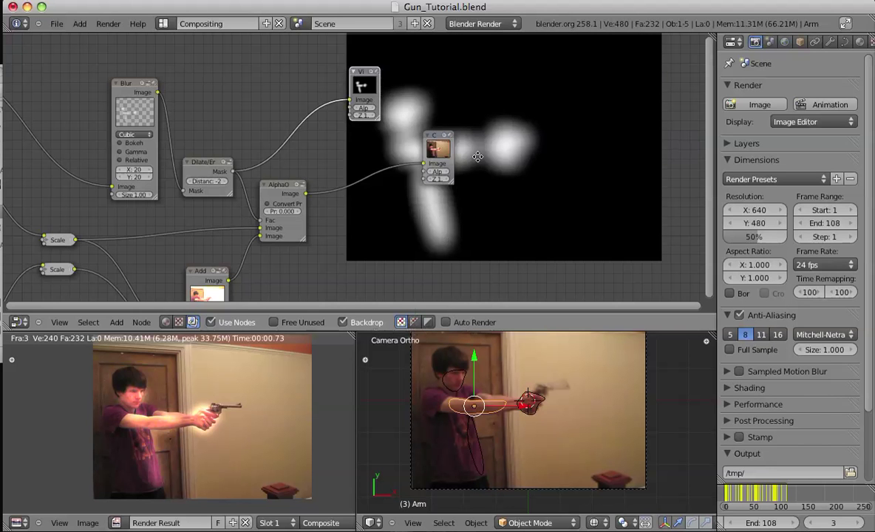
pyautogui.moveTo(468, 137); pyautogui.dragTo(451, 93, button='middle')
pyautogui.keyDown('alt'); pyautogui.moveTo(509, 172); pyautogui.dragTo(522, 196, button='middle'); pyautogui.keyUp('alt')
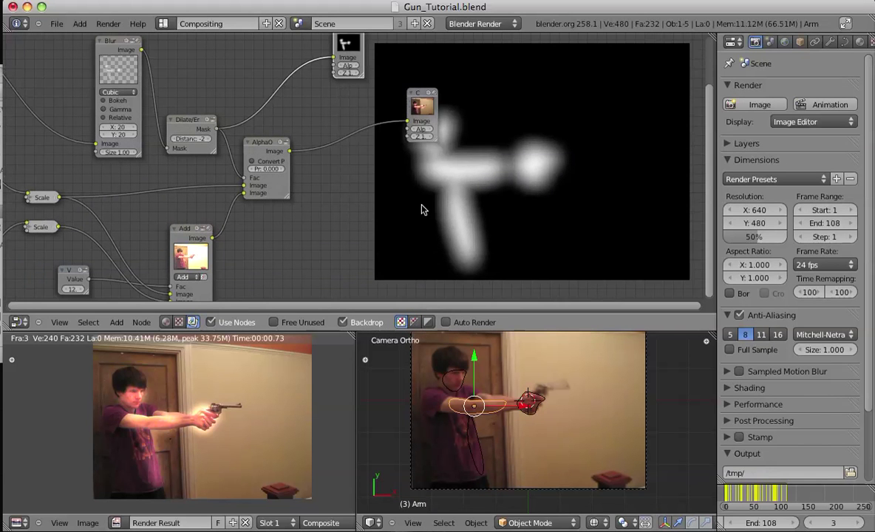
# Link AlphaOver's Image output back to the Viewer's Image input and nudge the backdrop slightly downward.
pyautogui.moveTo(419, 195); pyautogui.dragTo(508, 187, button='middle')
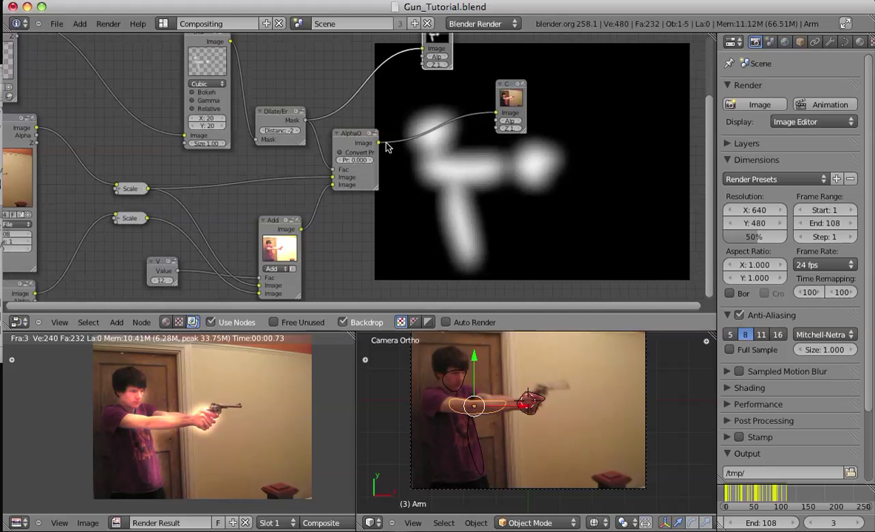
pyautogui.moveTo(387, 143); pyautogui.dragTo(392, 178, button='middle')
pyautogui.moveTo(384, 177); pyautogui.dragTo(425, 85)
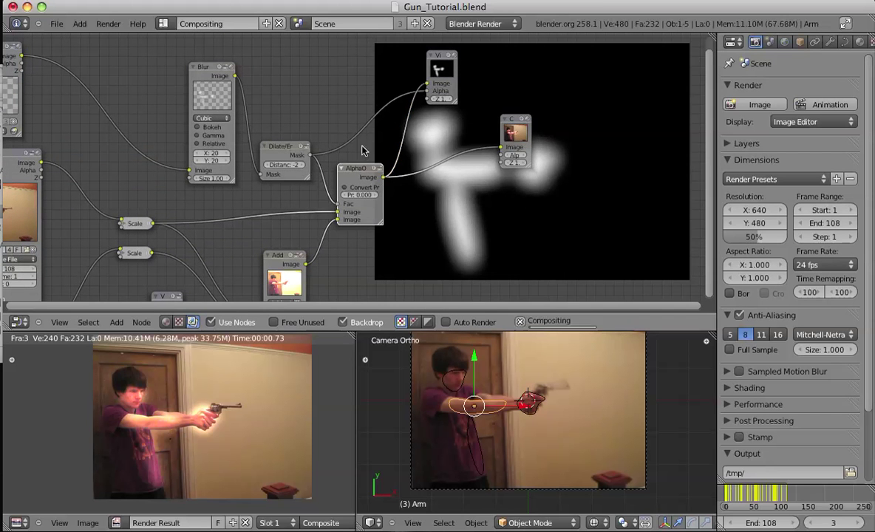
pyautogui.scroll(1, 489, 211)
pyautogui.moveTo(508, 197); pyautogui.dragTo(343, 132, button='middle')
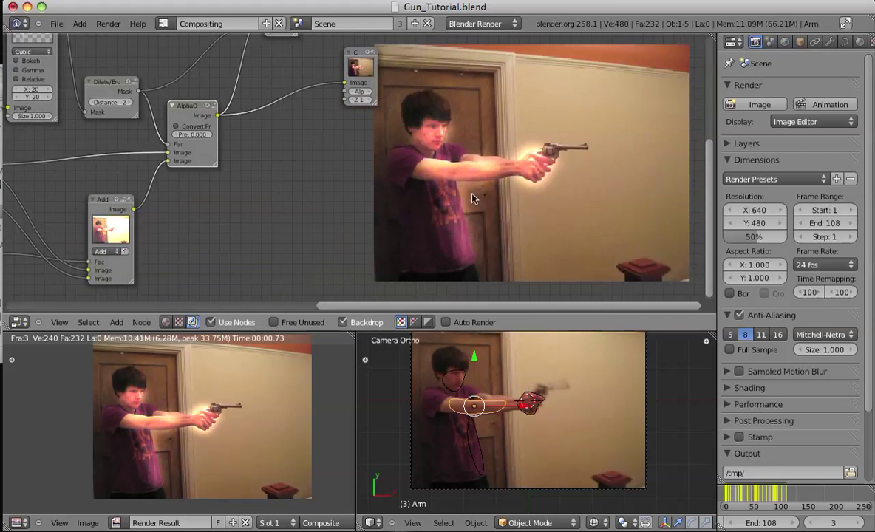
pyautogui.keyDown('alt'); pyautogui.moveTo(474, 199); pyautogui.dragTo(470, 207, button='middle'); pyautogui.keyUp('alt')
pyautogui.moveTo(216, 241); pyautogui.dragTo(414, 234, button='middle')
pyautogui.scroll(-3, 384, 215)
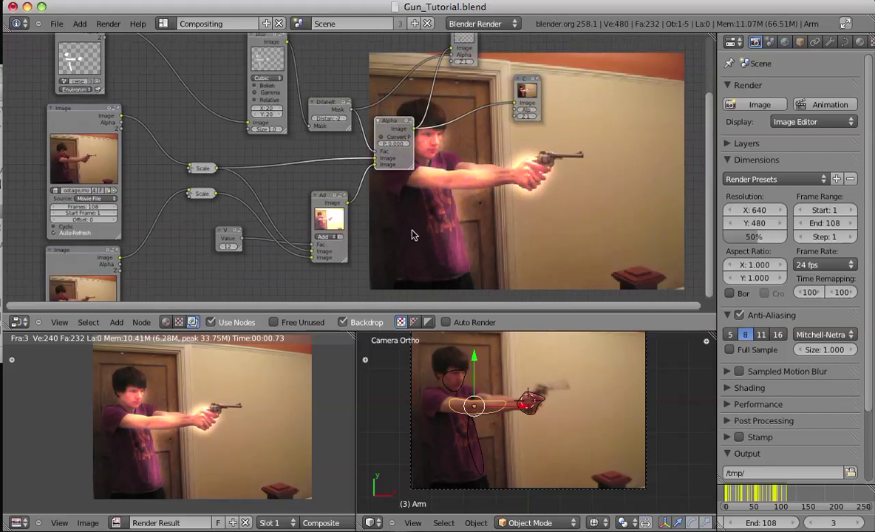
# Move the Add node left and the AlphaOver node right to make room between them.
pyautogui.moveTo(444, 194); pyautogui.dragTo(396, 153, button='middle')
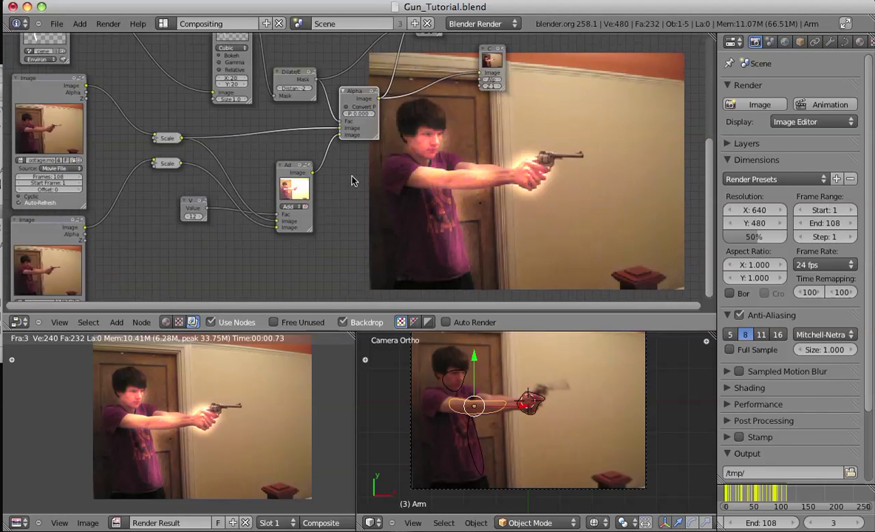
pyautogui.moveTo(294, 165); pyautogui.dragTo(277, 162)
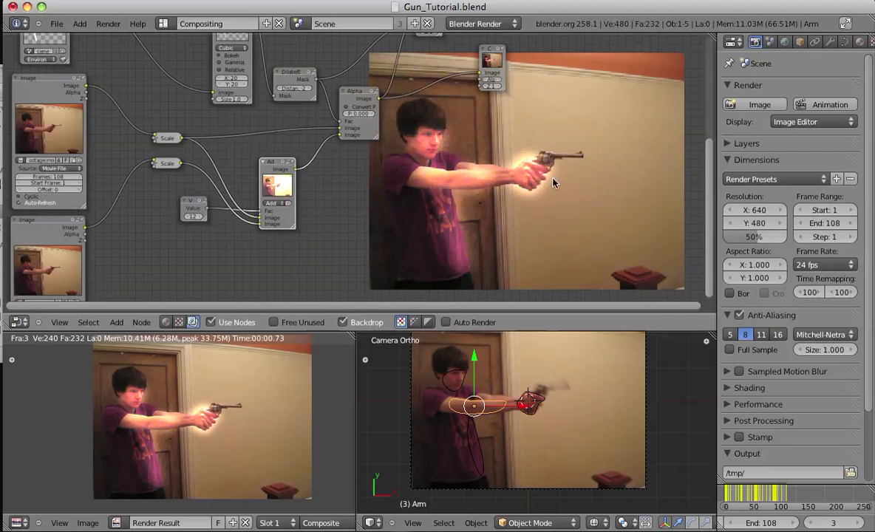
pyautogui.moveTo(447, 117); pyautogui.dragTo(449, 173, button='middle')
pyautogui.moveTo(373, 190); pyautogui.dragTo(408, 179)
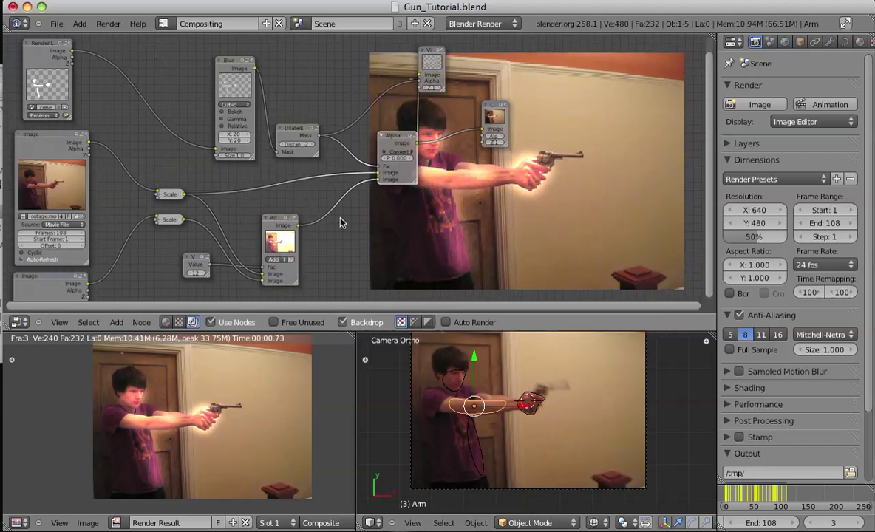
# Add an RGB Curves node below AlphaOver and link its Image output to AlphaOver's second Image input.
pyautogui.hotkey('shift', 'a')
pyautogui.click(401, 215)
pyautogui.moveTo(457, 215); pyautogui.dragTo(405, 169, button='middle')
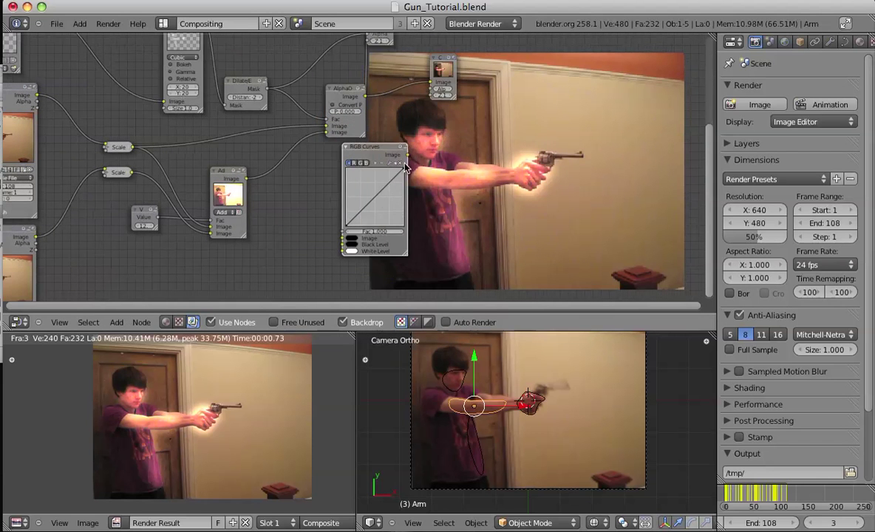
pyautogui.moveTo(407, 155); pyautogui.dragTo(326, 133)
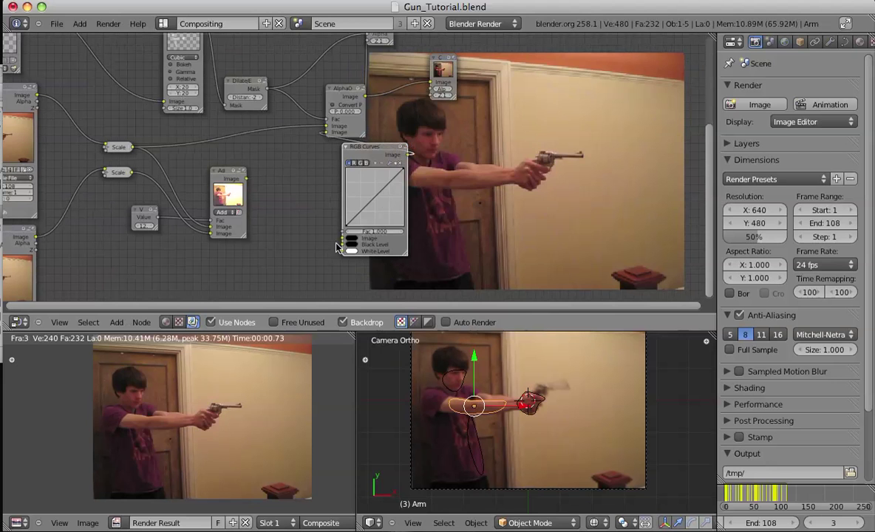
# Link the Add node's Image output to RGB Curves' Image input and bend the combined curve slightly below the diagonal.
pyautogui.moveTo(342, 243); pyautogui.dragTo(244, 179)
pyautogui.moveTo(374, 197)
pyautogui.mouseDown()
pyautogui.moveTo(377, 185)
pyautogui.moveTo(389, 208)
pyautogui.moveTo(386, 201)
pyautogui.mouseUp()
# Try raising the red channel's curve above the diagonal, and reset that channel to a straight line.
pyautogui.click(355, 162)
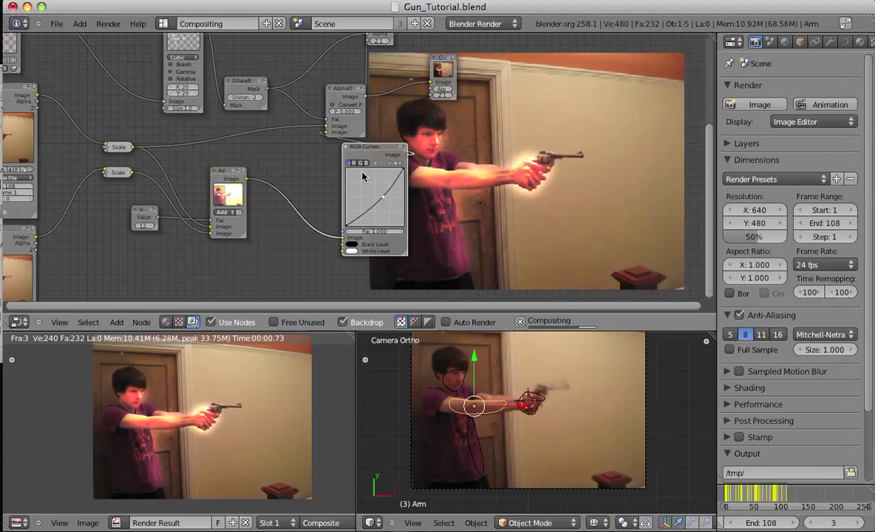
pyautogui.moveTo(376, 191)
pyautogui.mouseDown()
pyautogui.moveTo(379, 200)
pyautogui.moveTo(371, 191)
pyautogui.mouseUp()
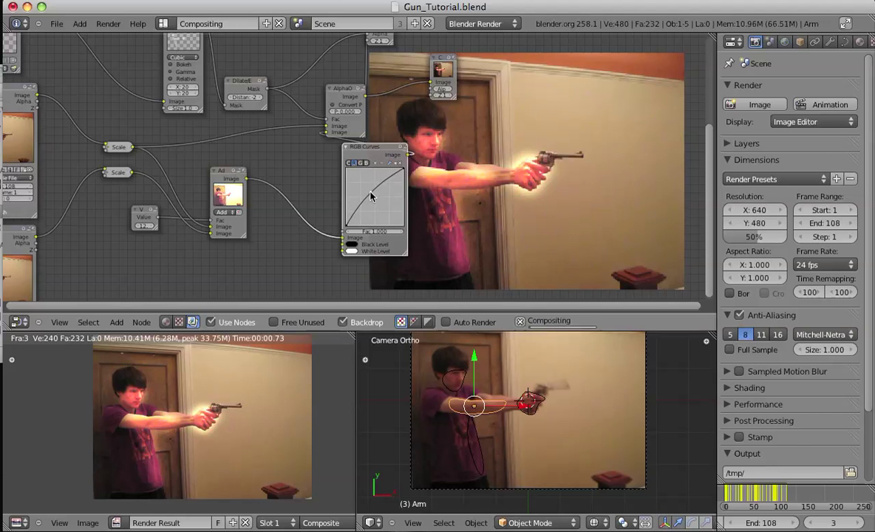
pyautogui.click(400, 163)
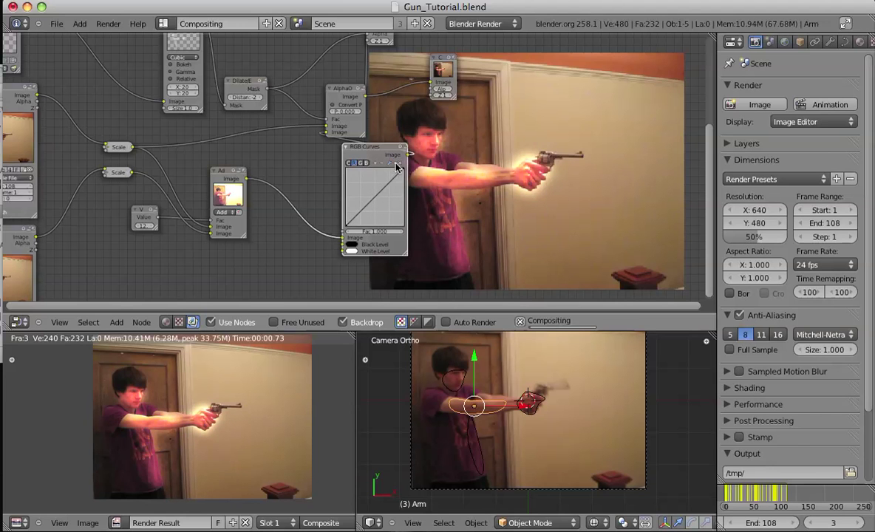
# Shape the combined RGB curve into a contrast S-curve, adding an upper point above the diagonal and adjusting the lower point below it.
pyautogui.click(350, 164)
pyautogui.moveTo(385, 188); pyautogui.dragTo(384, 184)
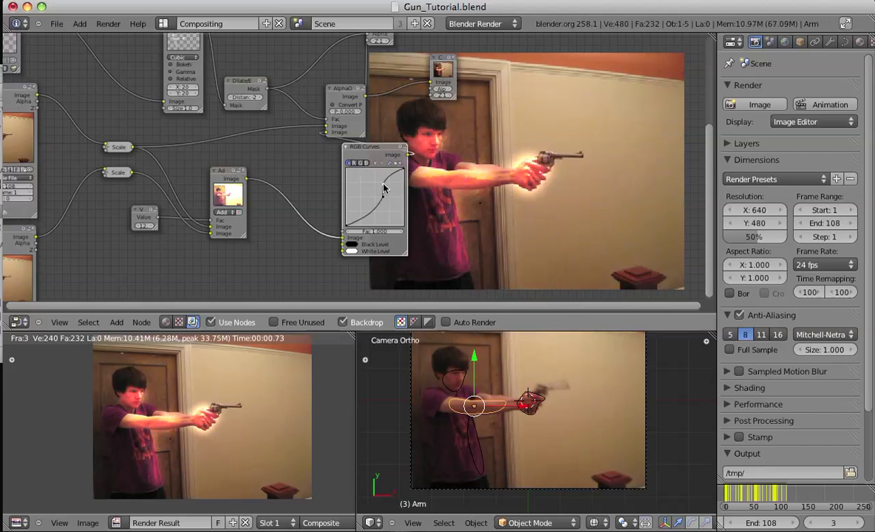
pyautogui.moveTo(451, 186); pyautogui.dragTo(373, 143, button='middle')
pyautogui.keyDown('alt'); pyautogui.moveTo(448, 176); pyautogui.dragTo(426, 165, button='middle'); pyautogui.keyUp('alt')
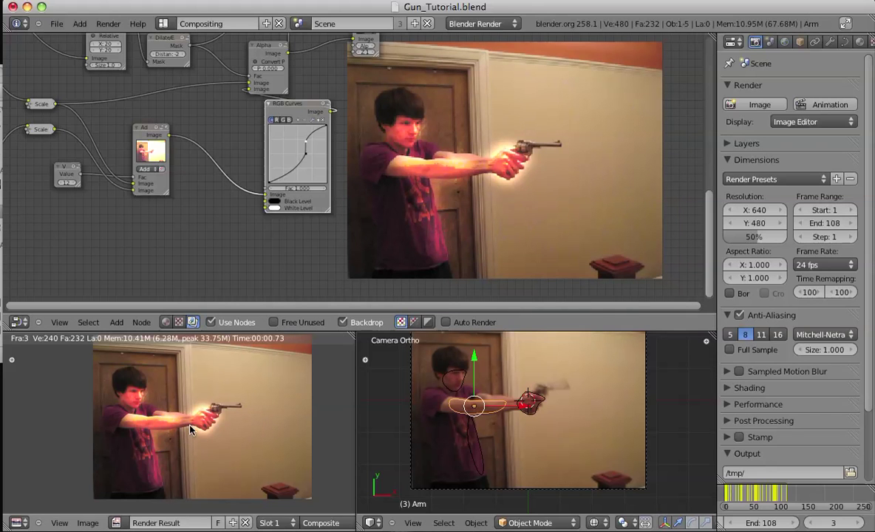
pyautogui.moveTo(307, 158)
pyautogui.mouseDown()
pyautogui.moveTo(304, 169)
pyautogui.moveTo(299, 155)
pyautogui.mouseUp()
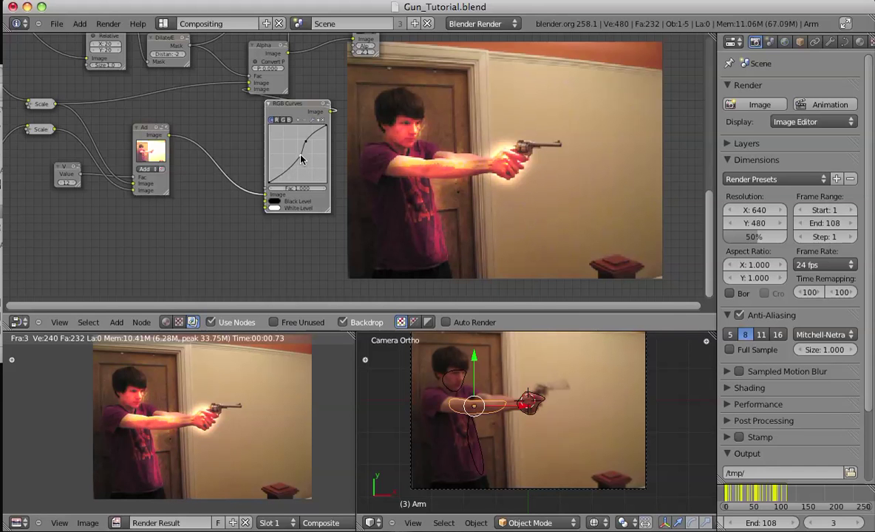
pyautogui.moveTo(301, 158); pyautogui.dragTo(305, 160)
# Save the project over the existing Gun_Tutorial.blend file.
pyautogui.moveTo(404, 166); pyautogui.dragTo(425, 148, button='middle')
pyautogui.moveTo(266, 389); pyautogui.dragTo(252, 389, button='middle')
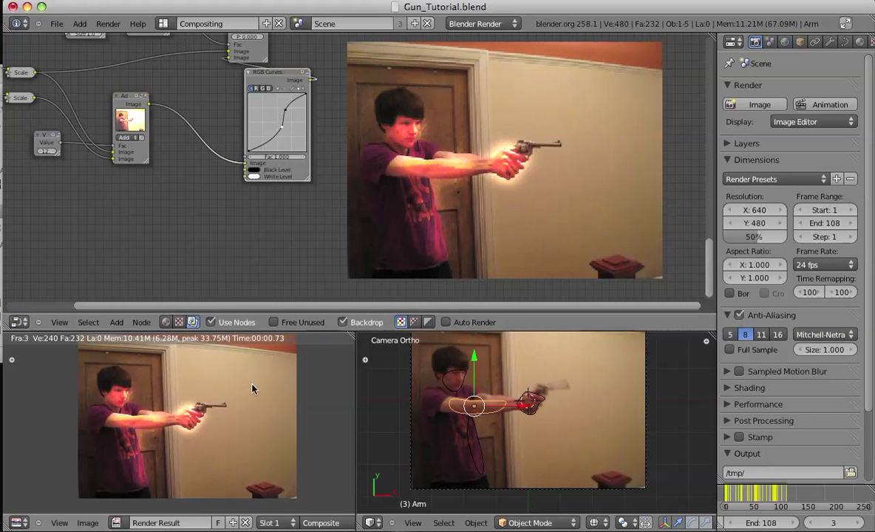
pyautogui.hotkey('ctrl', 's')
pyautogui.click(307, 238)
pyautogui.moveTo(316, 214); pyautogui.dragTo(420, 301, button='middle')
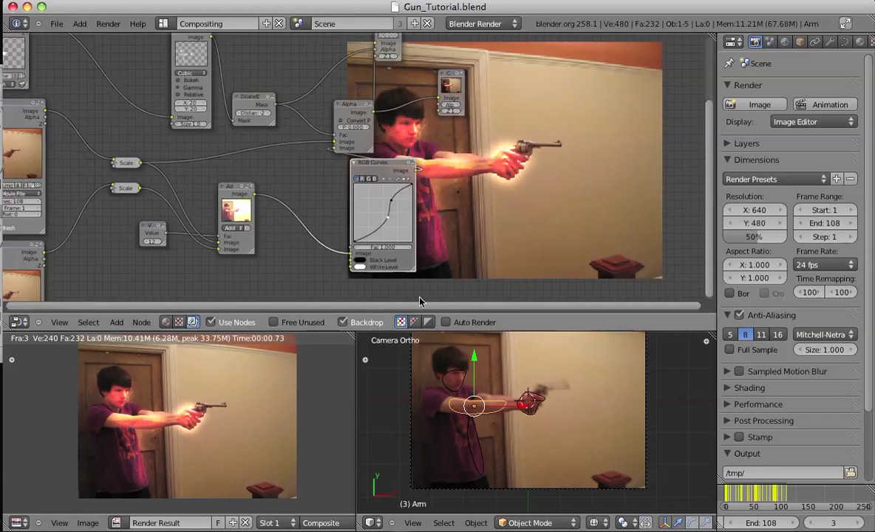
pyautogui.scroll(-3, 348, 256)
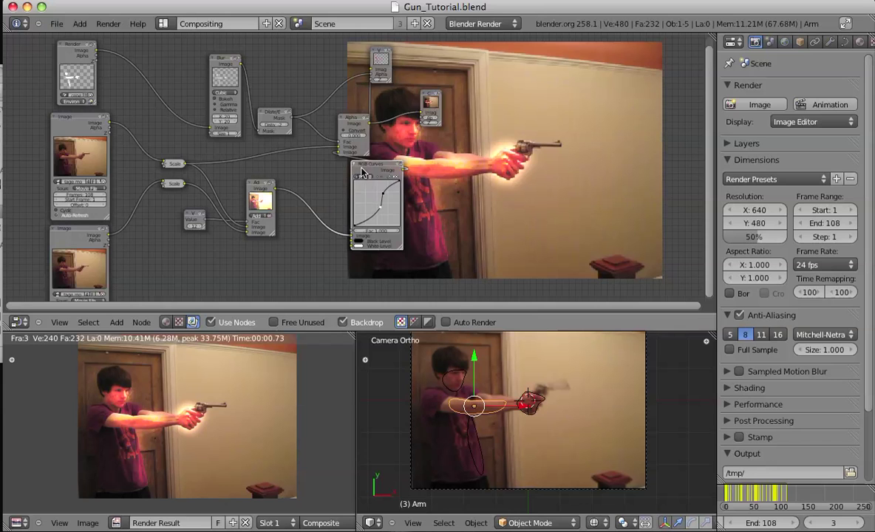
pyautogui.moveTo(359, 178); pyautogui.dragTo(362, 136, button='middle')
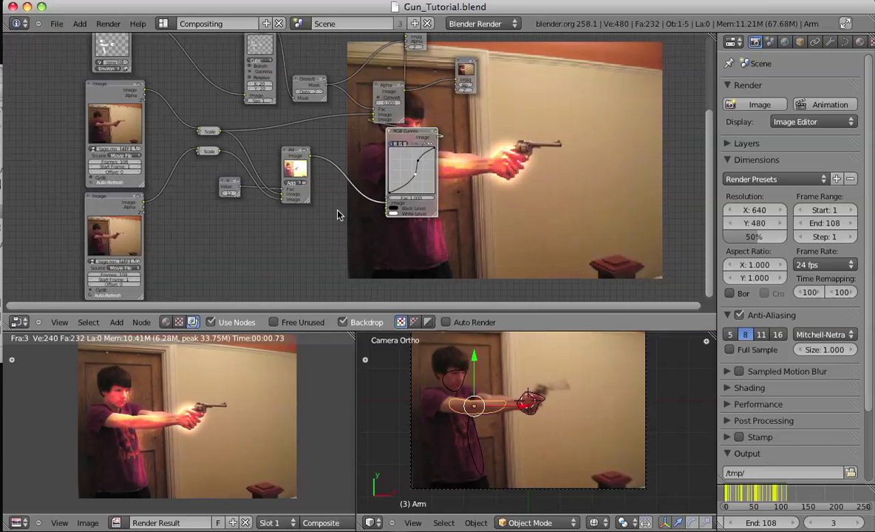